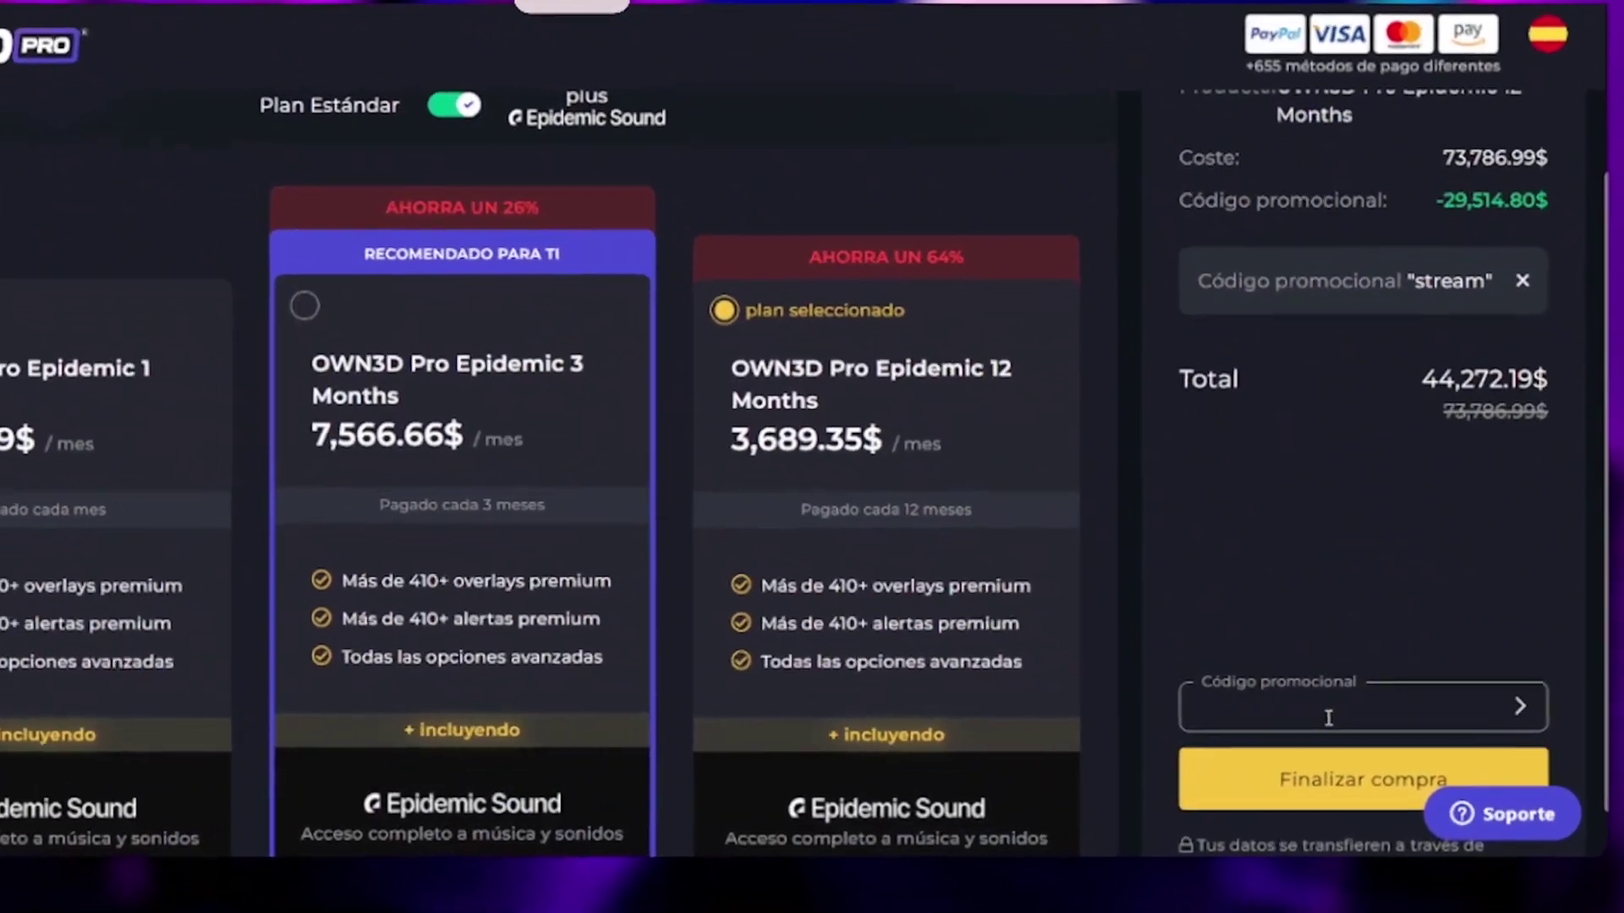
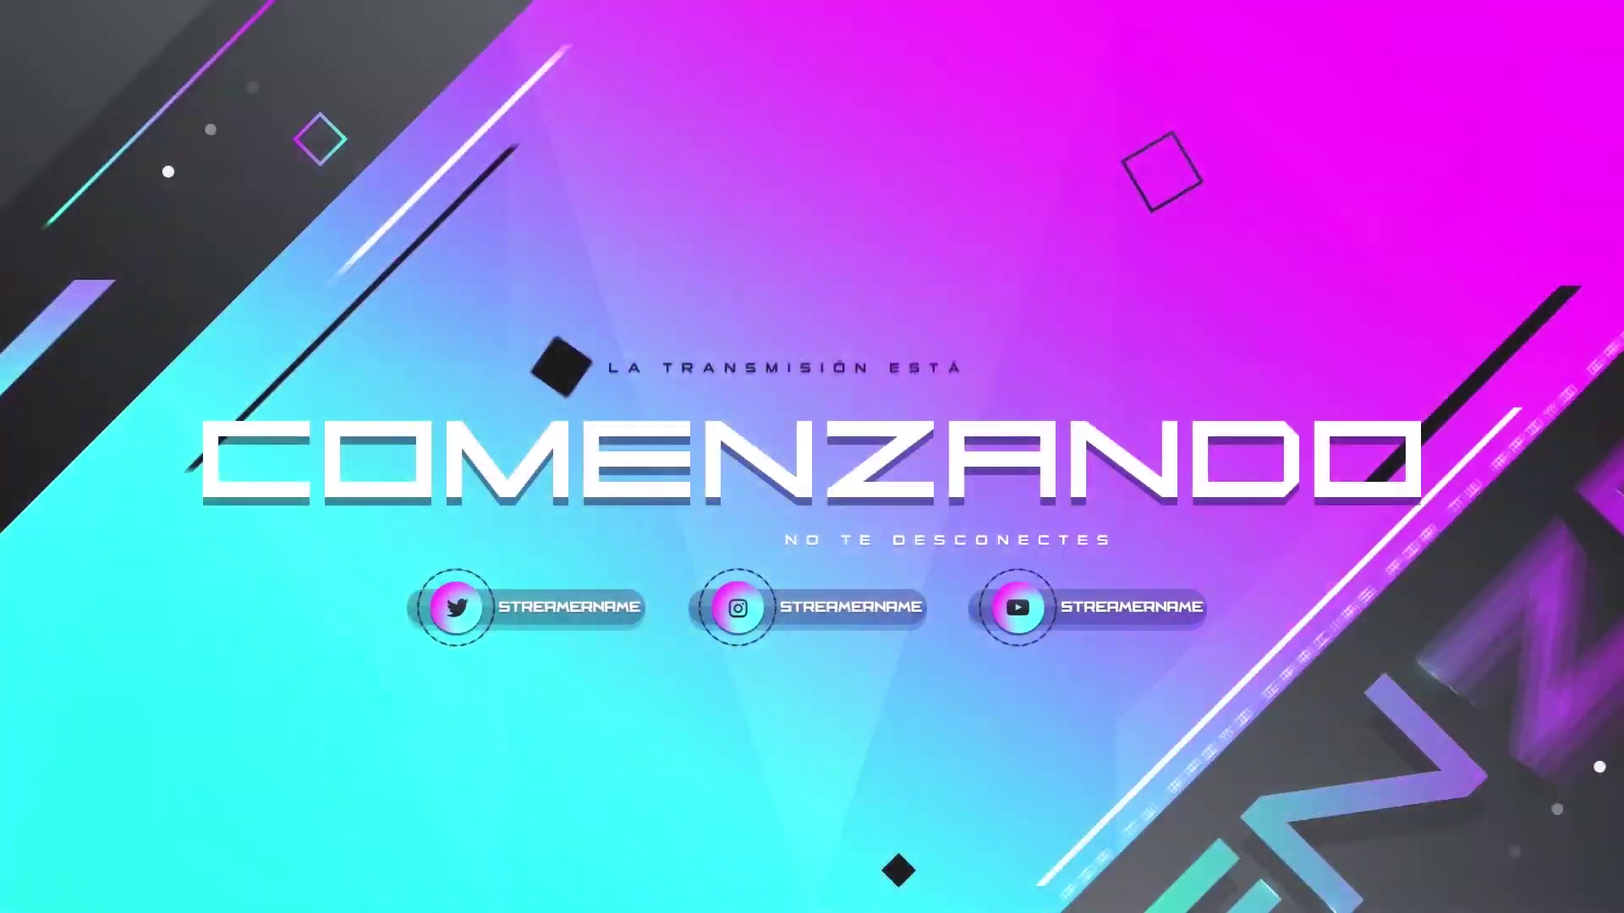
Step: Load Te Alabaré and step its preview to the line 'En todo tiempo te adoraré.'
{"action": "left_click", "coordinate": [1134, 165]}
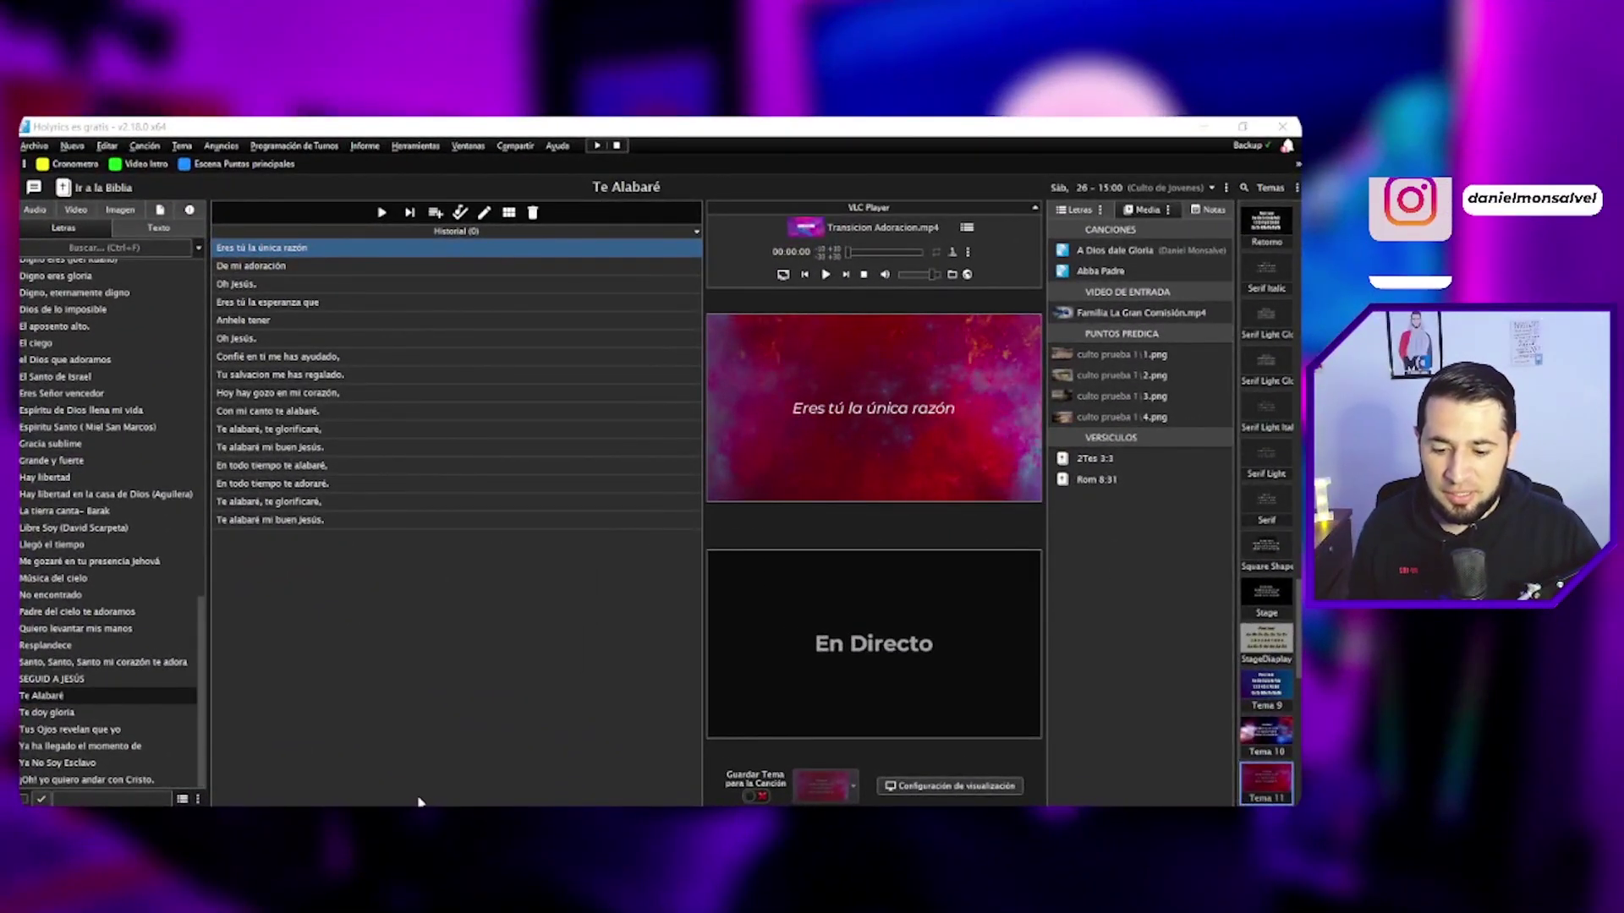
{"action": "left_click_drag", "start_coordinate": [205, 653], "coordinate": [191, 342]}
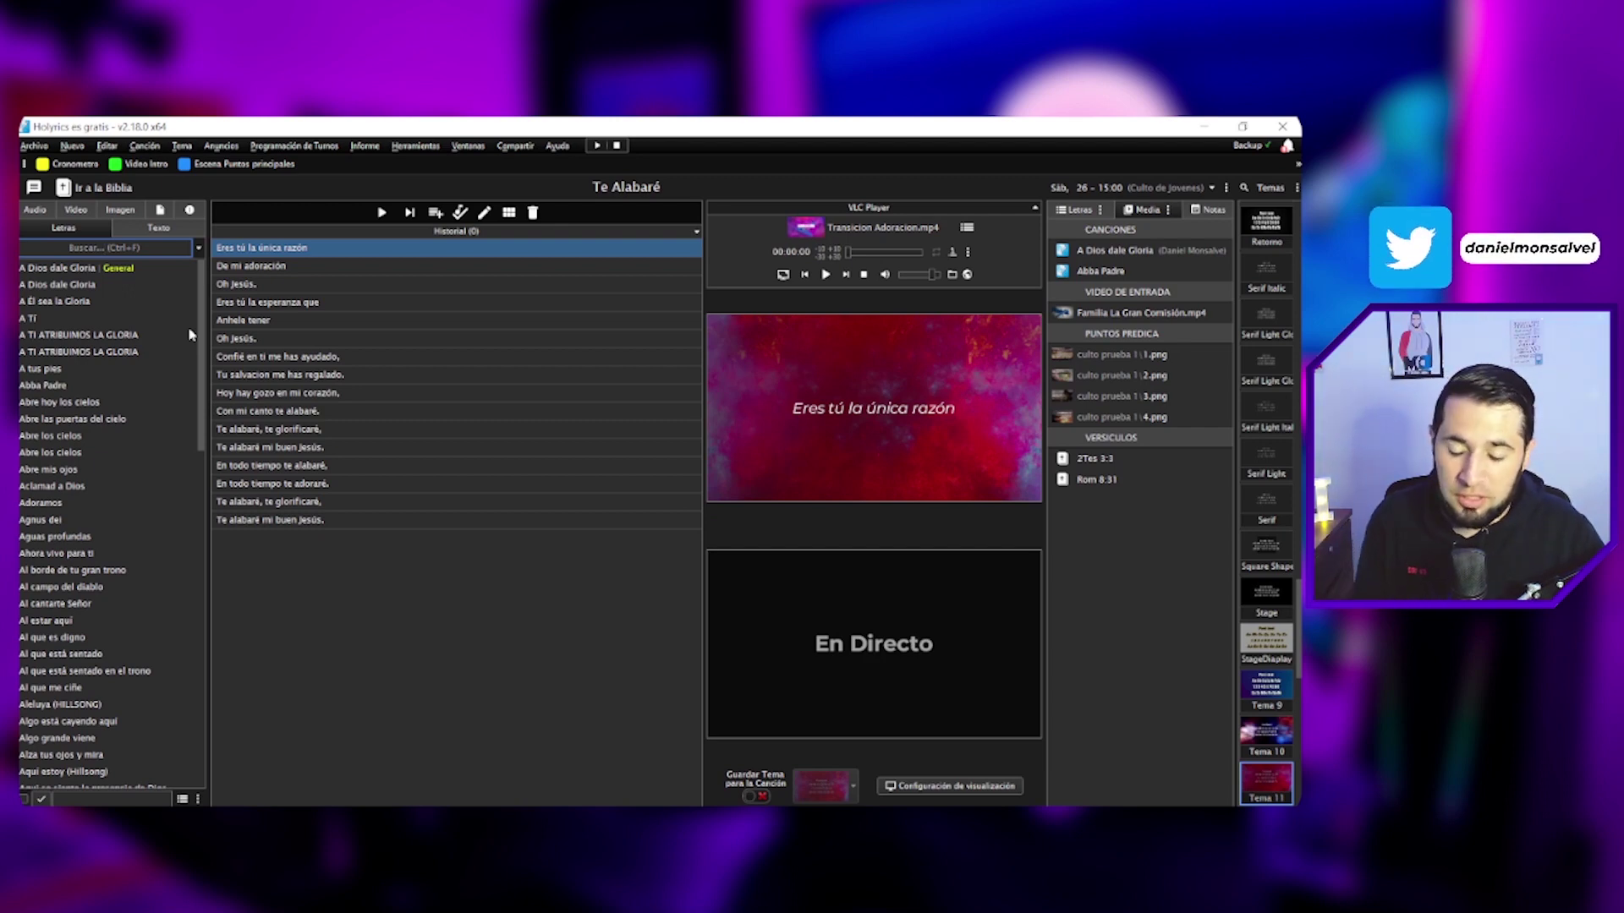
{"action": "left_click", "coordinate": [263, 269]}
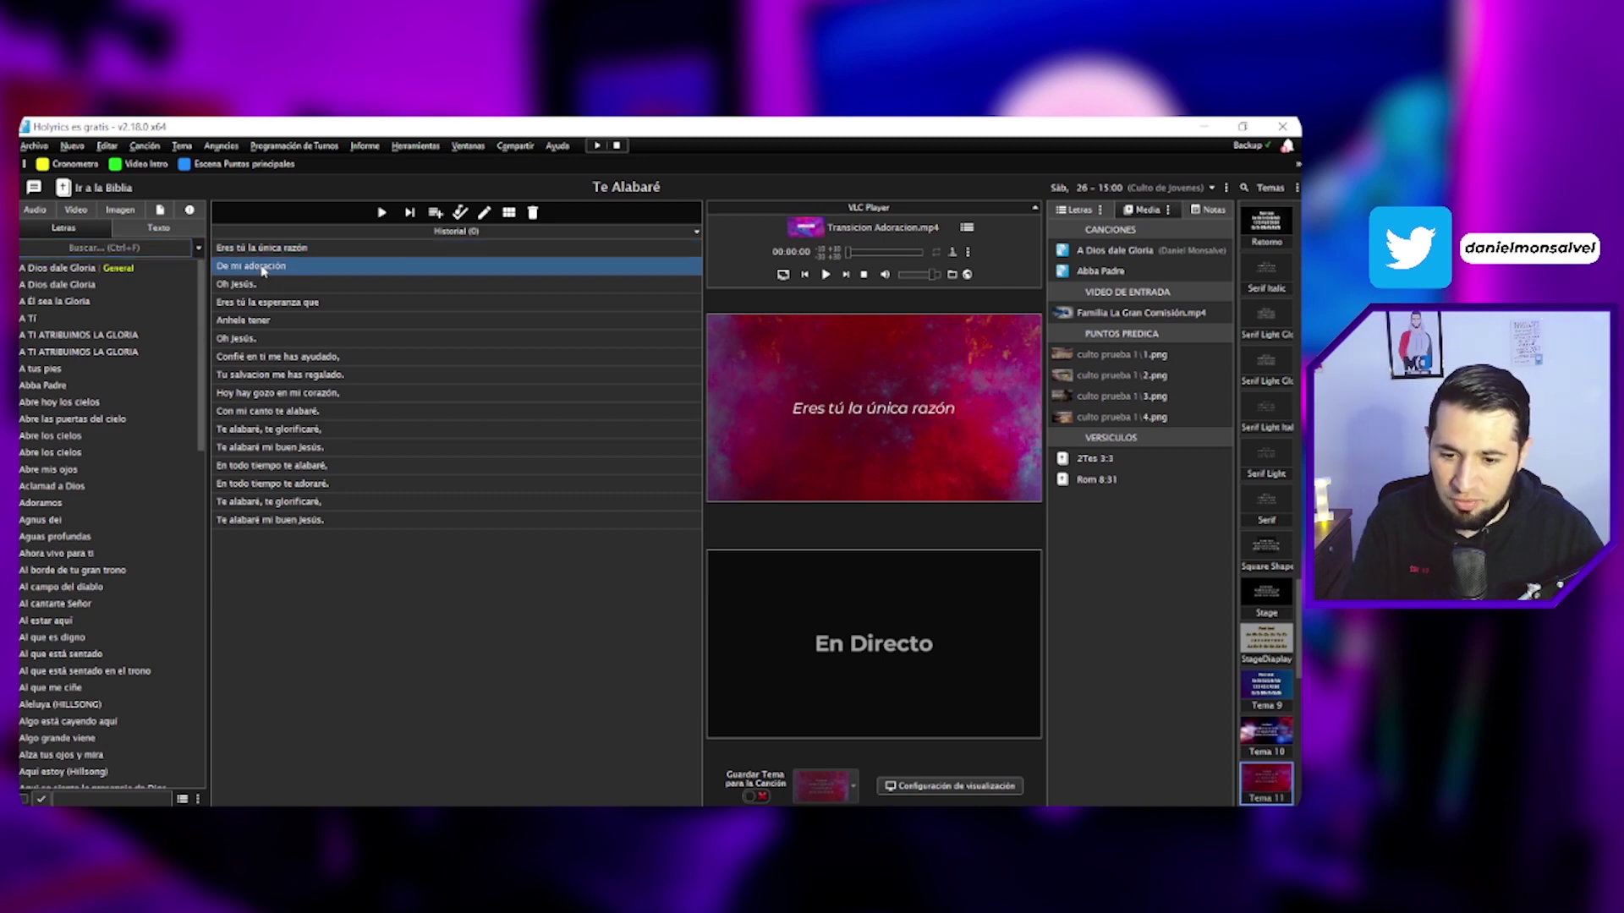
{"action": "key", "text": "Up"}
{"action": "key", "text": "Down"}
{"action": "key", "text": "Down"}
{"action": "key", "text": "Down"}
{"action": "key", "text": "Down"}
{"action": "key", "text": "Down"}
{"action": "key", "text": "Down"}
{"action": "key", "text": "Down"}
{"action": "key", "text": "Down"}
{"action": "key", "text": "Down"}
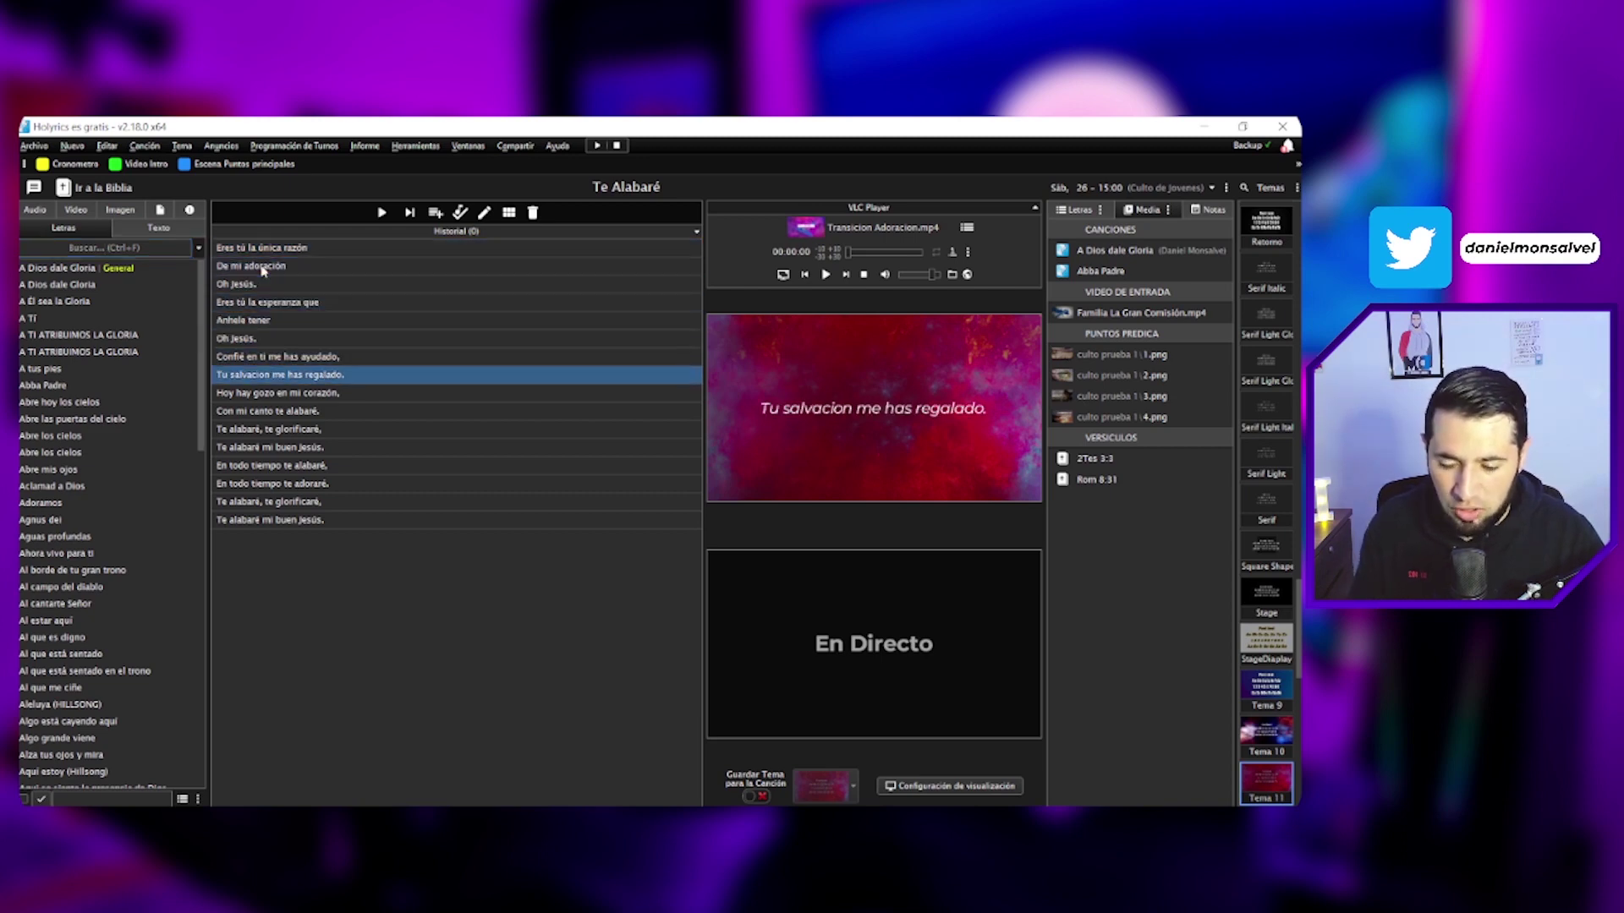
{"action": "key", "text": "Down"}
{"action": "key", "text": "Down"}
{"action": "key", "text": "Down"}
{"action": "key", "text": "Down"}
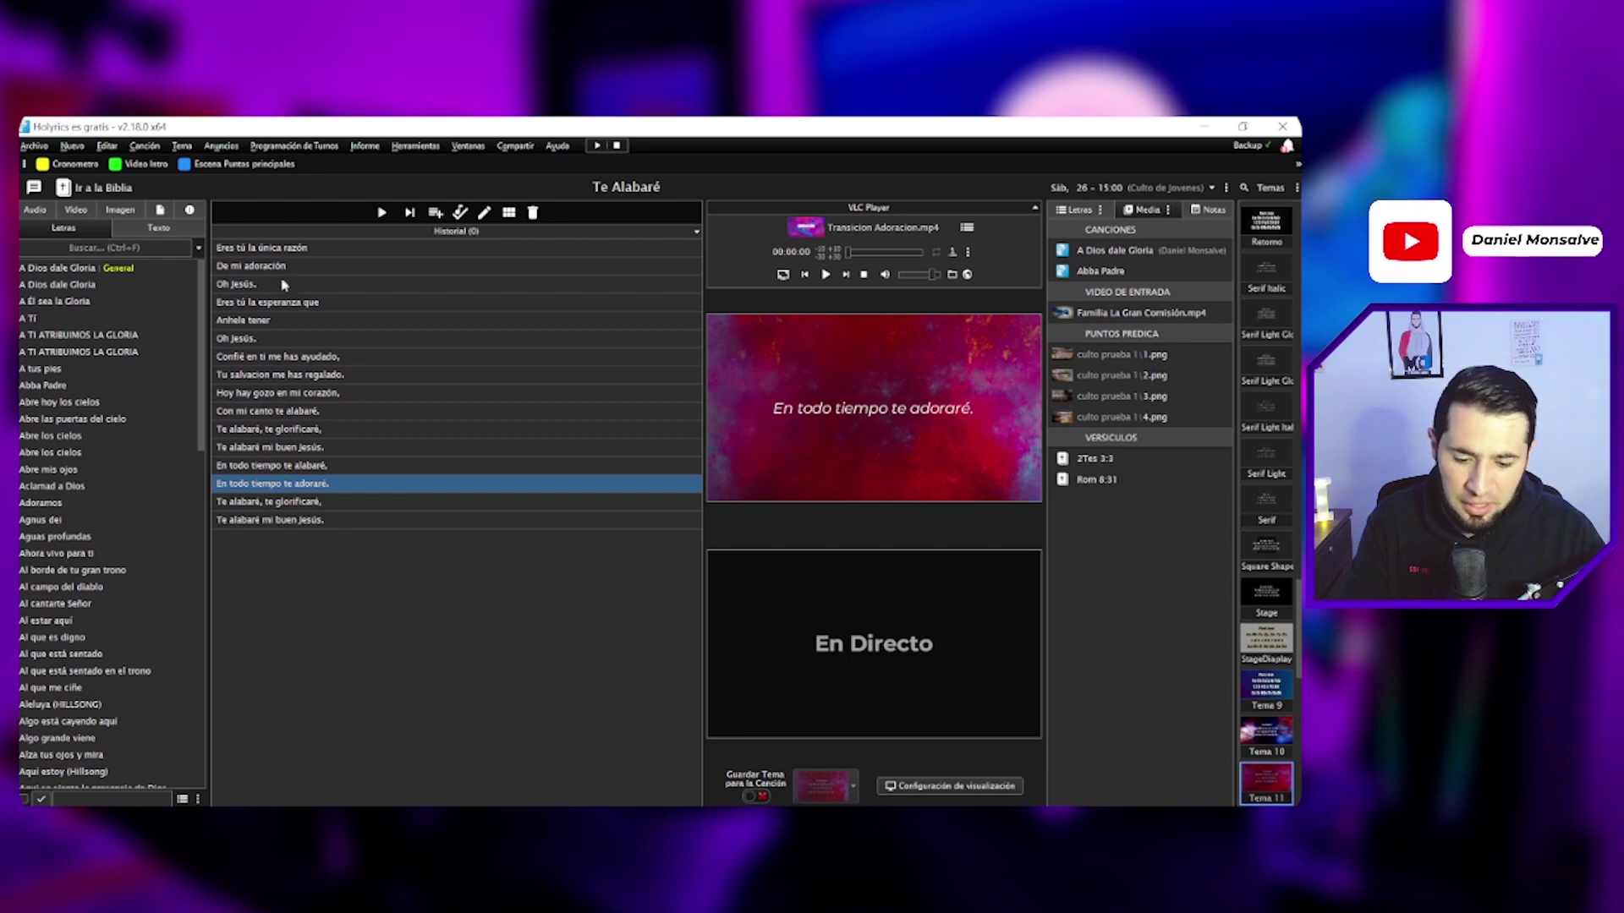
Step: Open the stage-view/text custom CSS from the Holyrics plugin window, then its sample codes page
{"action": "left_click", "coordinate": [829, 819]}
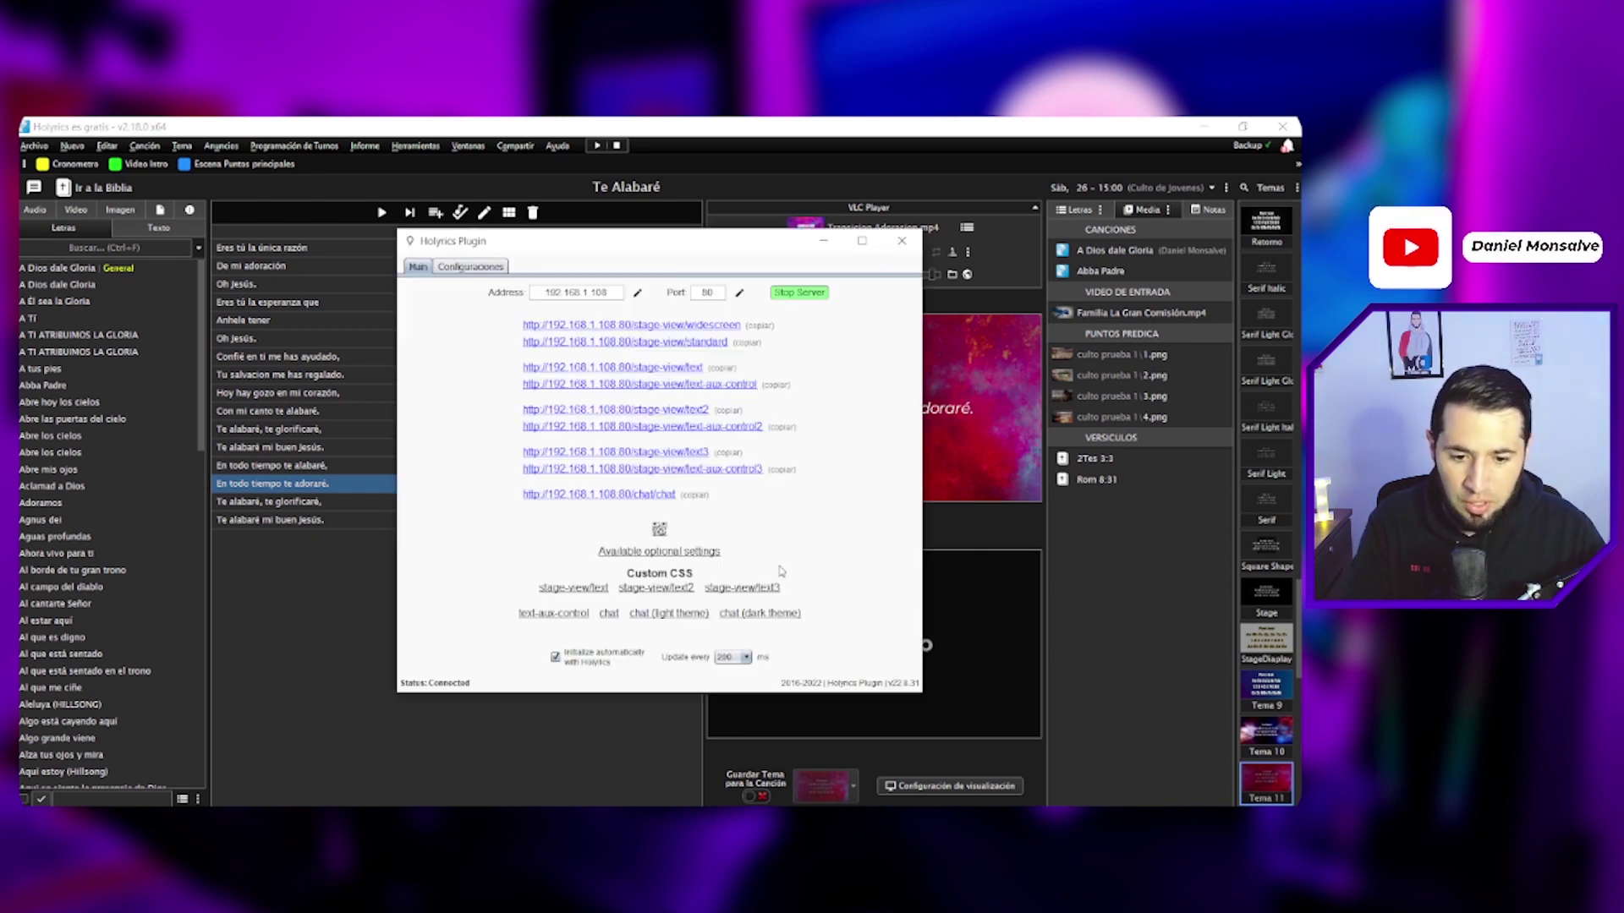
{"action": "left_click_drag", "start_coordinate": [617, 249], "coordinate": [576, 234]}
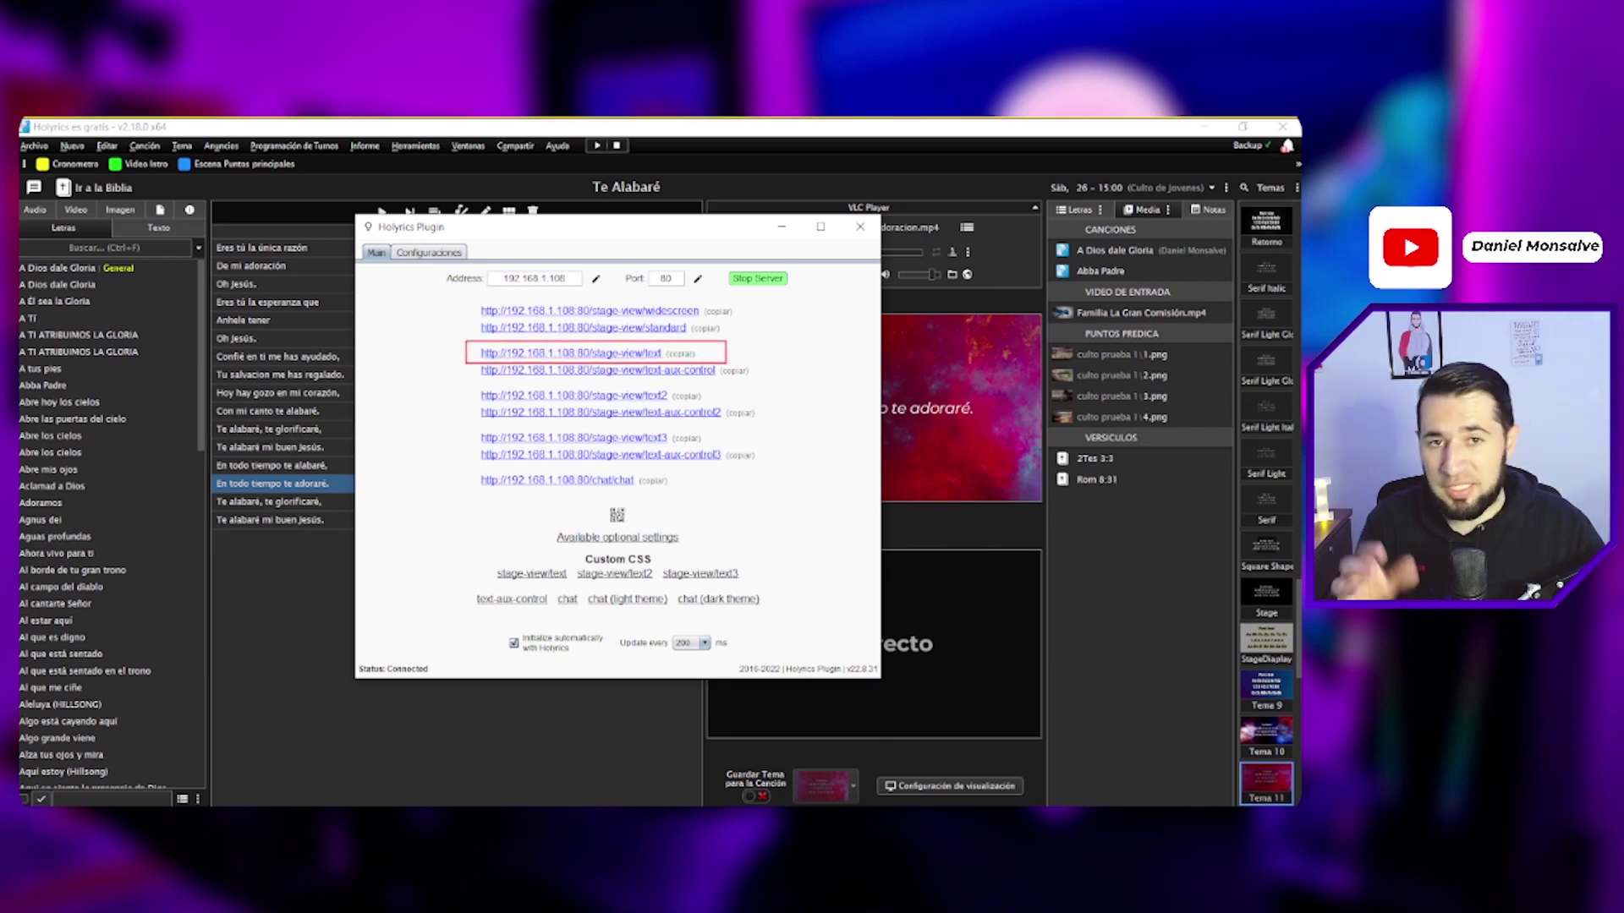
{"action": "left_click", "coordinate": [532, 576]}
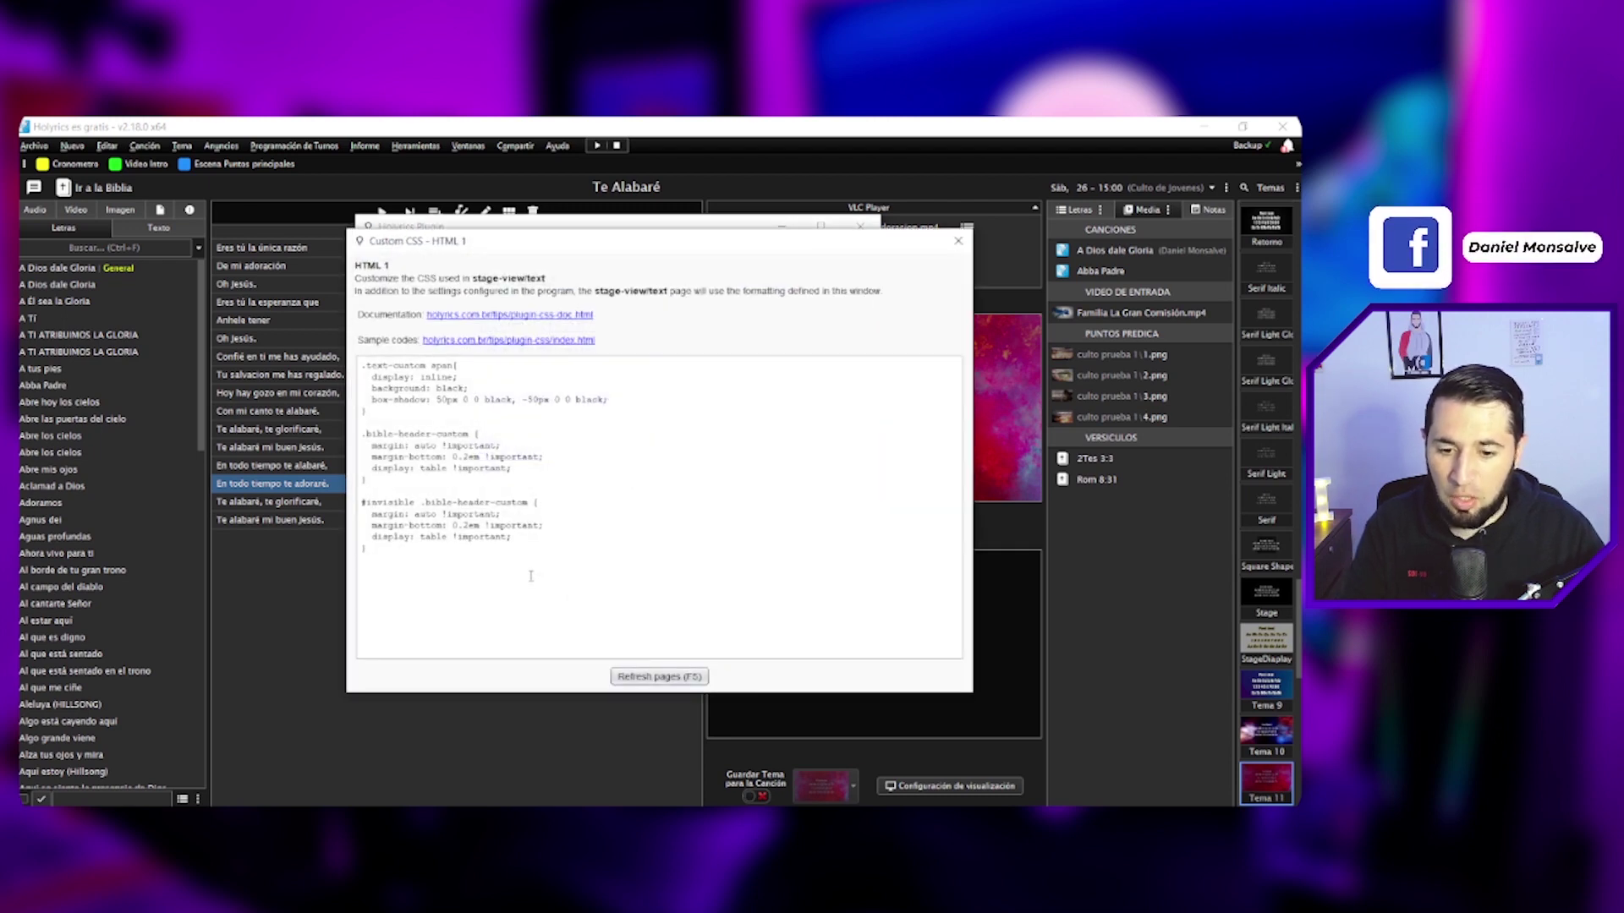
{"action": "left_click", "coordinate": [462, 341]}
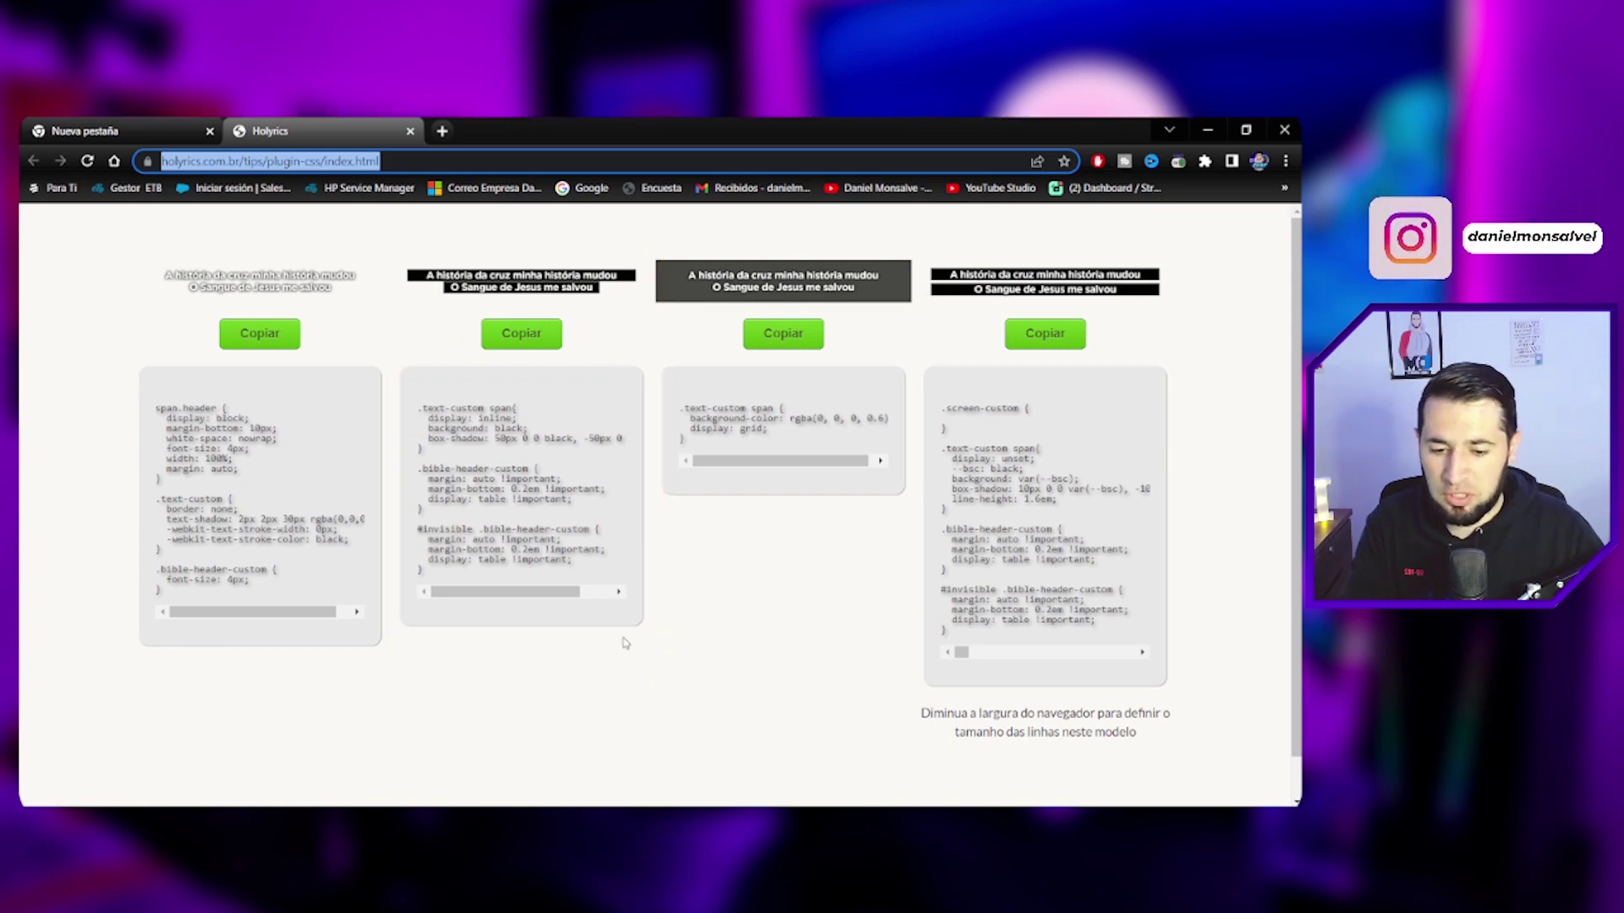
Step: Copy the black-background sample CSS and replace the stage-view/text custom CSS with it
{"action": "left_click", "coordinate": [528, 334]}
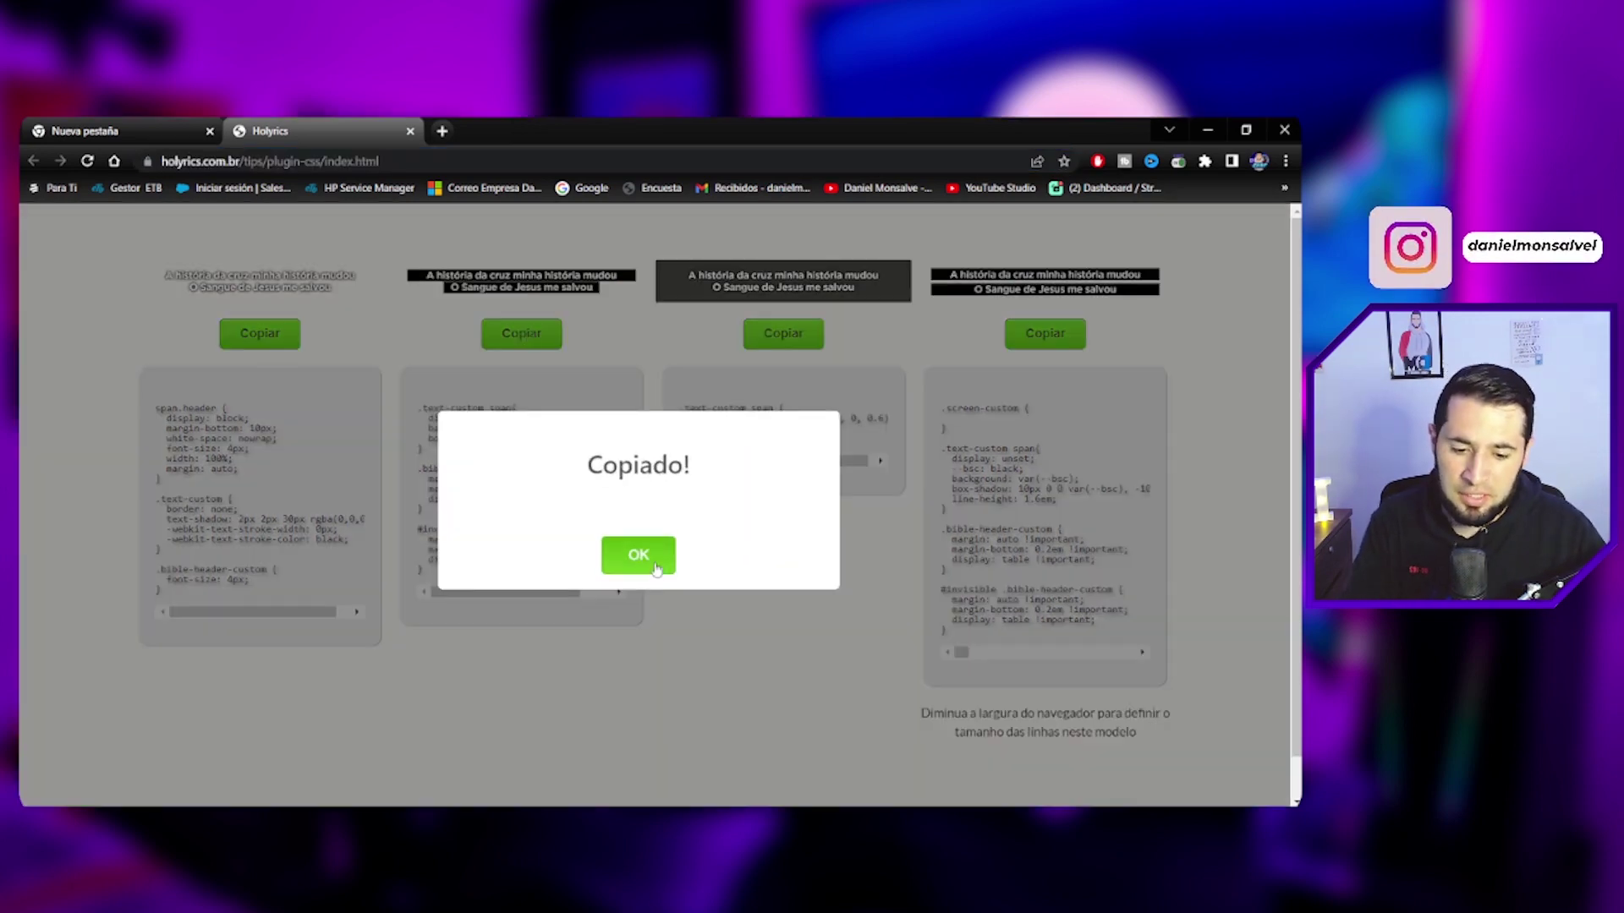
{"action": "left_click", "coordinate": [656, 567]}
{"action": "left_click", "coordinate": [822, 821]}
{"action": "left_click", "coordinate": [859, 744]}
{"action": "left_click_drag", "start_coordinate": [584, 559], "coordinate": [319, 355]}
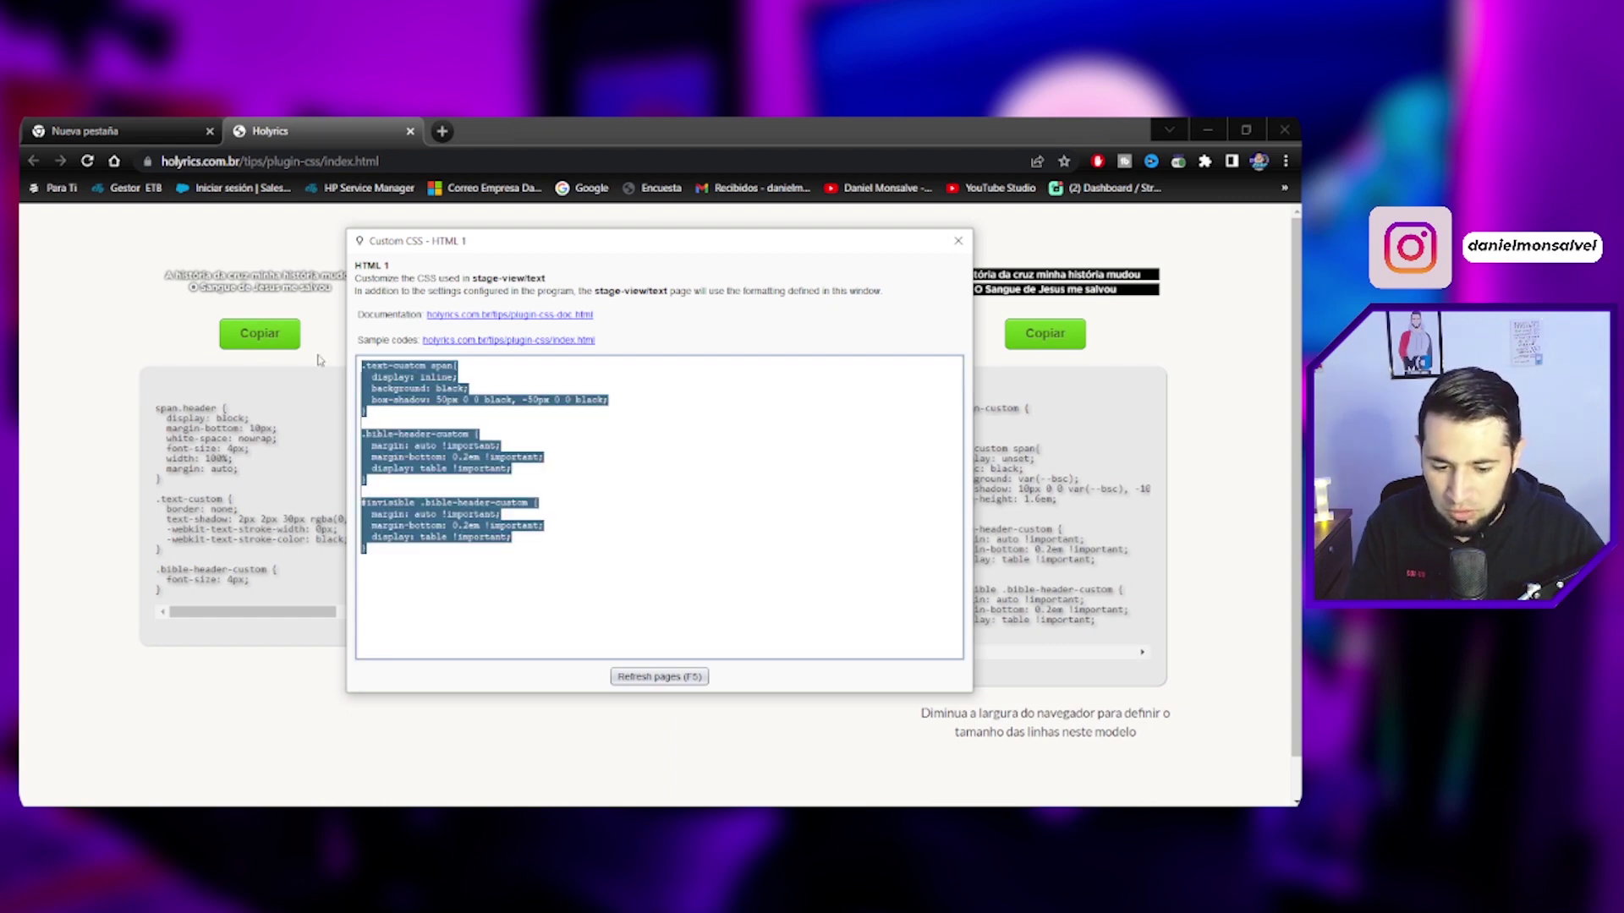
{"action": "left_click", "coordinate": [956, 244]}
{"action": "key", "text": "alt+Tab"}
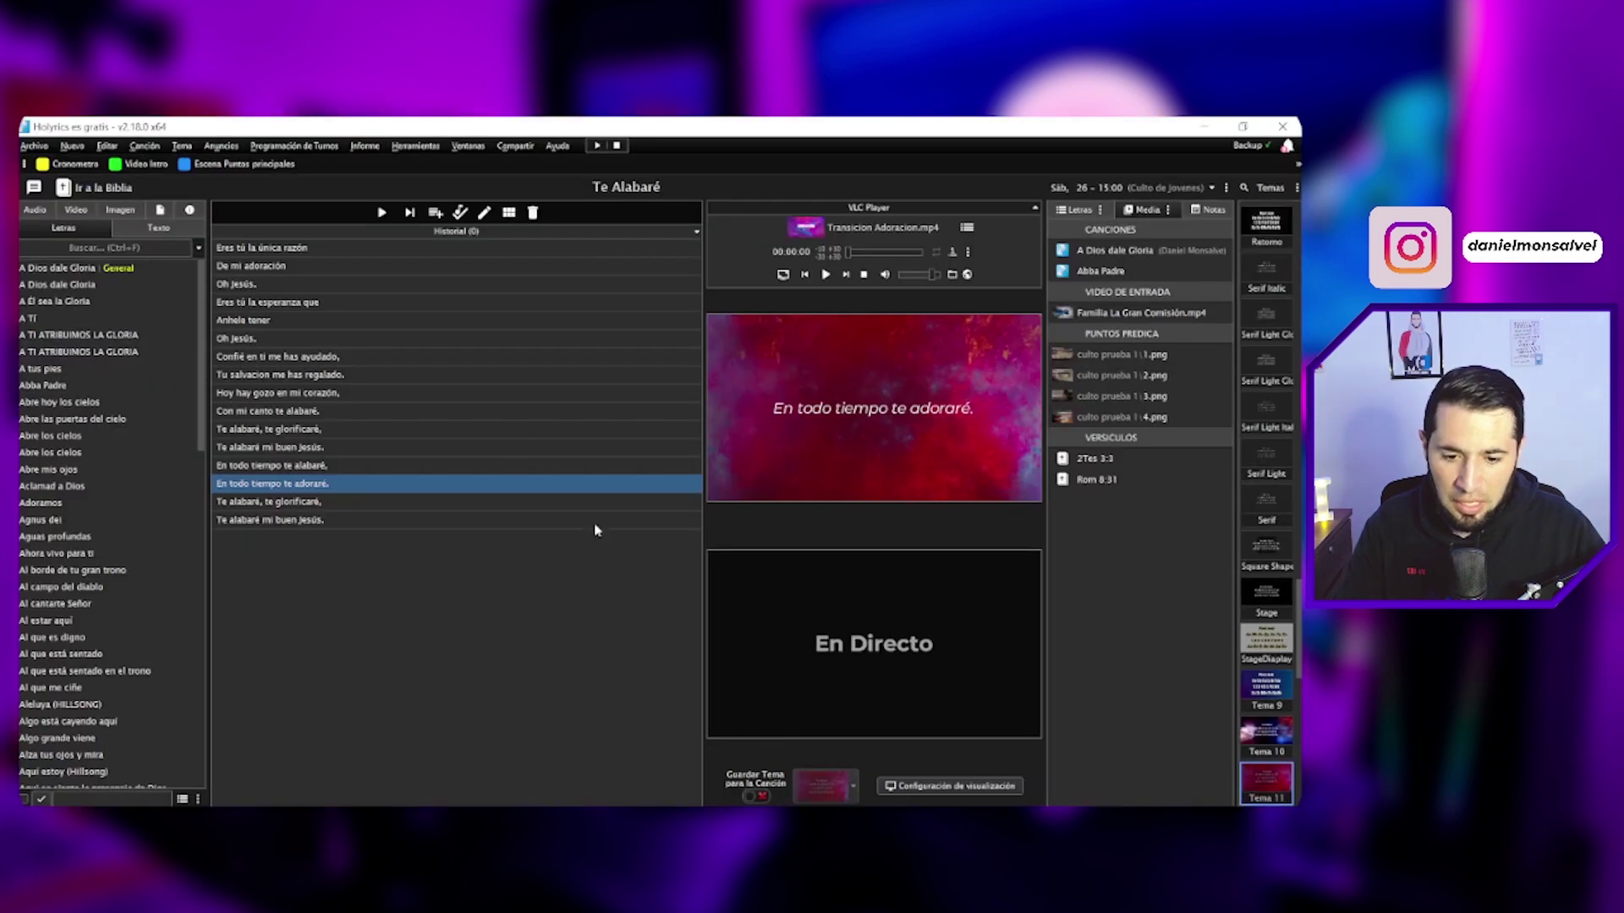
{"action": "left_click", "coordinate": [34, 146]}
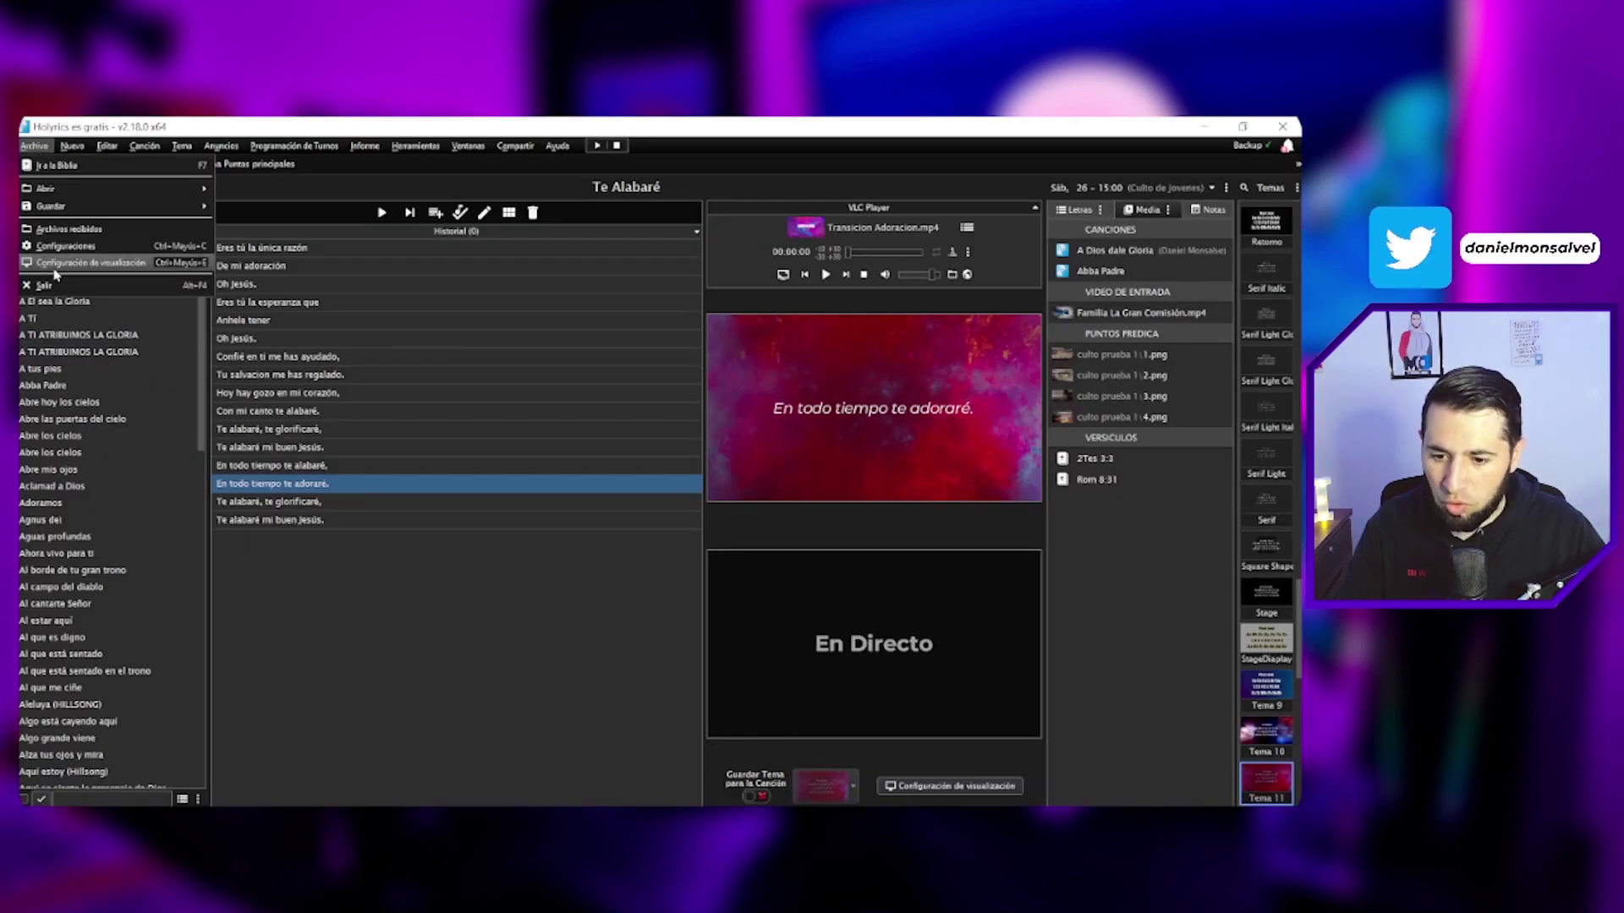
{"action": "left_click", "coordinate": [56, 264]}
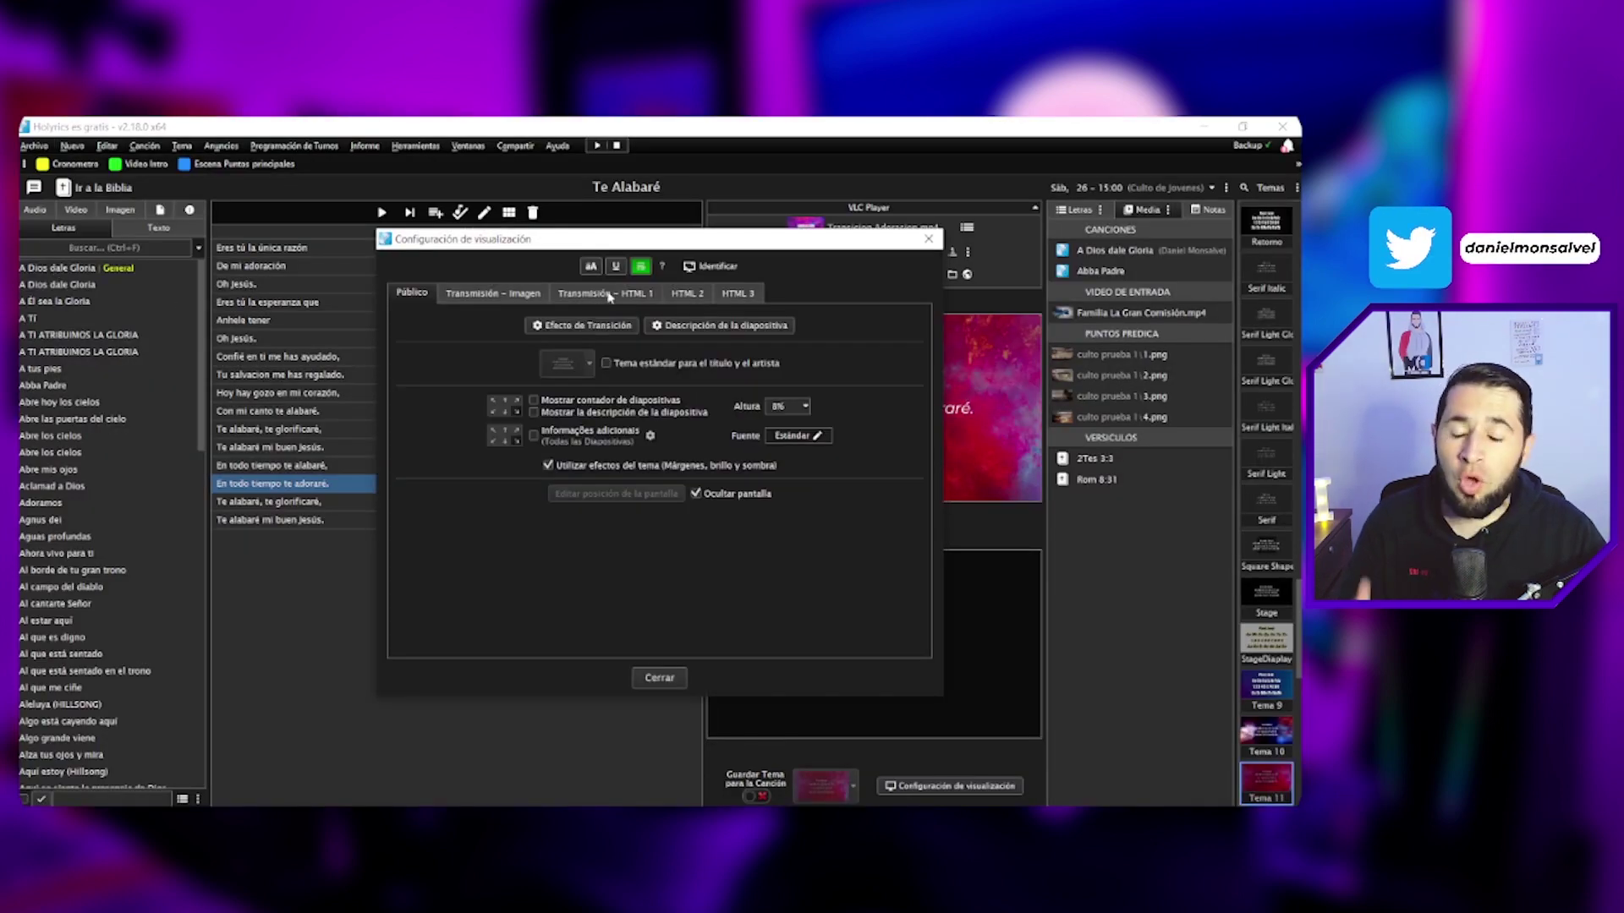
{"action": "left_click", "coordinate": [607, 293]}
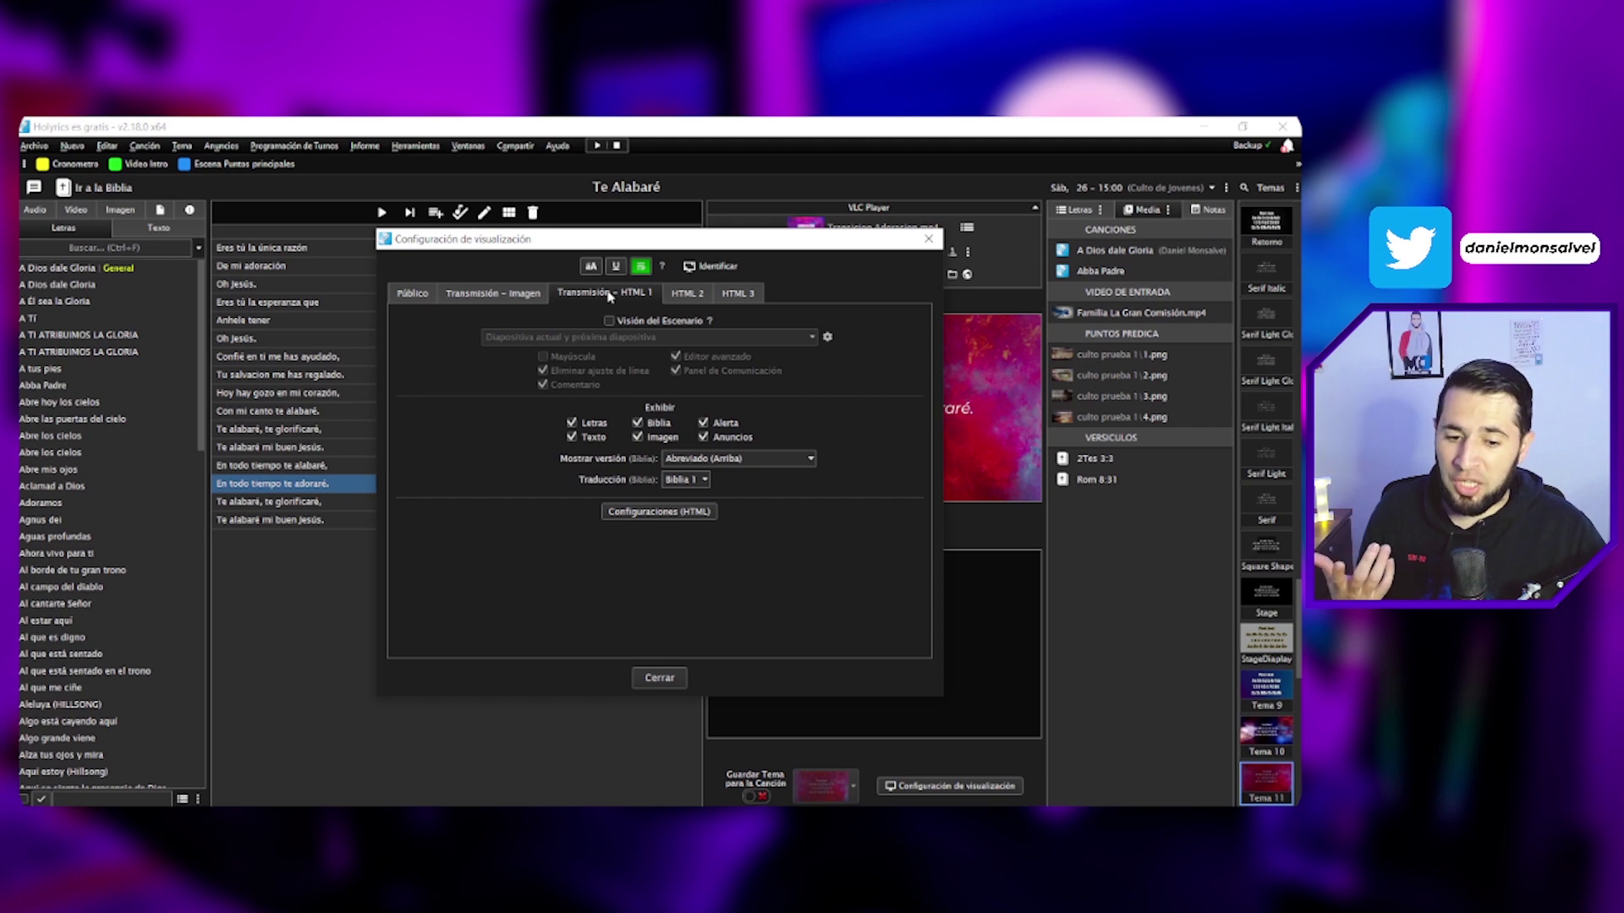
{"action": "left_click", "coordinate": [647, 515]}
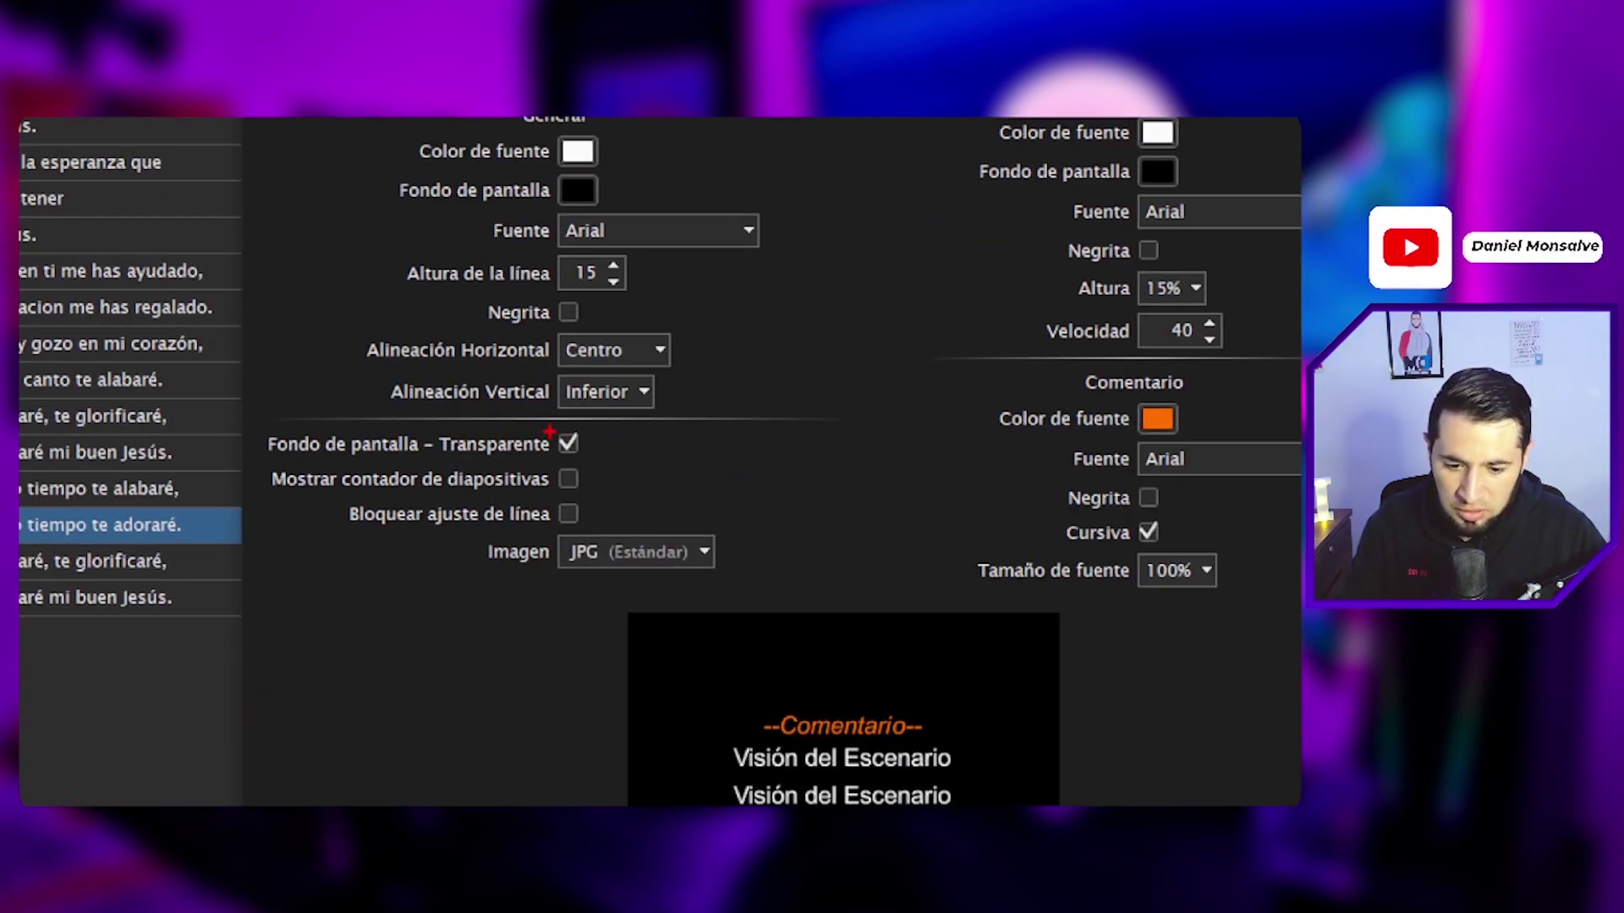
{"action": "left_click_drag", "start_coordinate": [359, 375], "coordinate": [737, 415]}
{"action": "left_click_drag", "start_coordinate": [321, 325], "coordinate": [817, 374]}
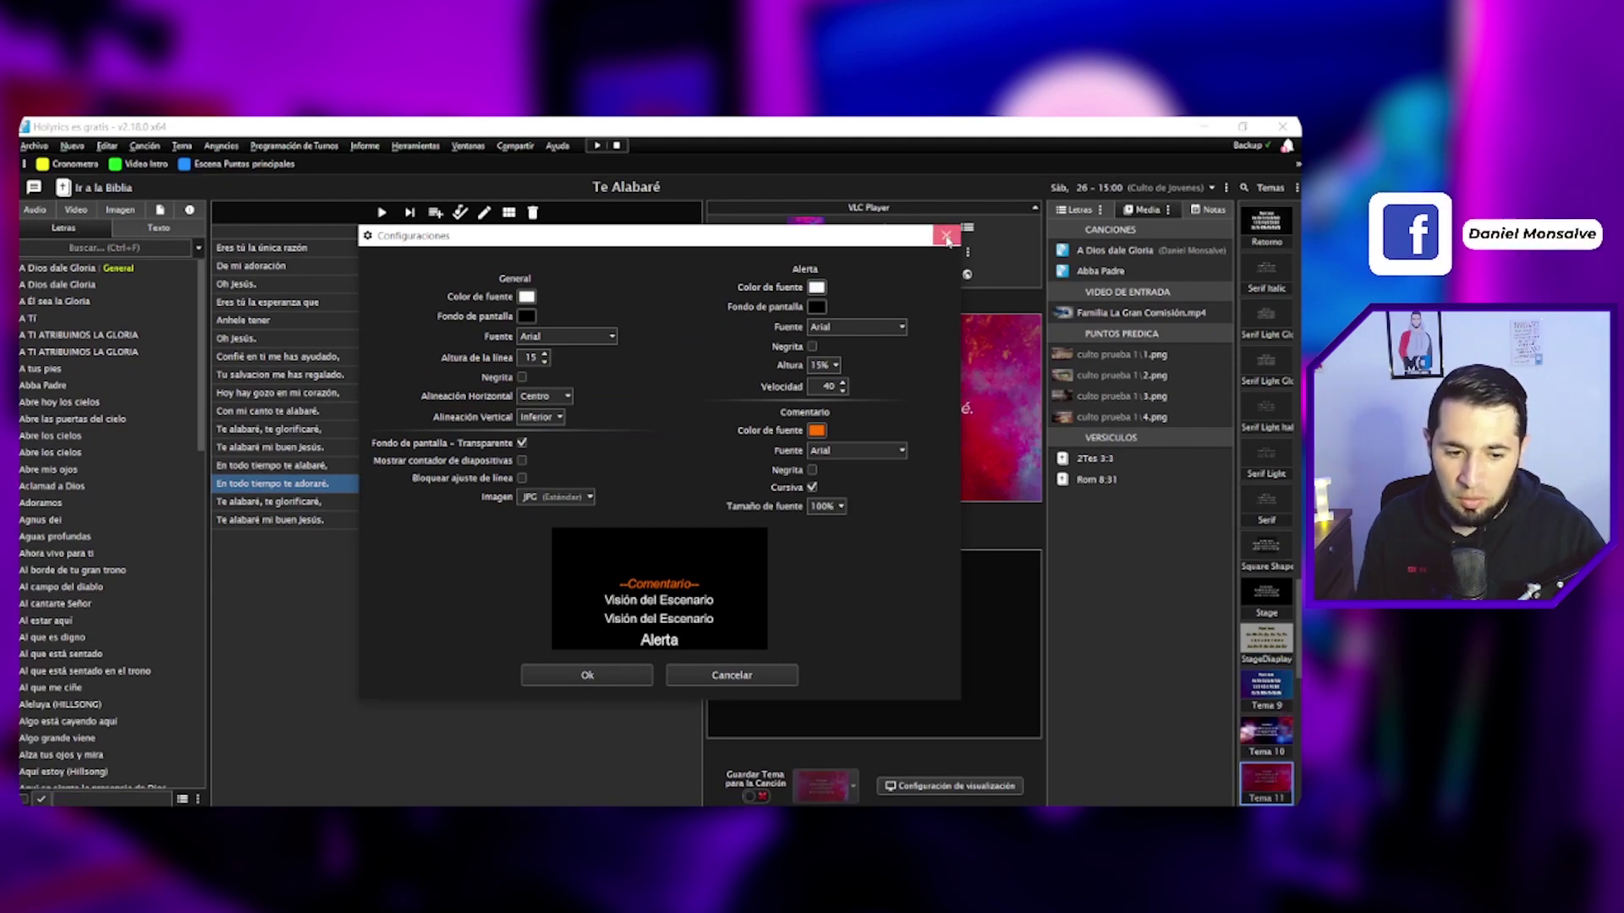
{"action": "left_click", "coordinate": [729, 143]}
{"action": "left_click", "coordinate": [661, 680]}
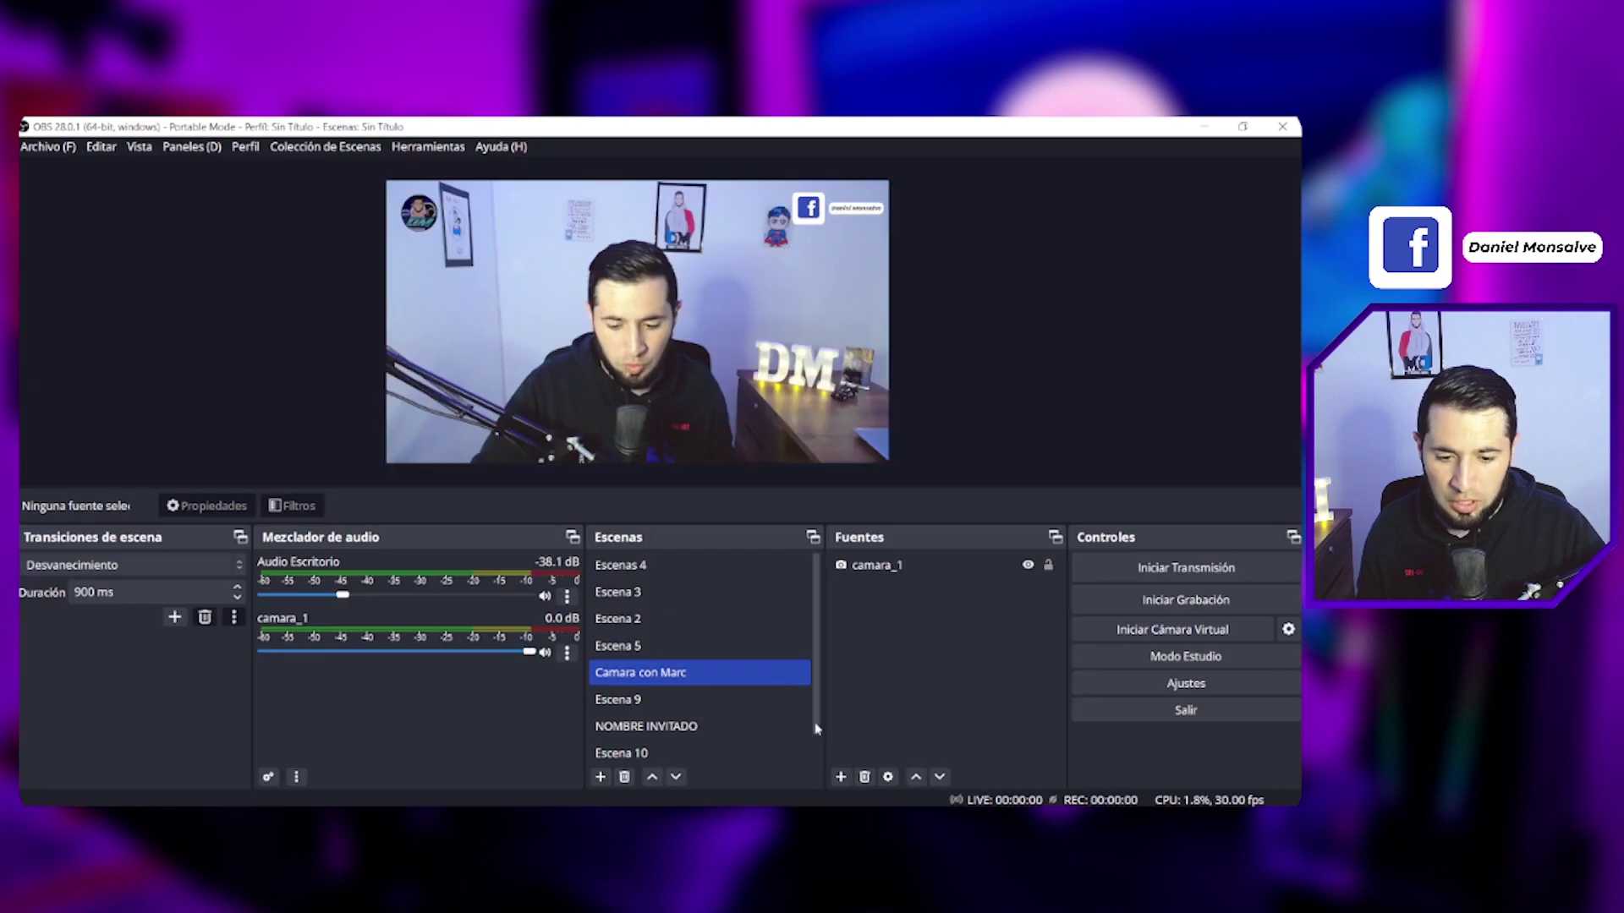
{"action": "left_click", "coordinate": [771, 648], "text": "ctrl"}
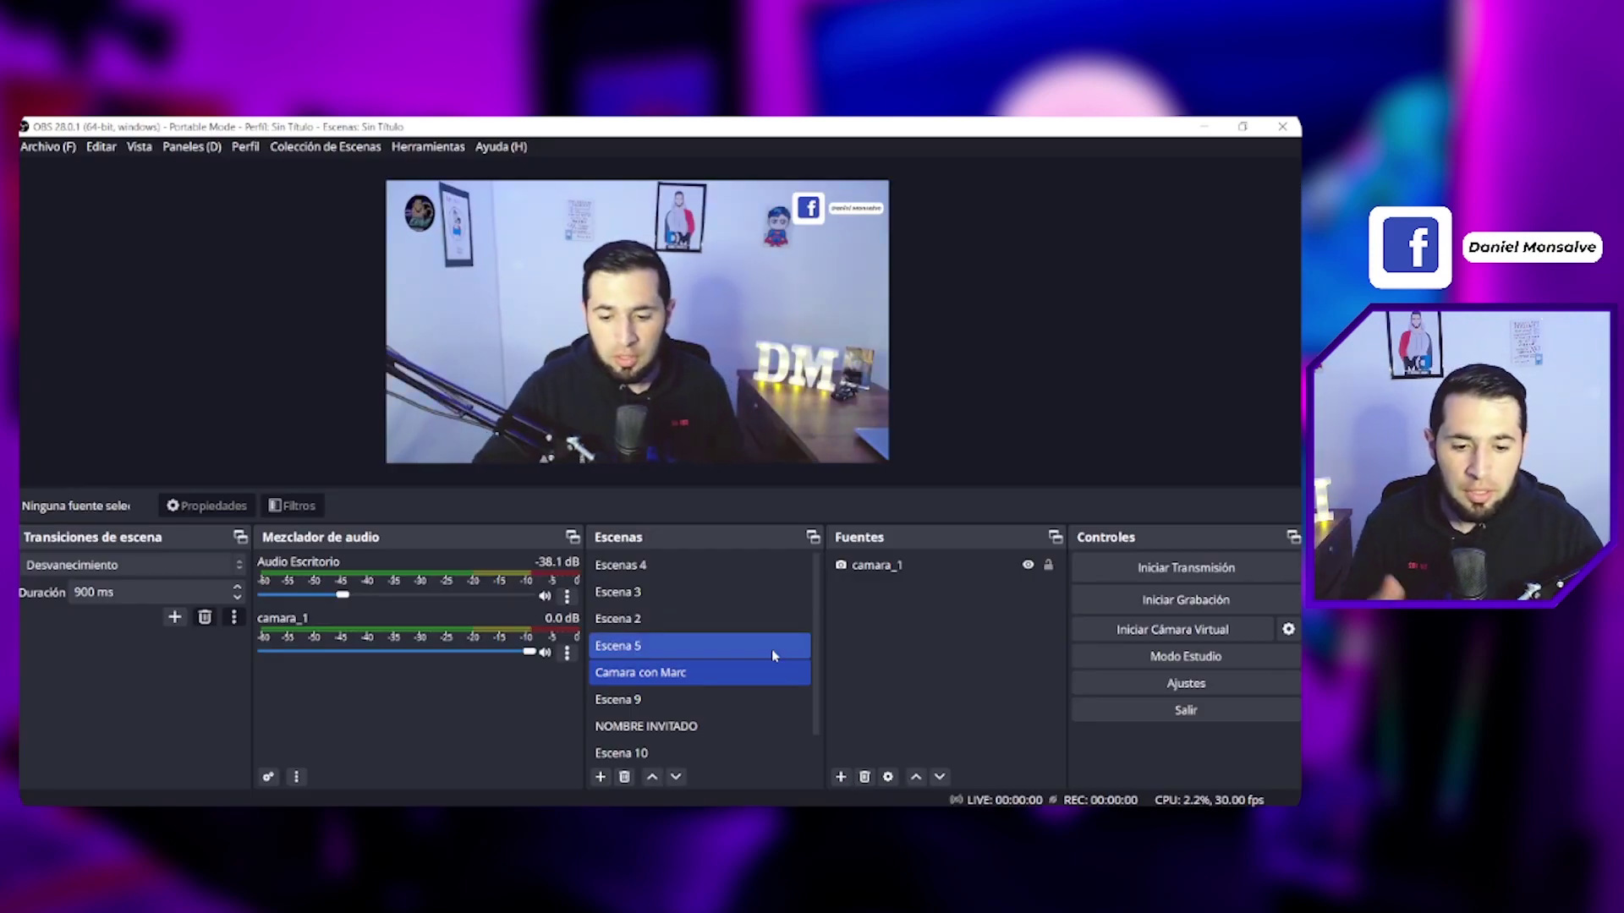
Step: Select the Camara con Marc scene and send 'Eres tú la única razón' live from Holyrics
{"action": "left_click", "coordinate": [772, 648], "text": "ctrl"}
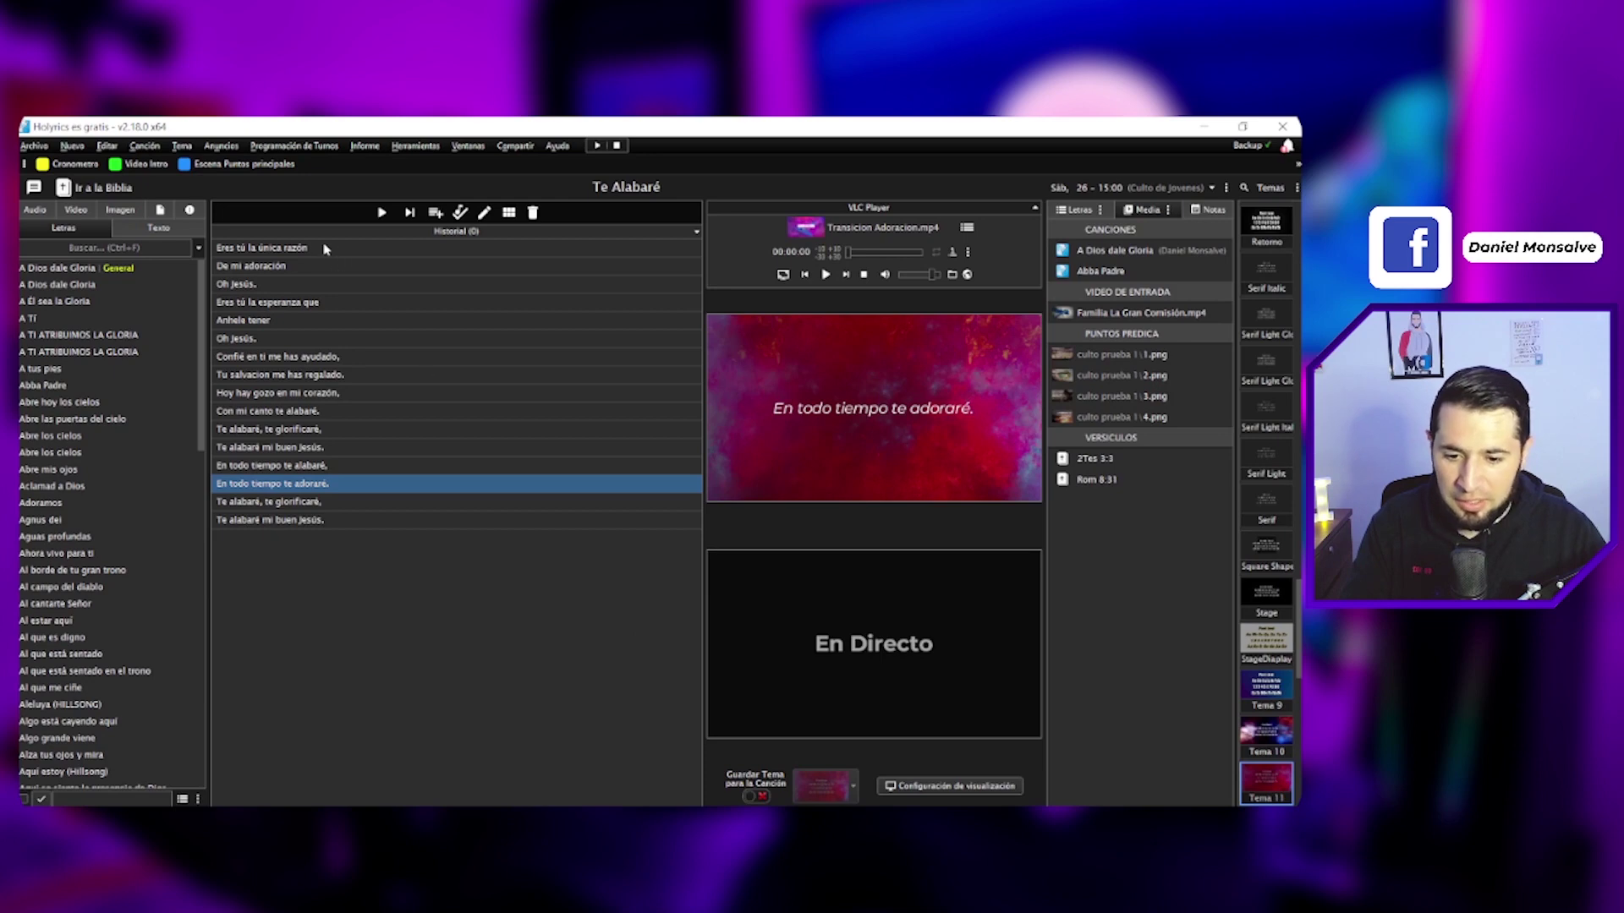
{"action": "double_click", "coordinate": [324, 248]}
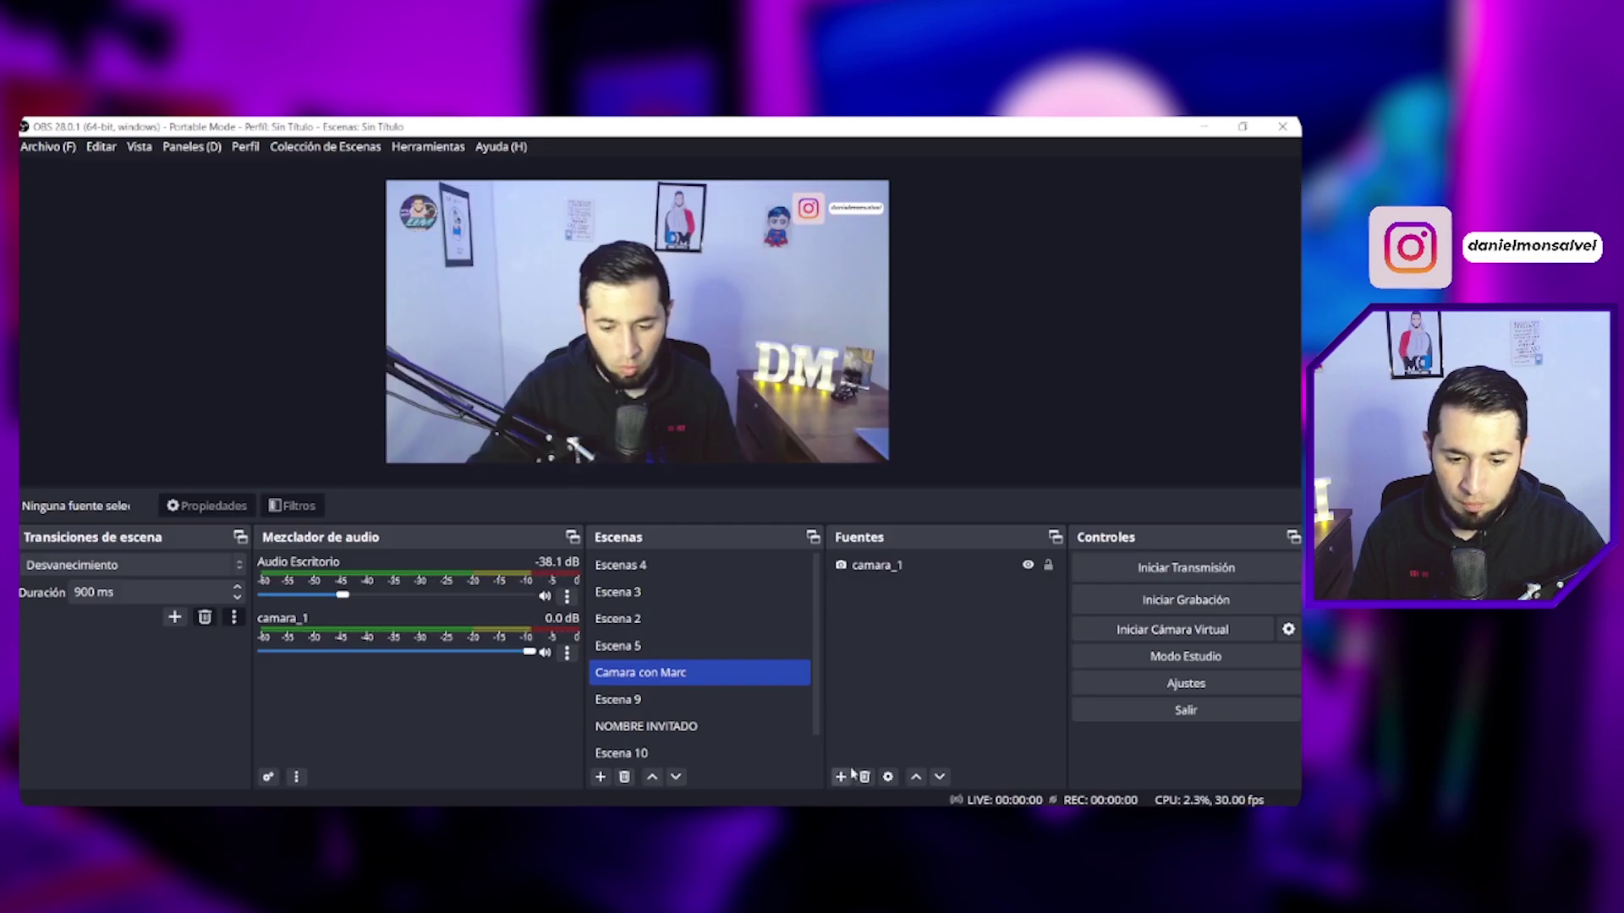
{"action": "key", "text": "alt+Tab"}
Step: Add a browser source named 'cancion holyrics' with the pasted Holyrics stage-view URL
{"action": "left_click", "coordinate": [842, 779]}
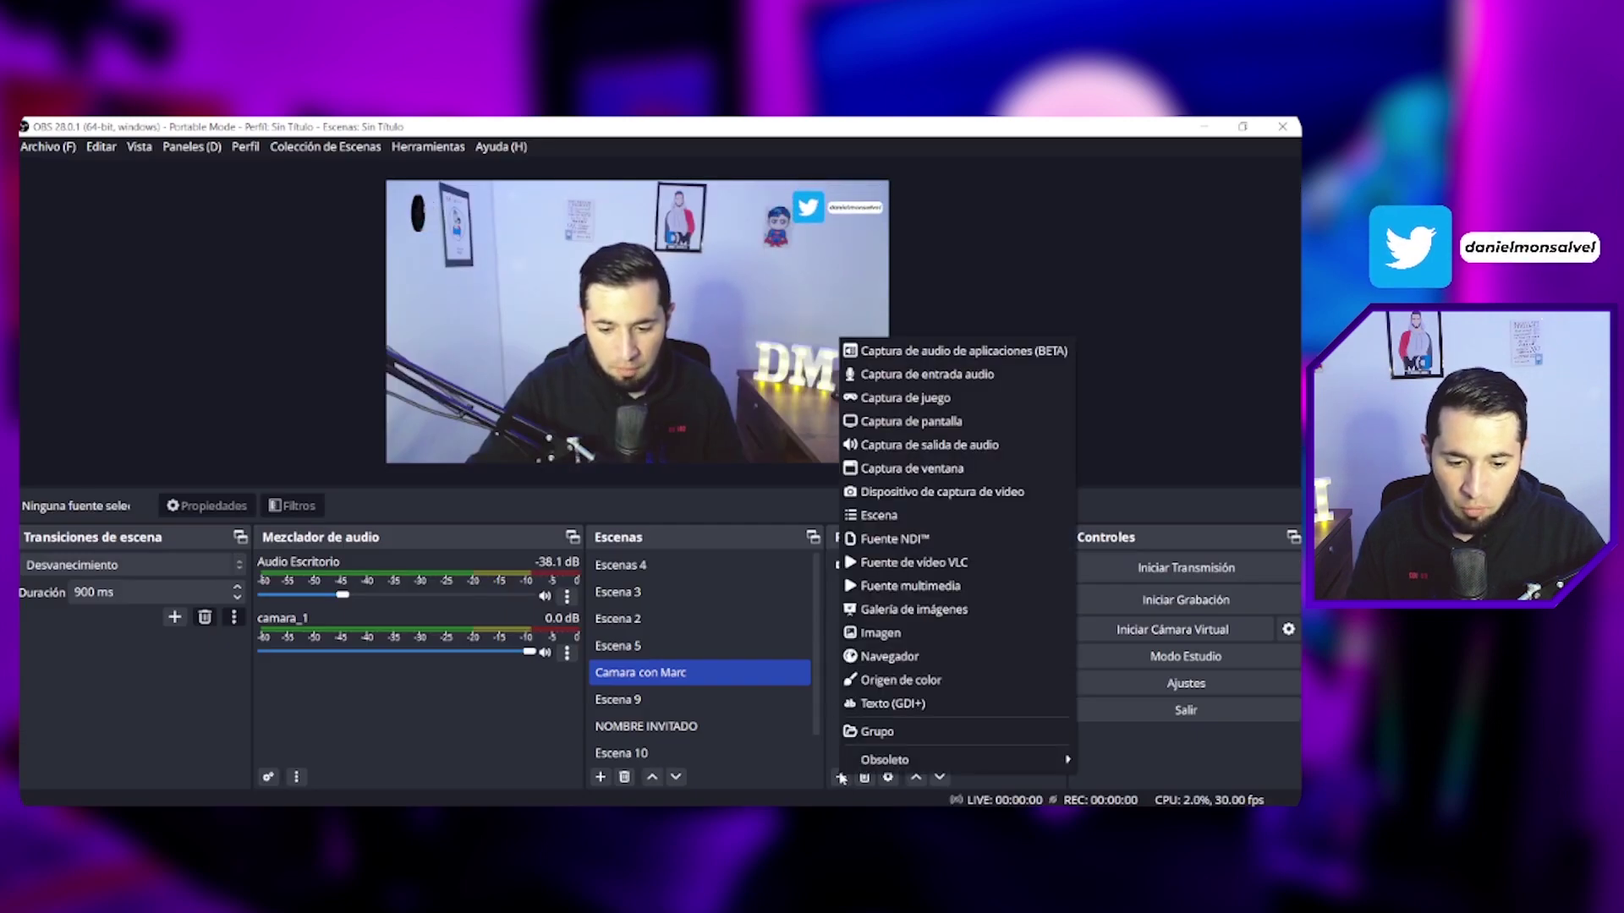
{"action": "left_click", "coordinate": [880, 665]}
{"action": "type", "text": "cancion holyrics"}
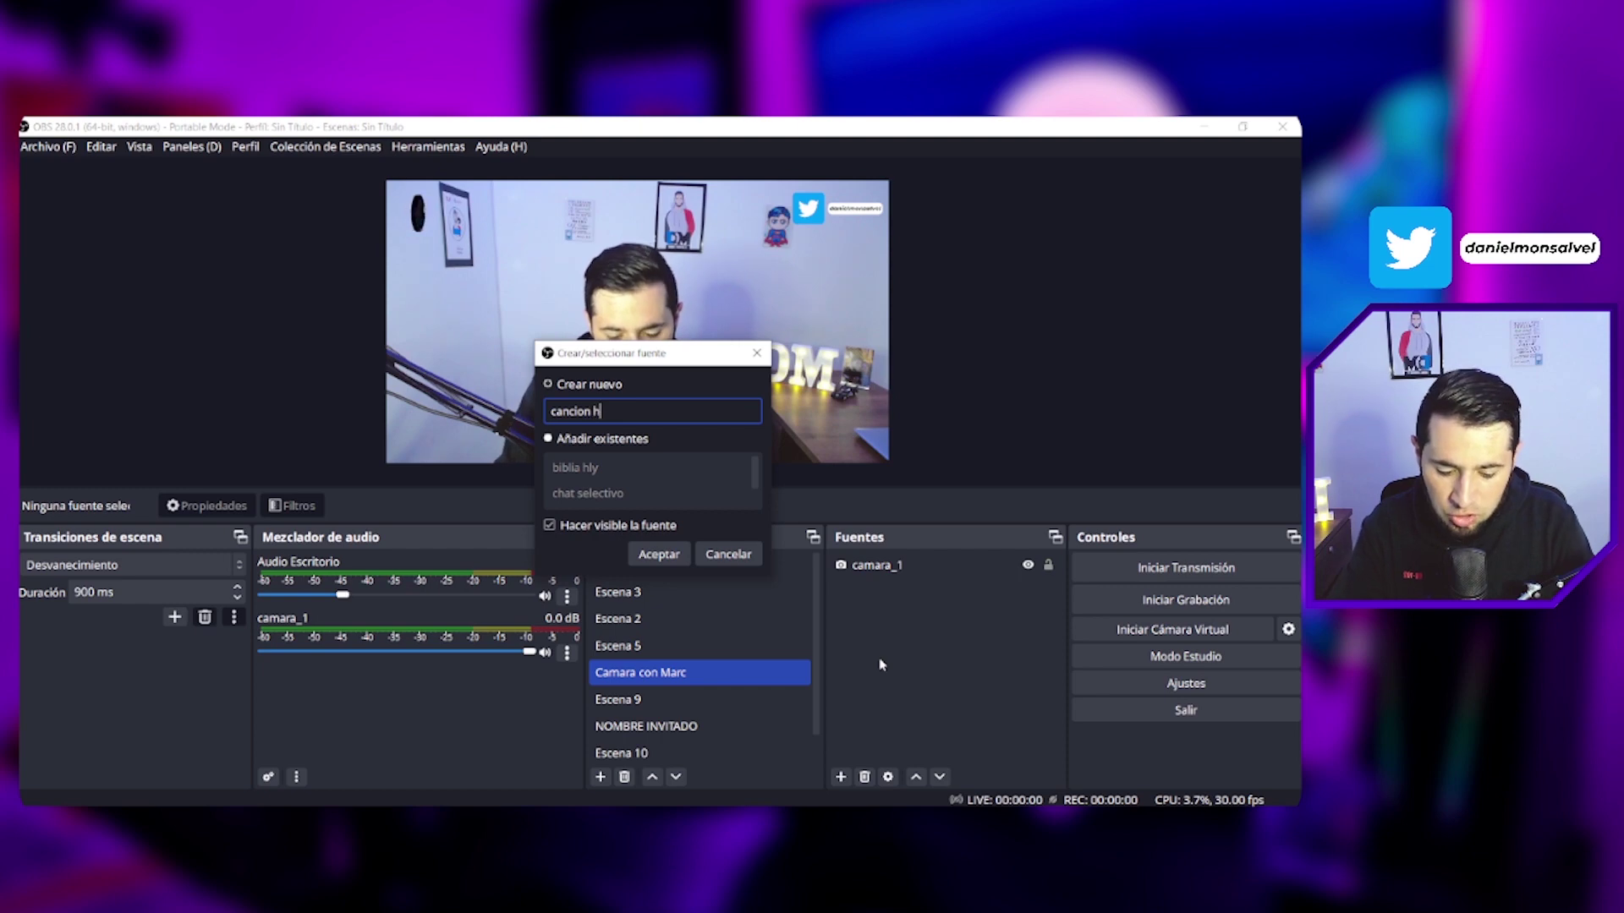
{"action": "key", "text": "Return"}
{"action": "type", "text": "http://192.168.1.108:80/stage-view/text"}
Step: Size the source 1280×250, clear its default custom CSS, and accept
{"action": "left_click", "coordinate": [538, 511]}
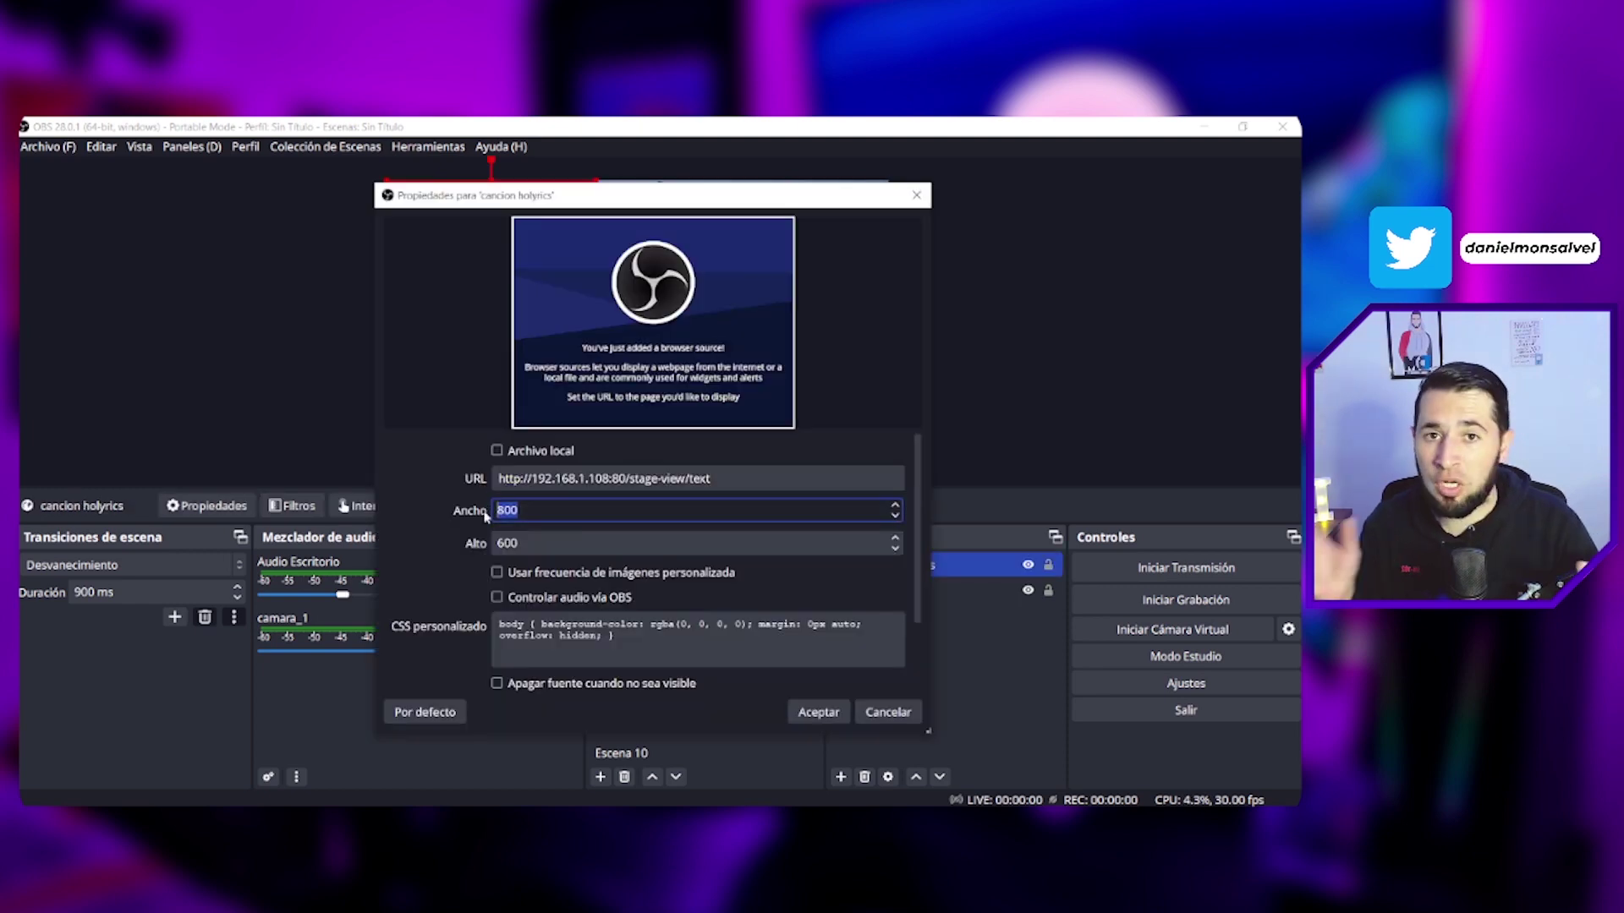
{"action": "type", "text": "128"}
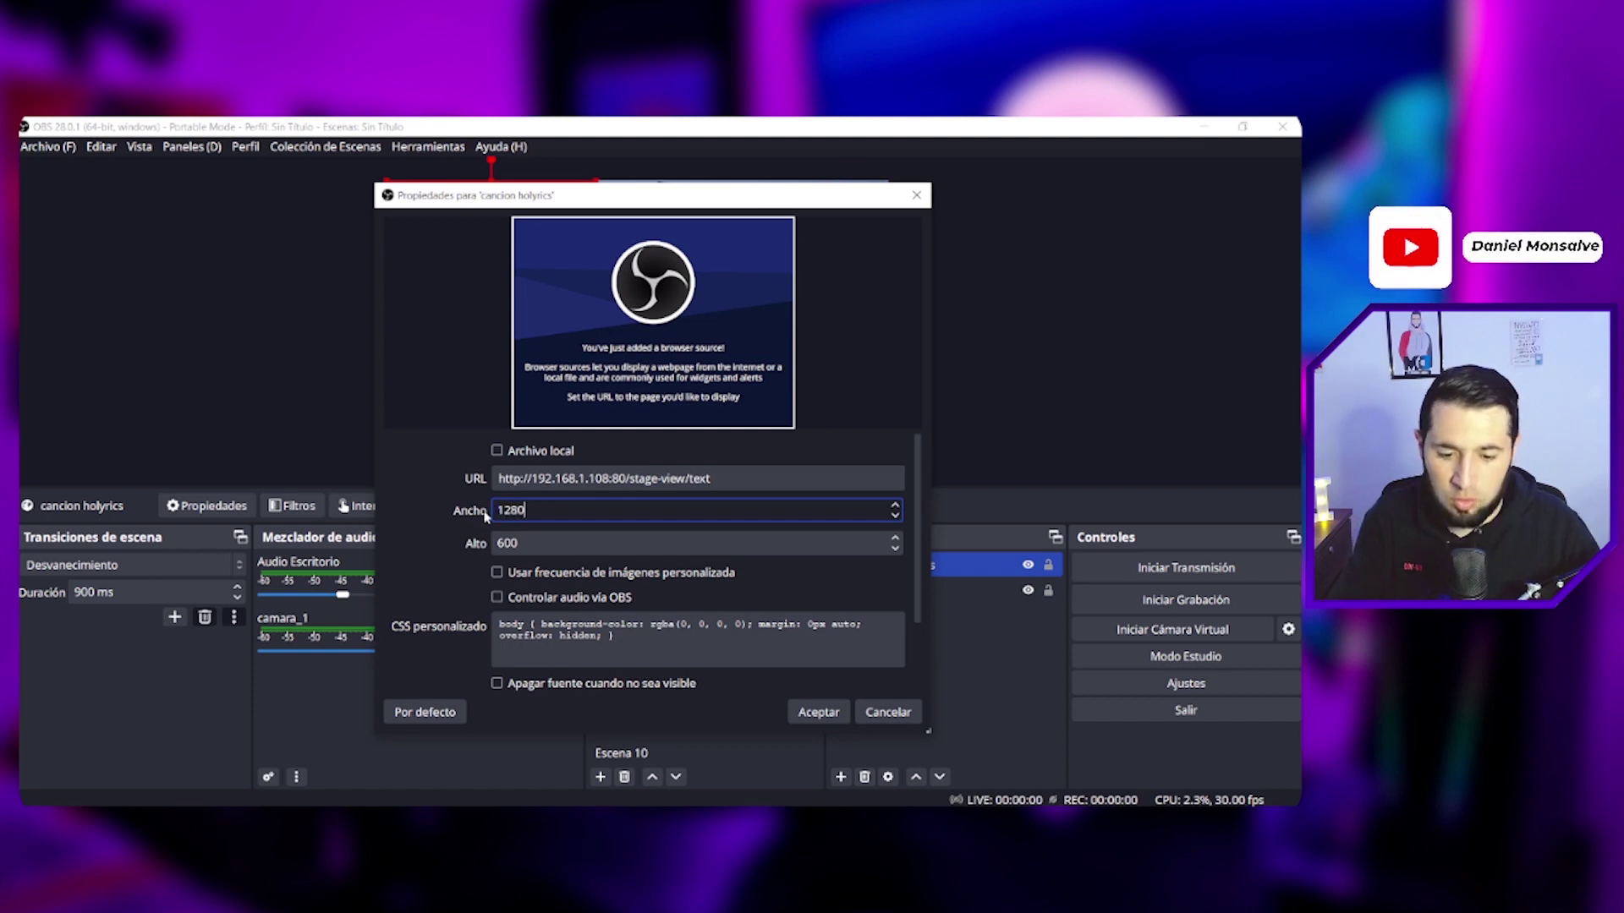
{"action": "key", "text": "Tab"}
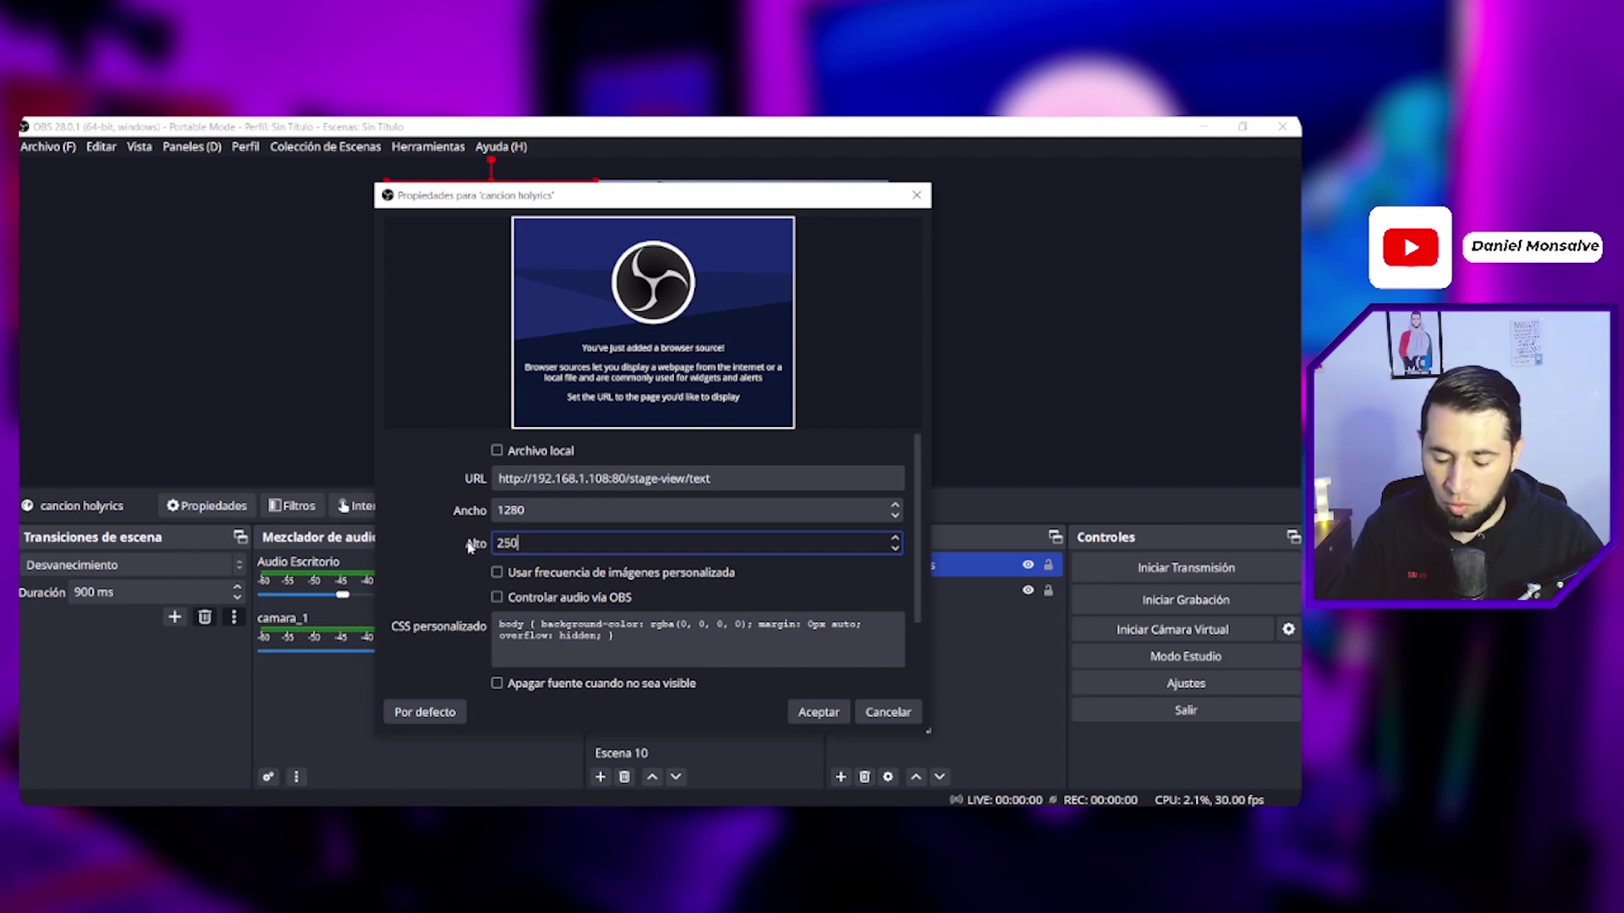
{"action": "type", "text": "250"}
{"action": "key", "text": "shift+Tab"}
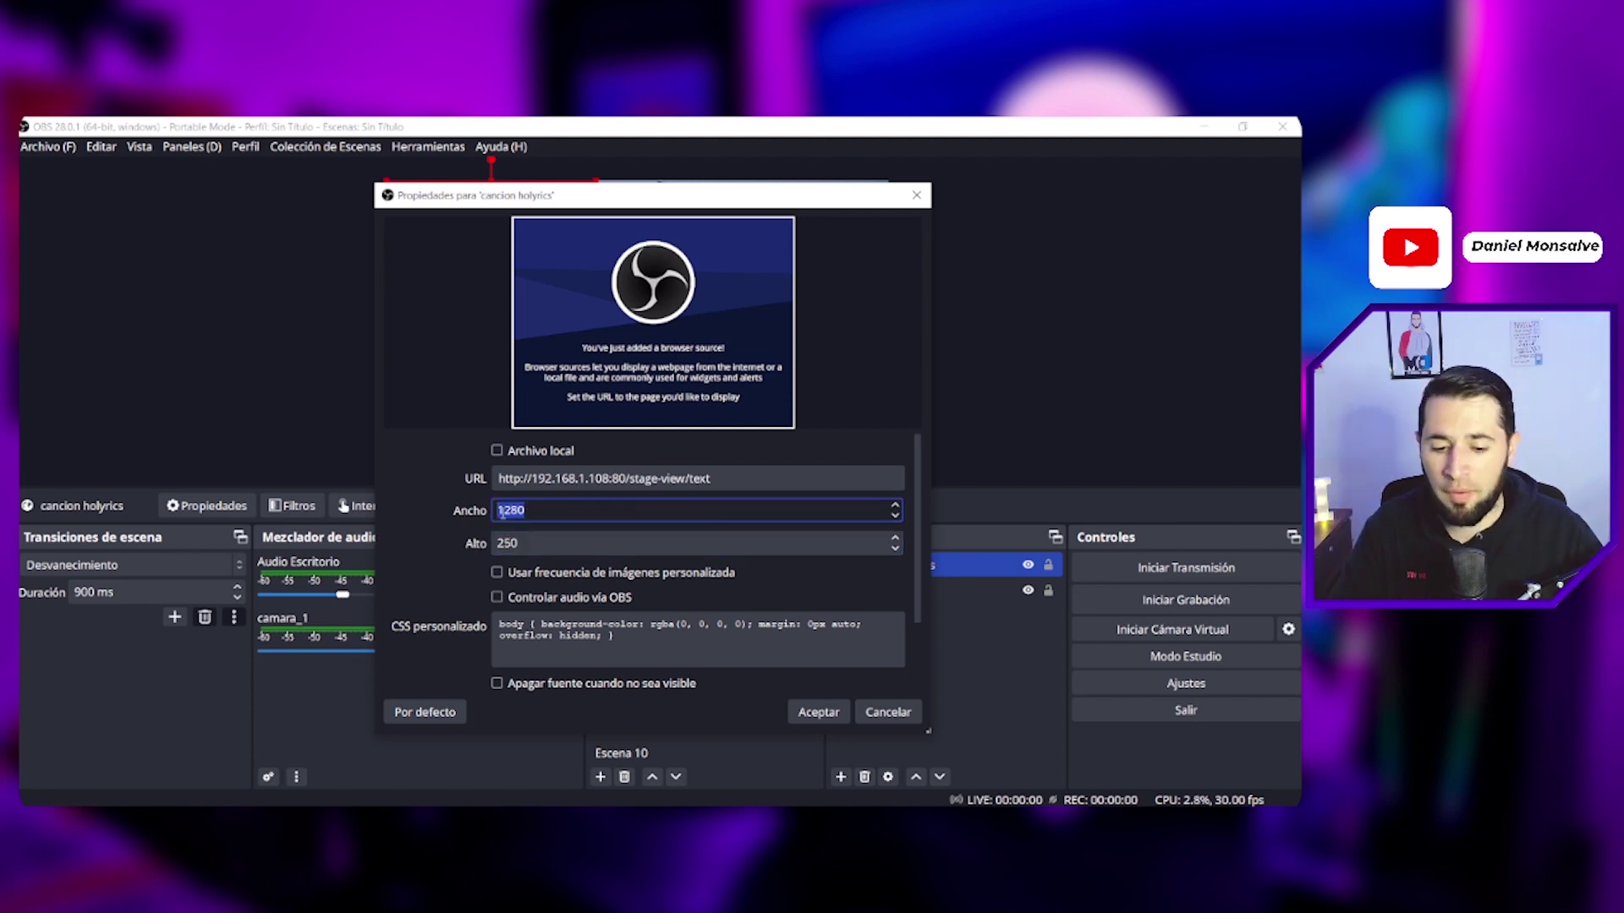
{"action": "left_click", "coordinate": [761, 652]}
{"action": "key", "text": "ctrl+a"}
{"action": "key", "text": "Delete"}
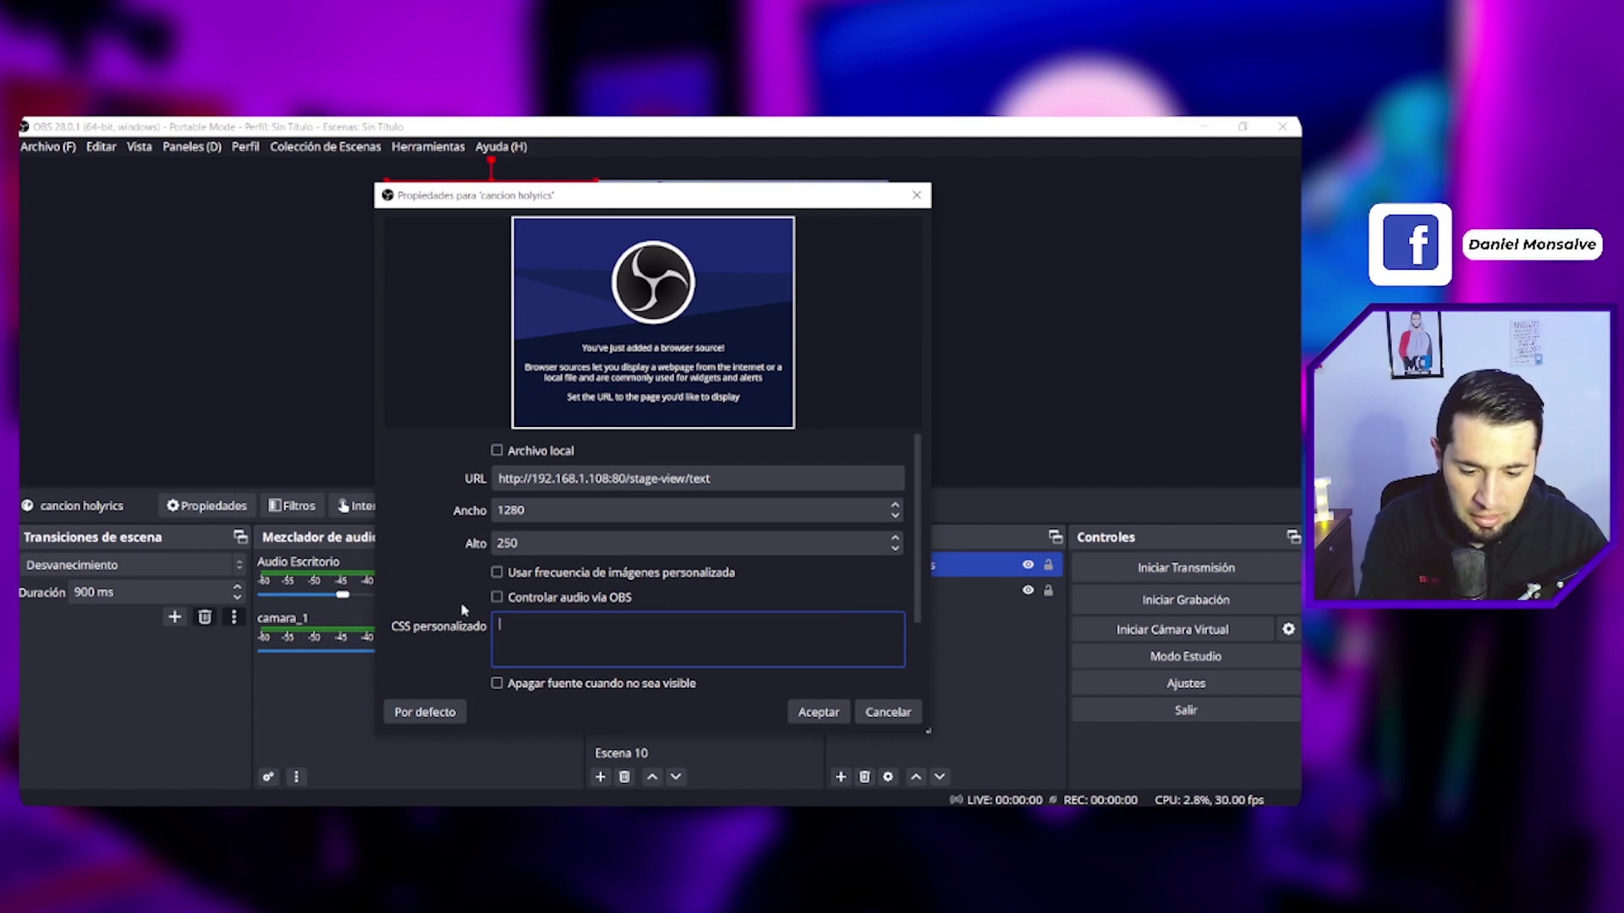
{"action": "left_click", "coordinate": [817, 712]}
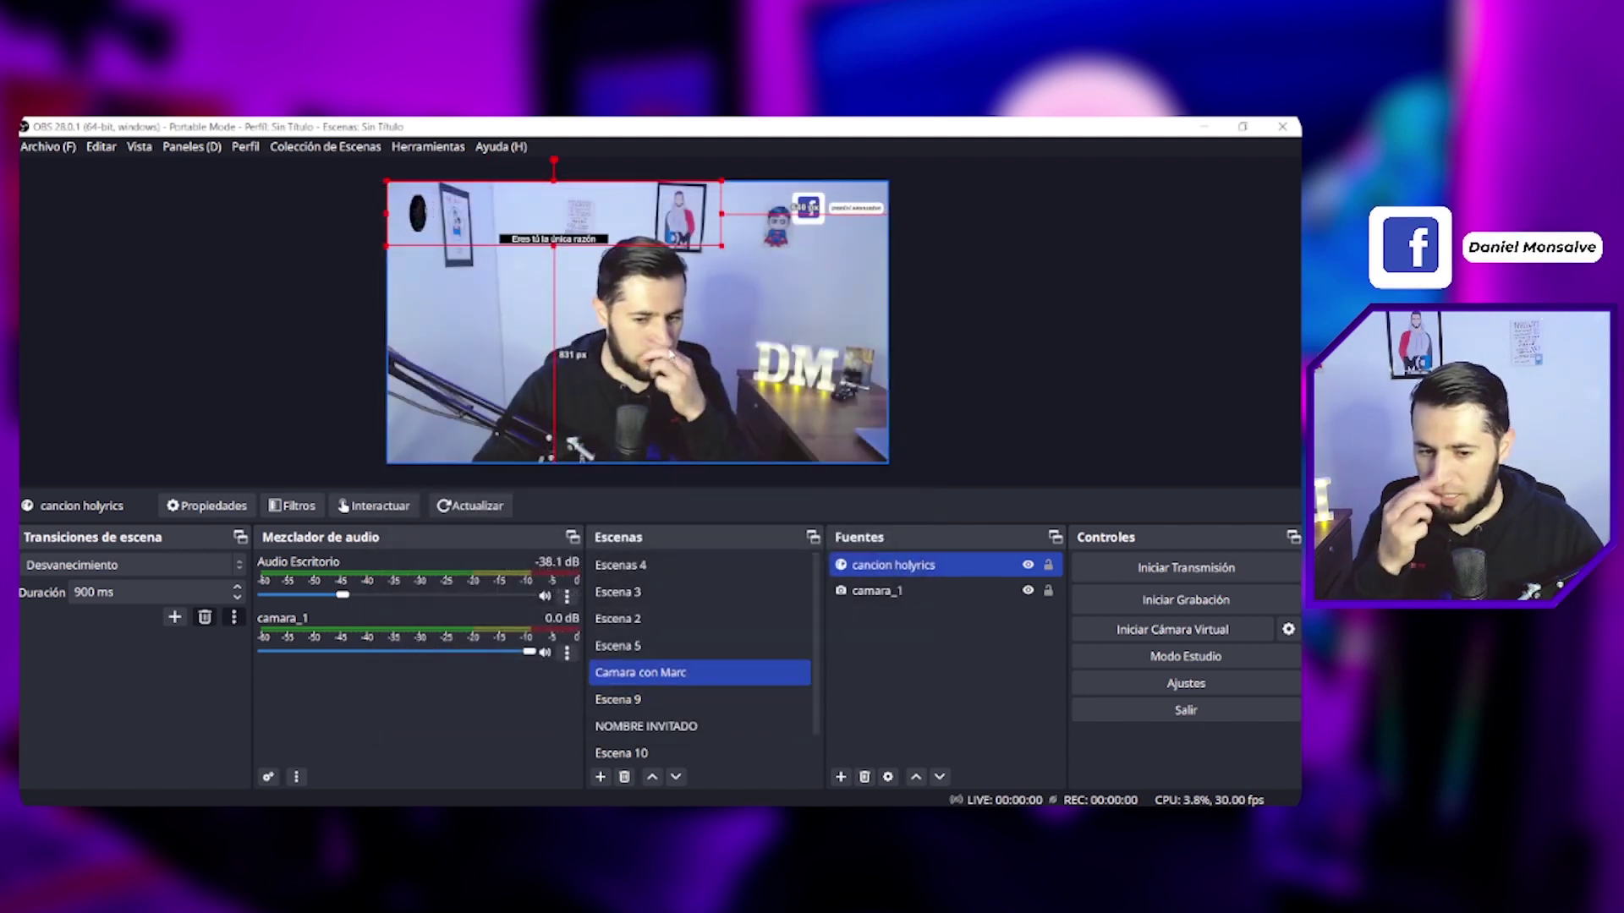
Step: Move the lyrics source to the bottom centre and widen it to 1920
{"action": "left_click_drag", "start_coordinate": [580, 250], "coordinate": [645, 449]}
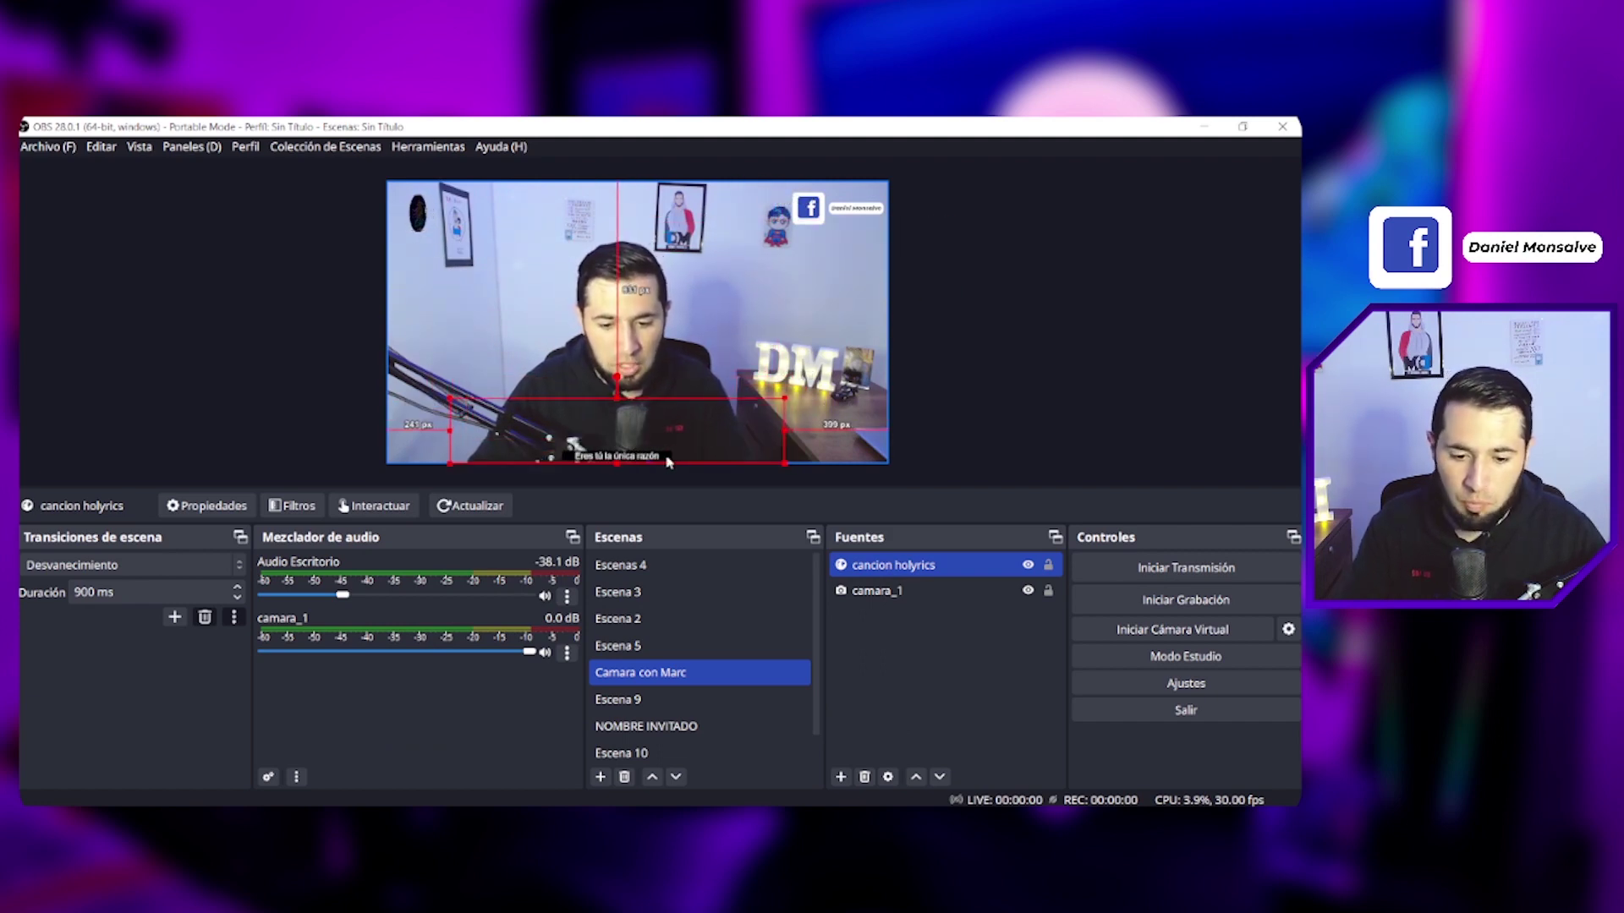
{"action": "double_click", "coordinate": [871, 575]}
{"action": "left_click_drag", "start_coordinate": [548, 512], "coordinate": [462, 513]}
{"action": "type", "text": "1920"}
{"action": "key", "text": "Return"}
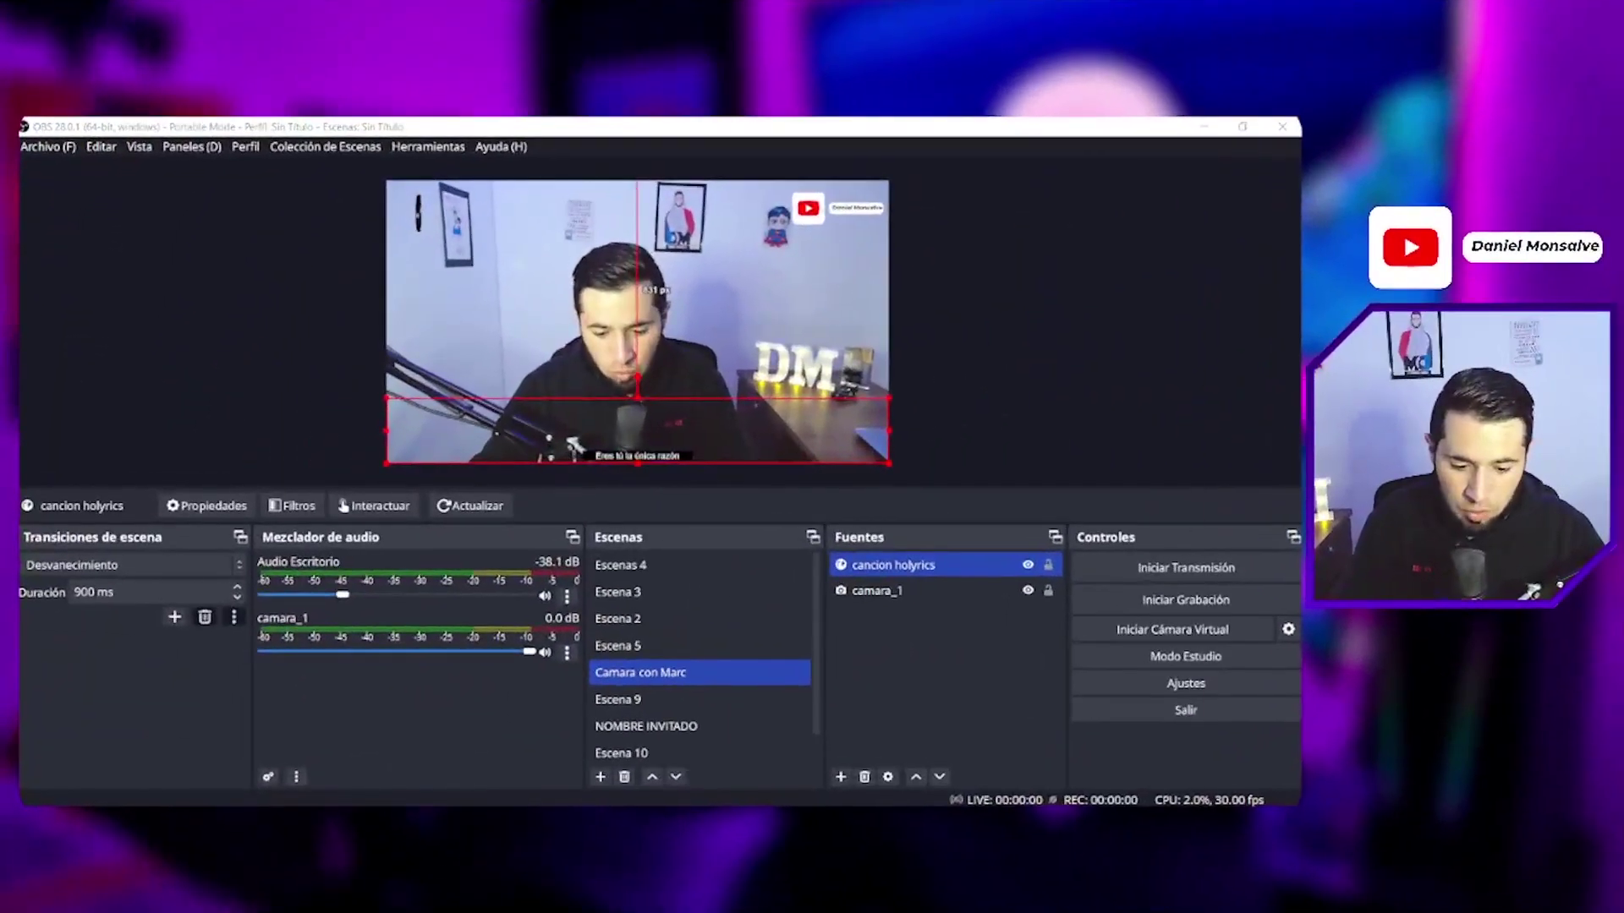
Step: Review letter-spacing, line-height and 60px font-size in the CSS notes, then copy the .text-custom span rule
{"action": "key", "text": "alt+Tab"}
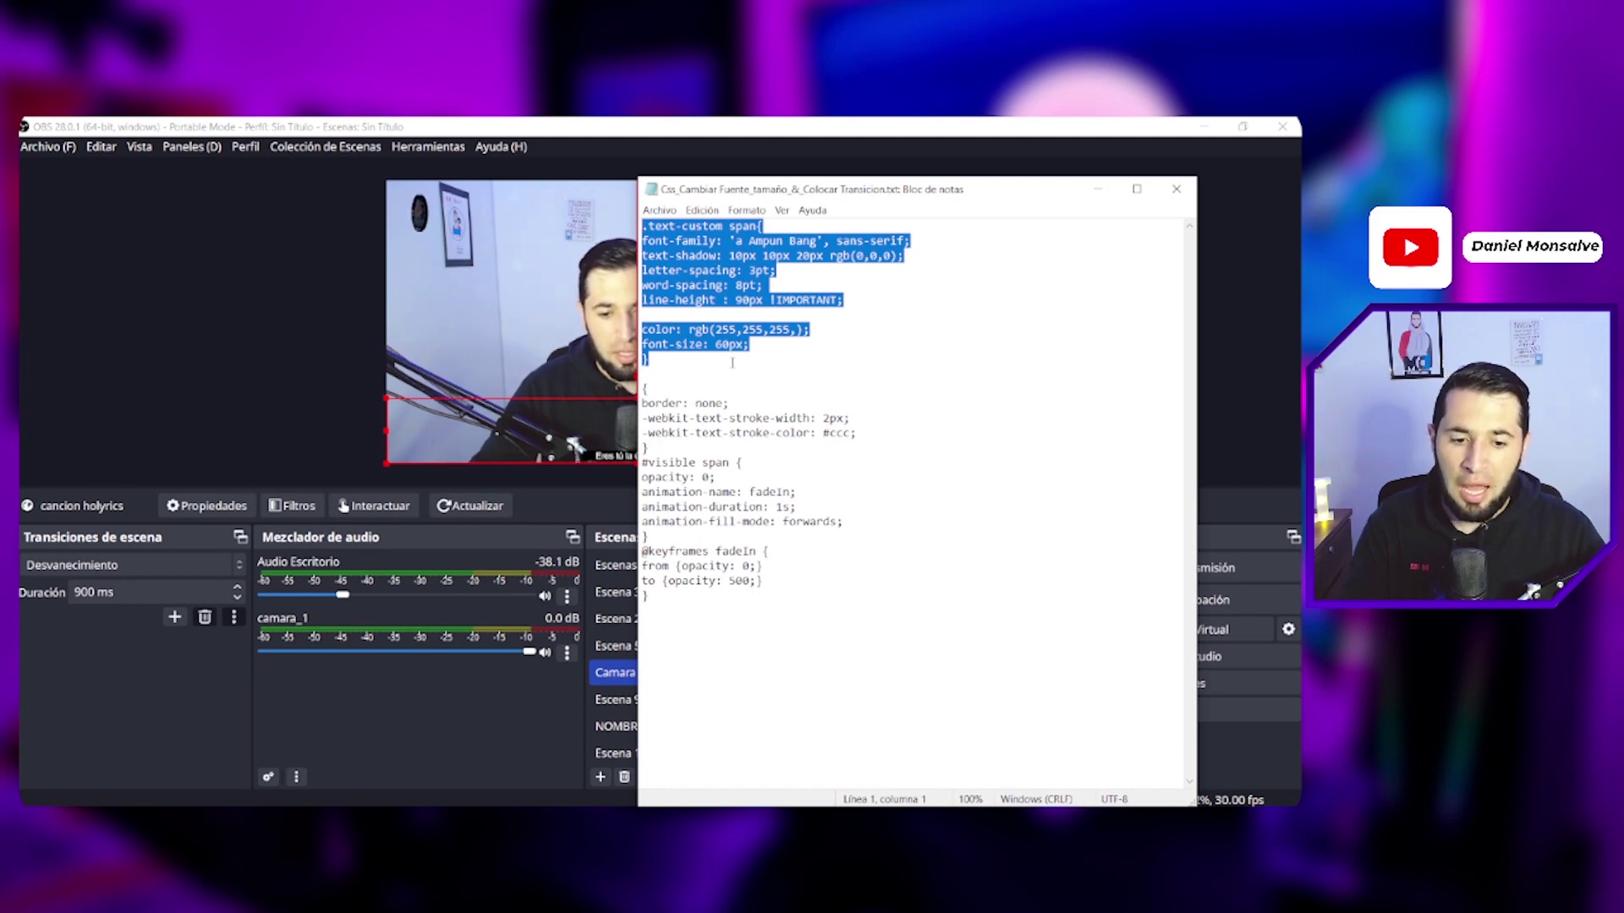
{"action": "left_click", "coordinate": [702, 255]}
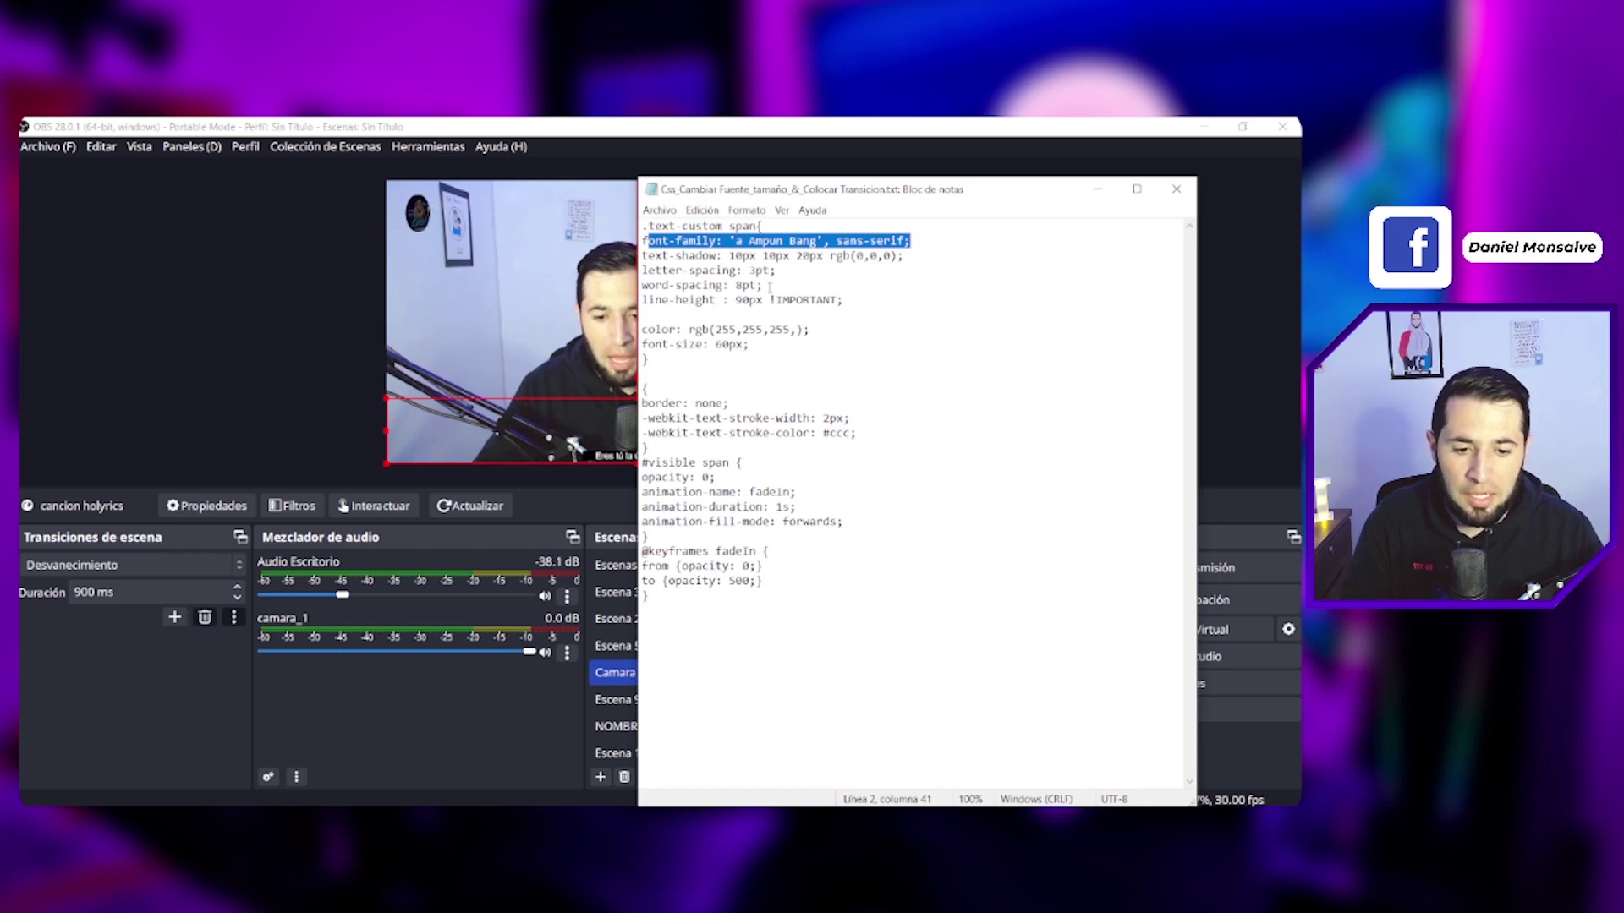
{"action": "left_click_drag", "start_coordinate": [763, 286], "coordinate": [642, 286]}
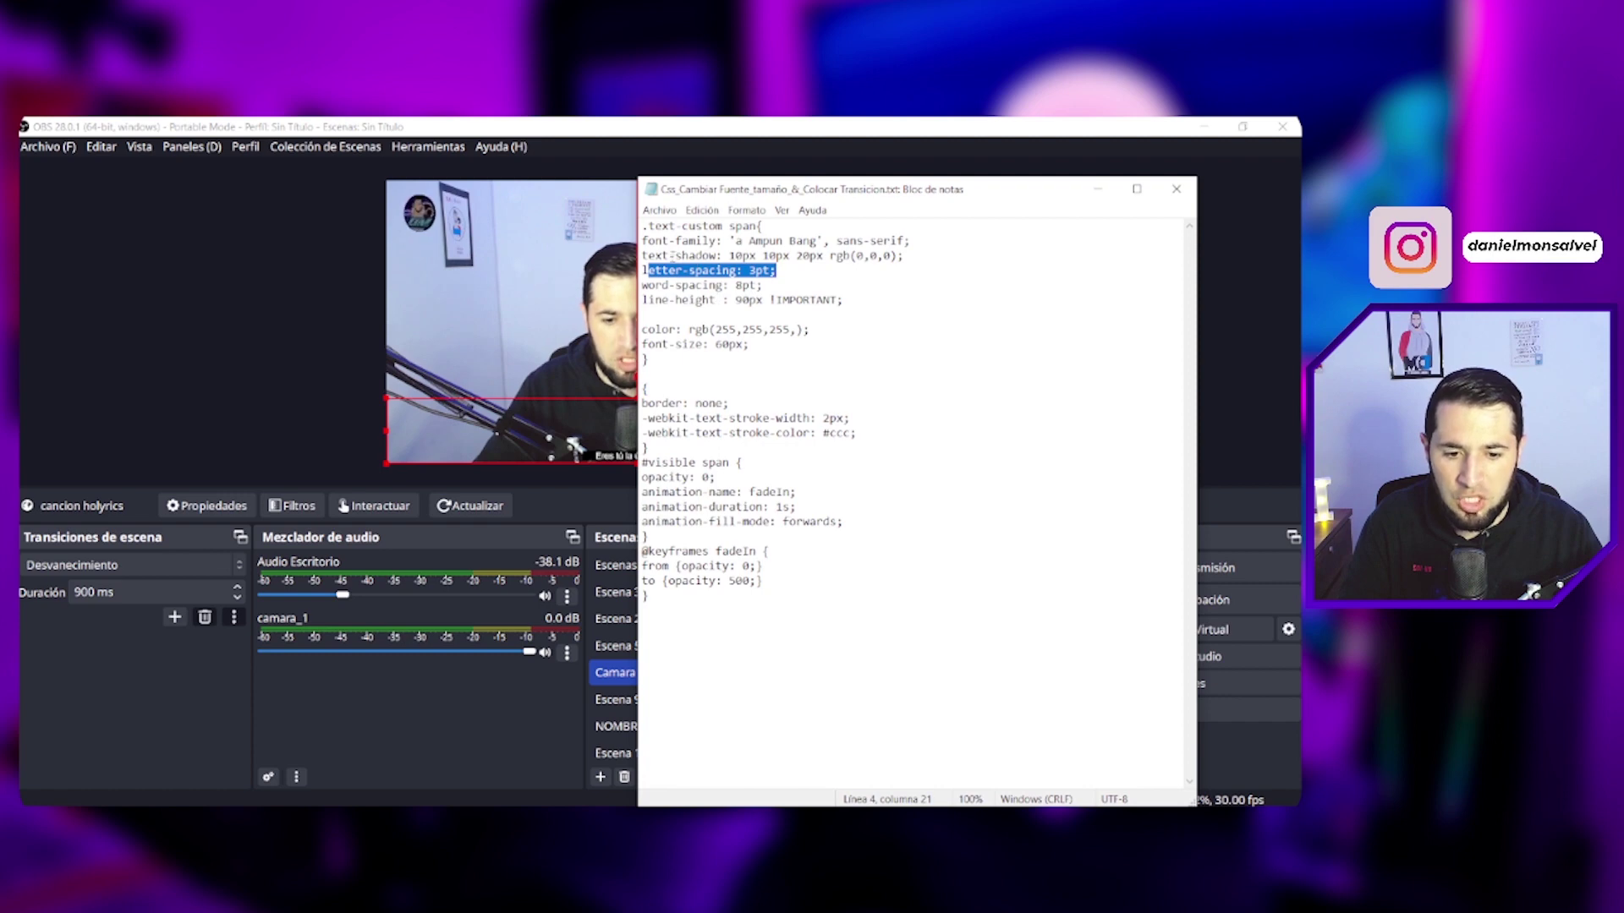
{"action": "left_click_drag", "start_coordinate": [670, 255], "coordinate": [768, 255]}
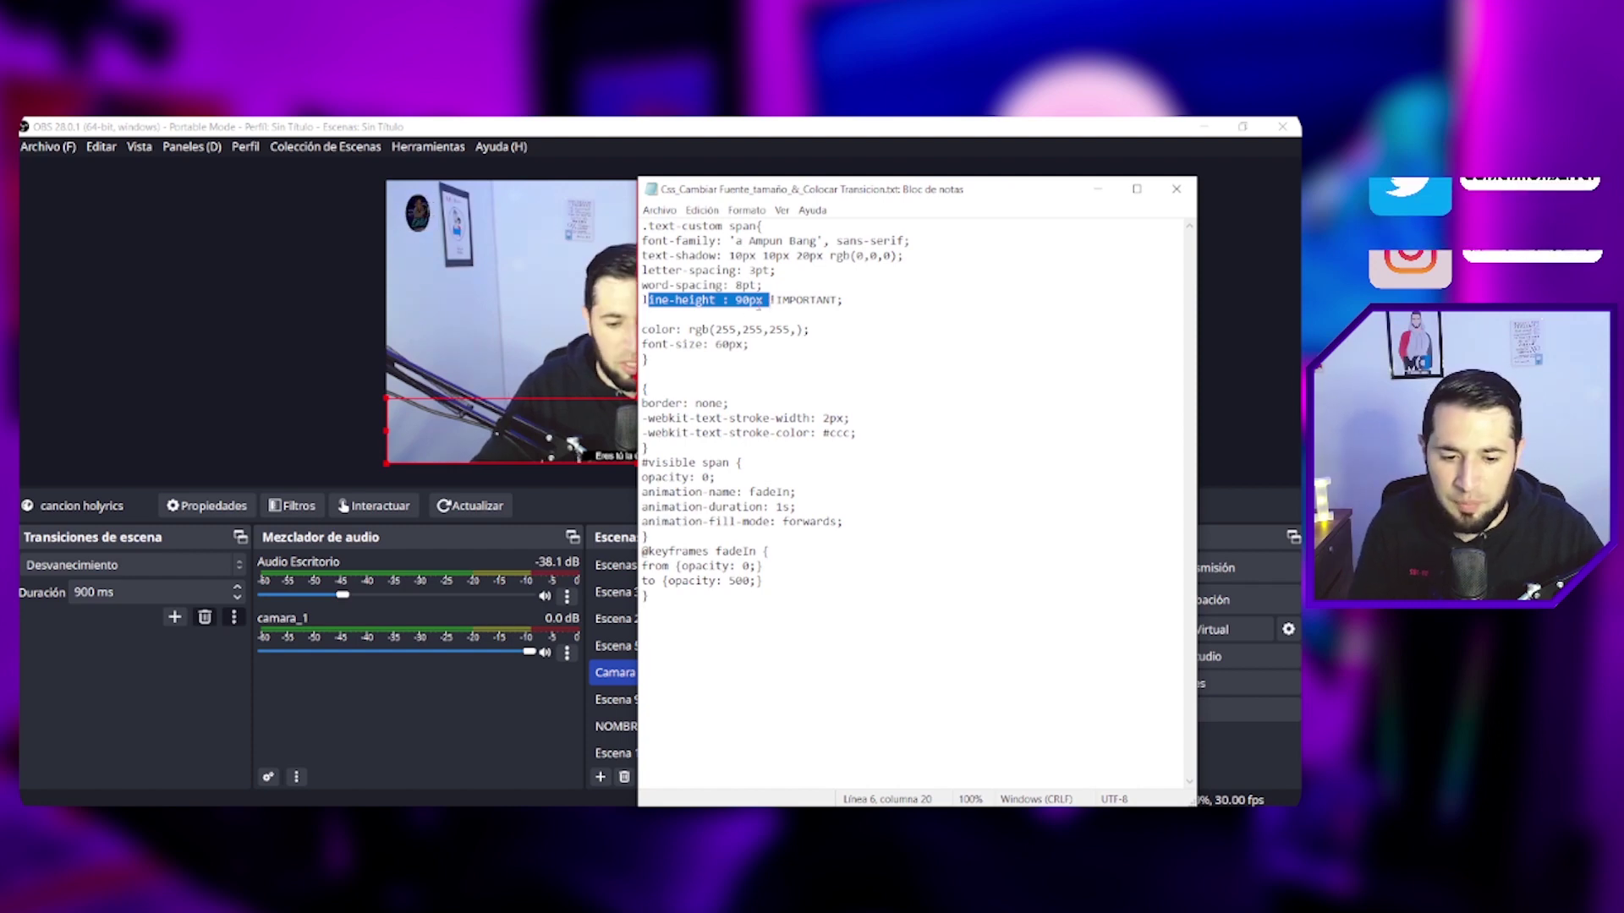
{"action": "left_click_drag", "start_coordinate": [655, 344], "coordinate": [763, 346]}
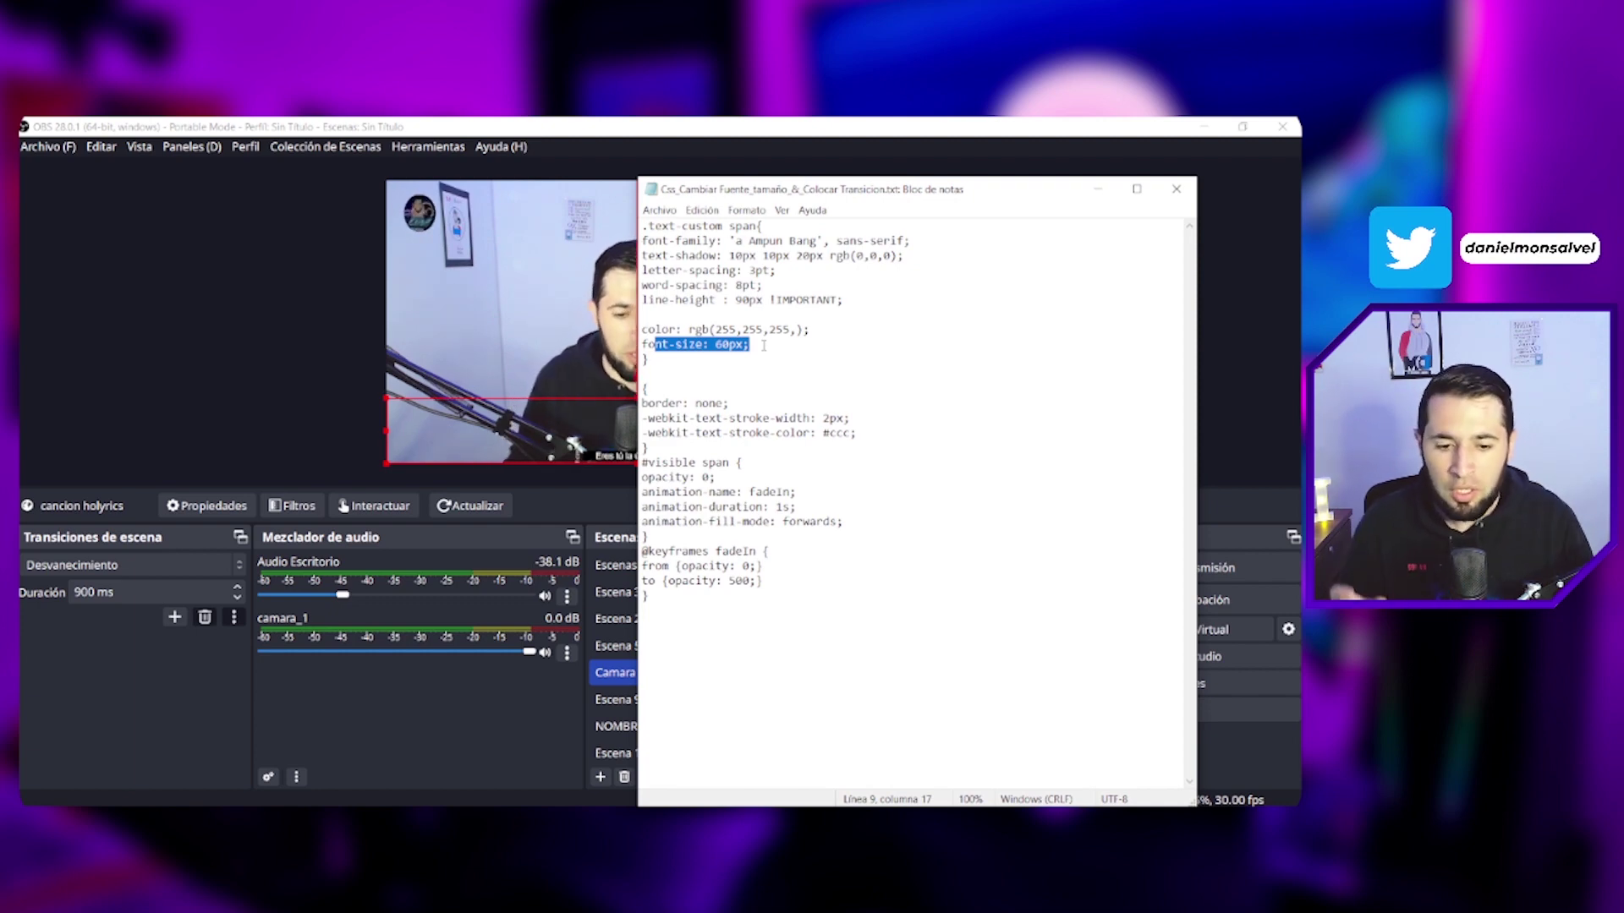
{"action": "left_click_drag", "start_coordinate": [649, 359], "coordinate": [641, 241]}
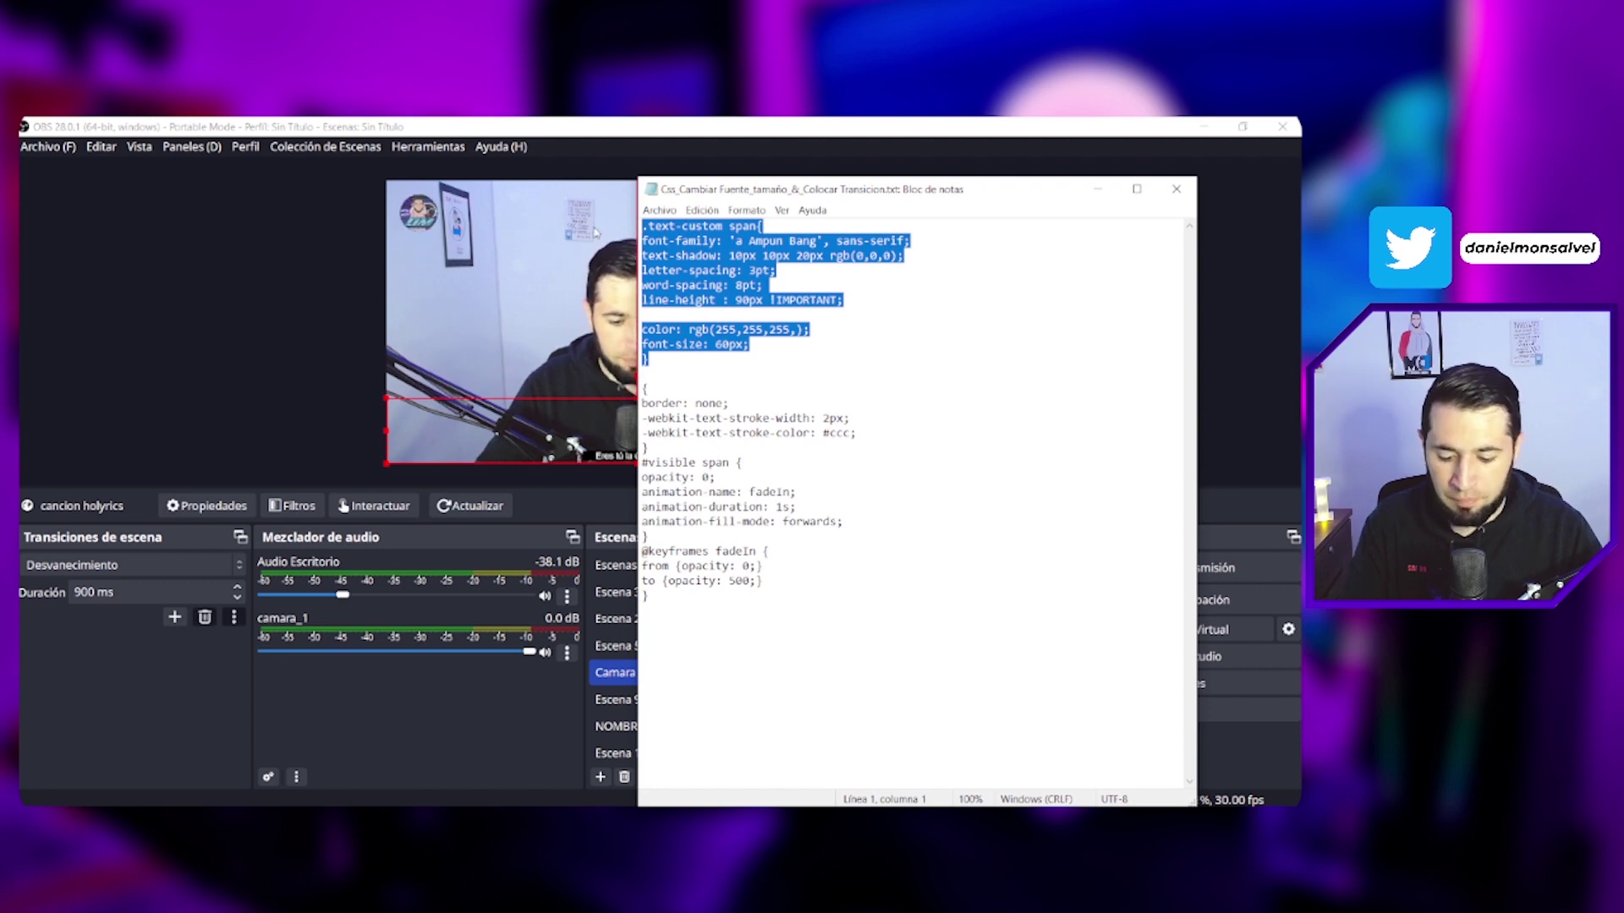
{"action": "left_click", "coordinate": [362, 374]}
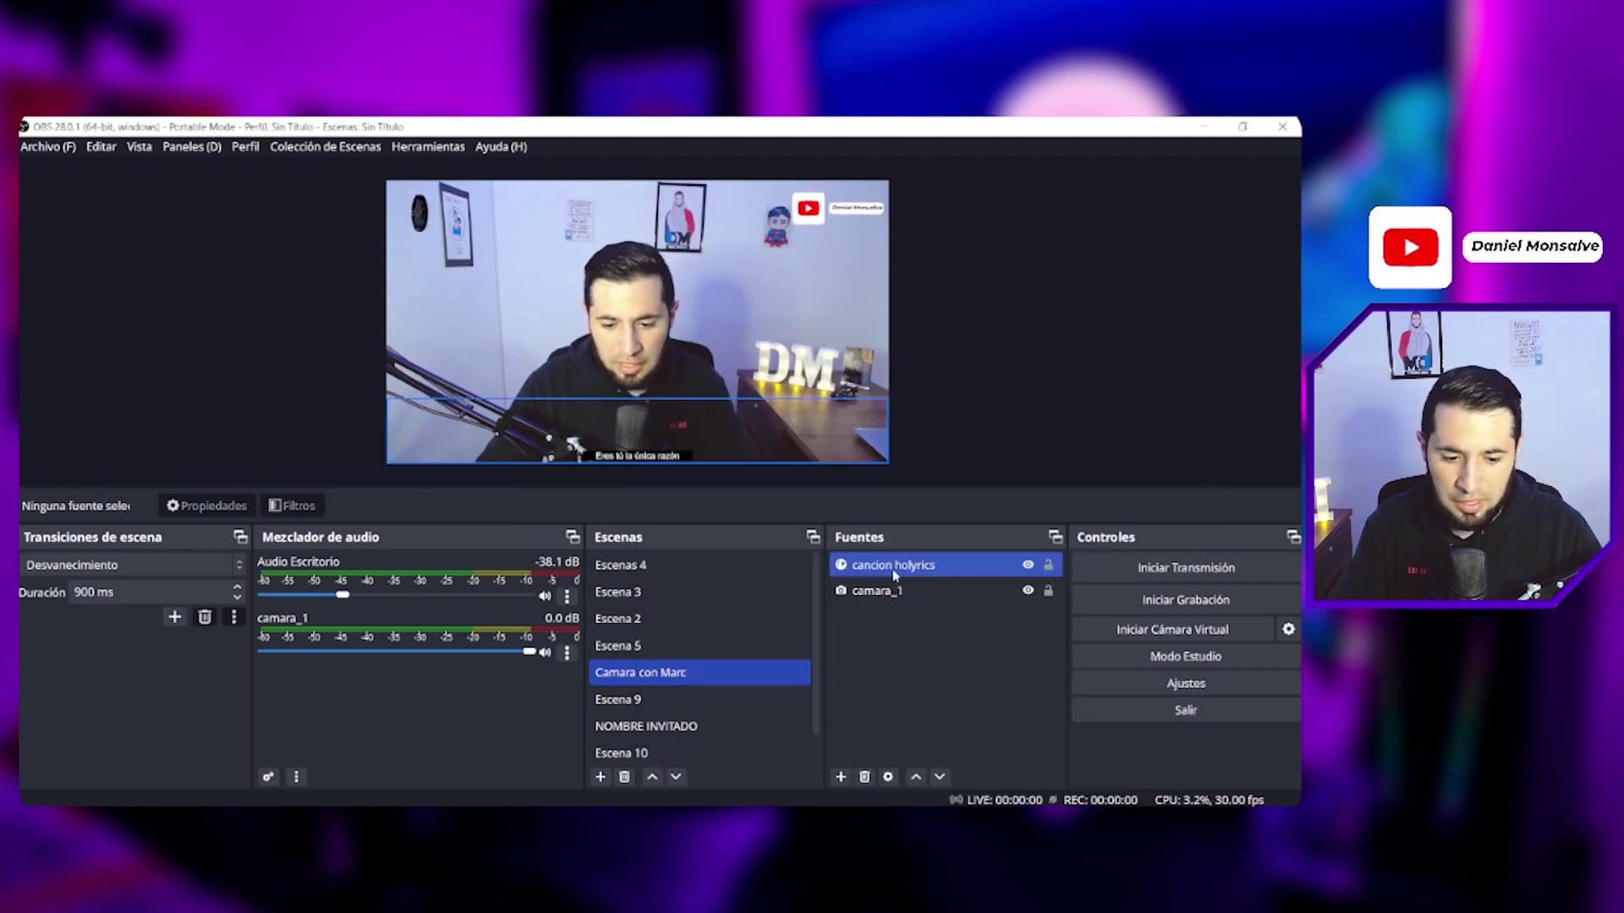
Step: Paste the .text-custom span rule into cancion holyrics' empty Custom CSS and apply it
{"action": "left_click", "coordinate": [893, 575]}
{"action": "double_click", "coordinate": [893, 575]}
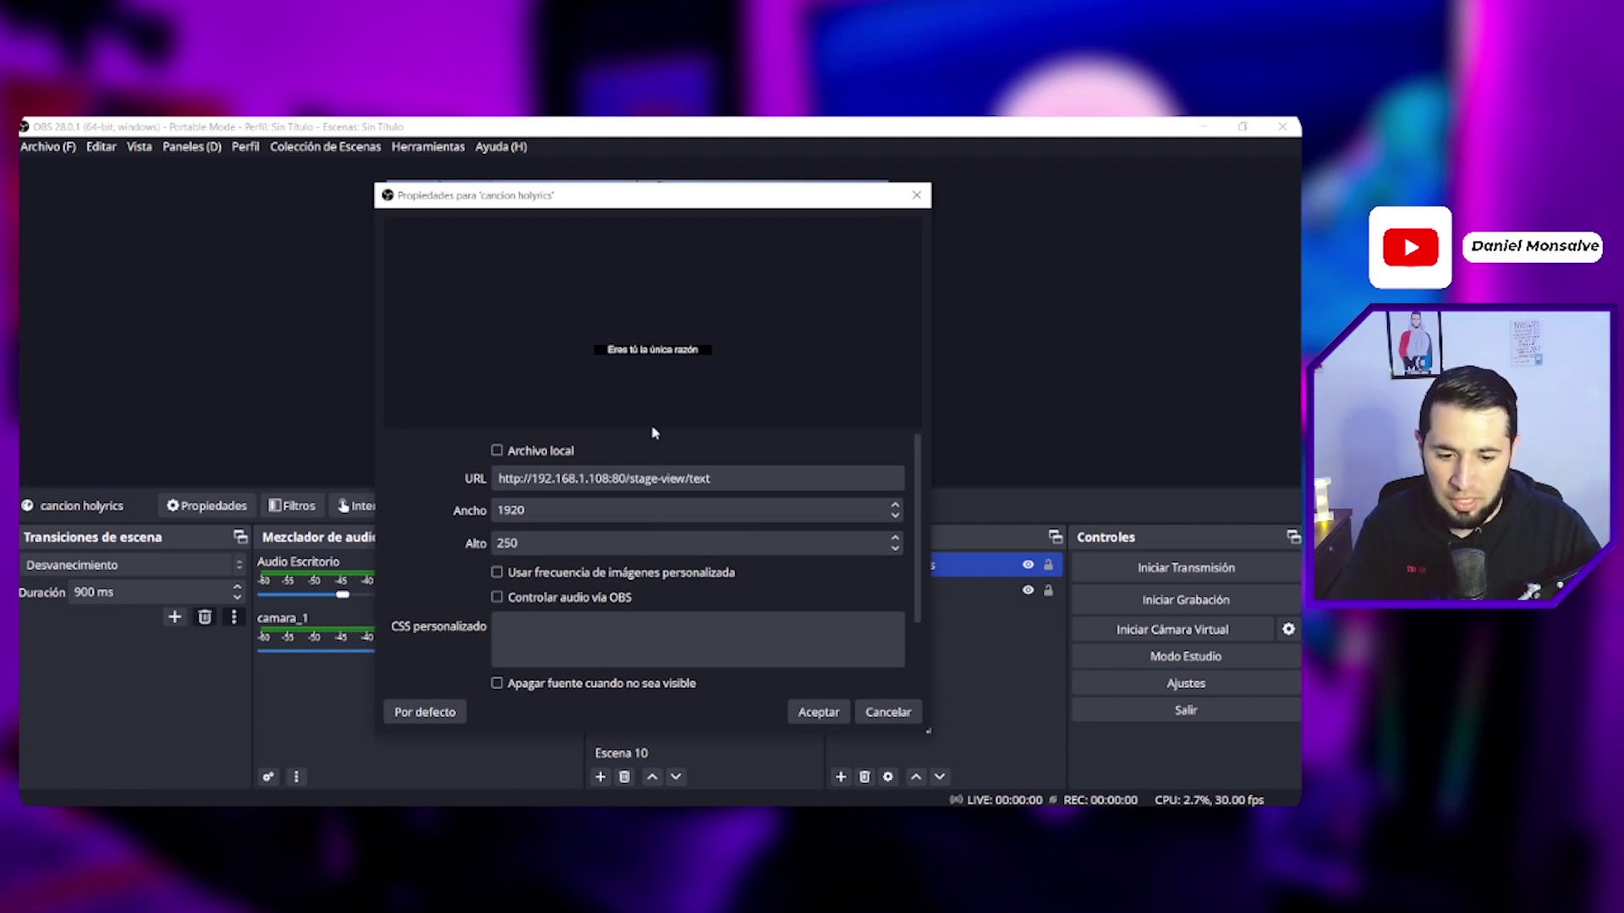
{"action": "left_click_drag", "start_coordinate": [655, 429], "coordinate": [656, 325]}
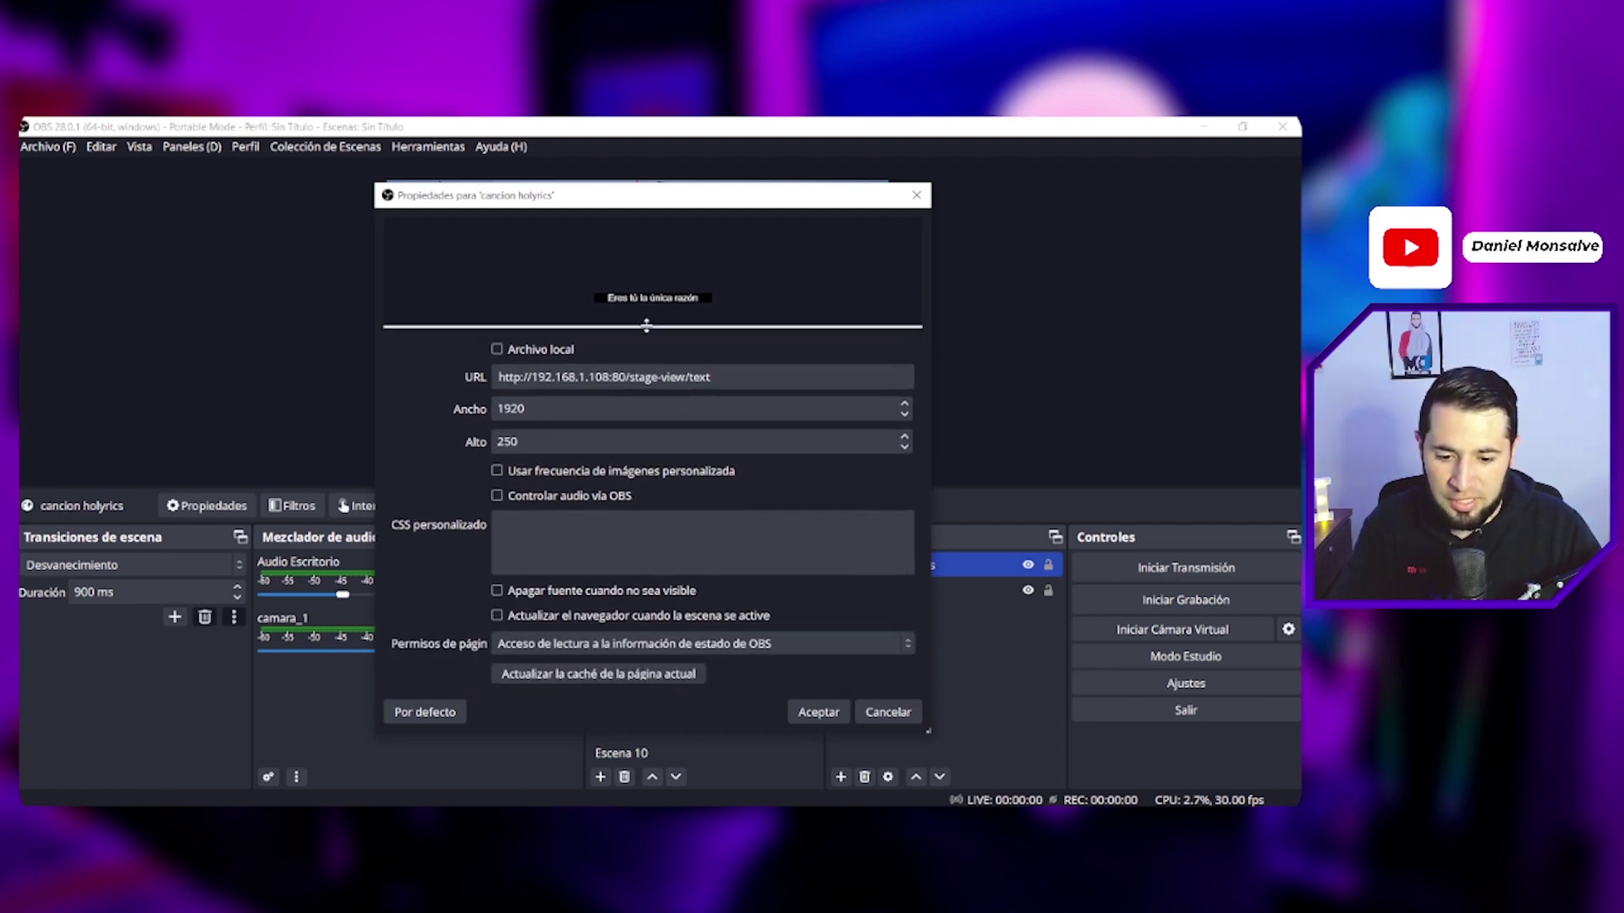
{"action": "left_click", "coordinate": [533, 563]}
{"action": "key", "text": "ctrl+v"}
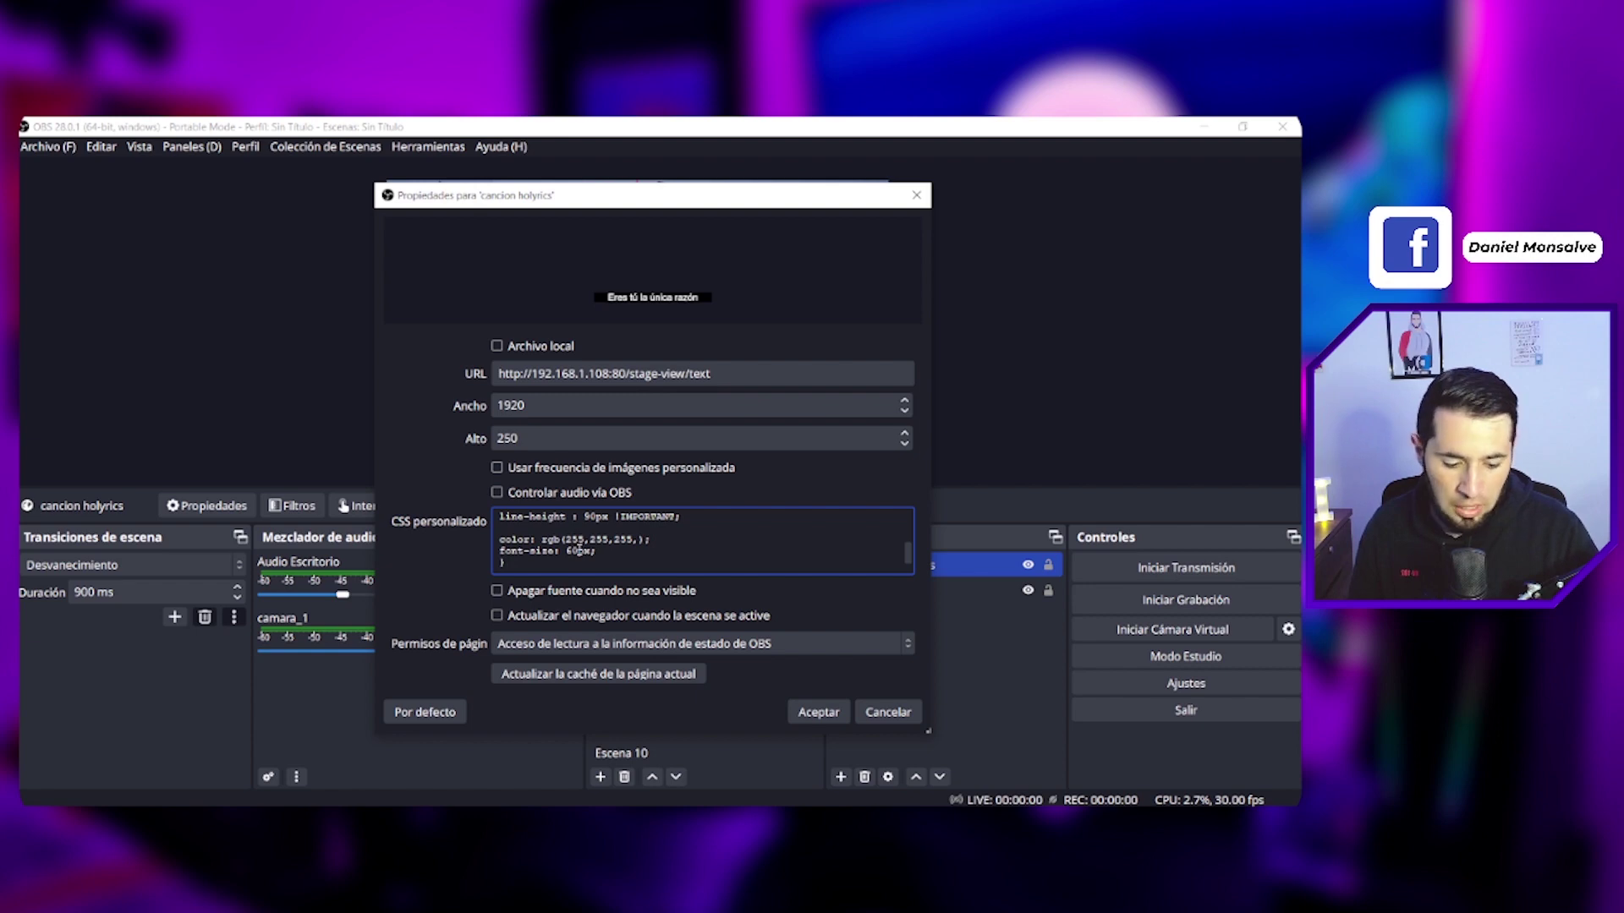
{"action": "left_click", "coordinate": [819, 712]}
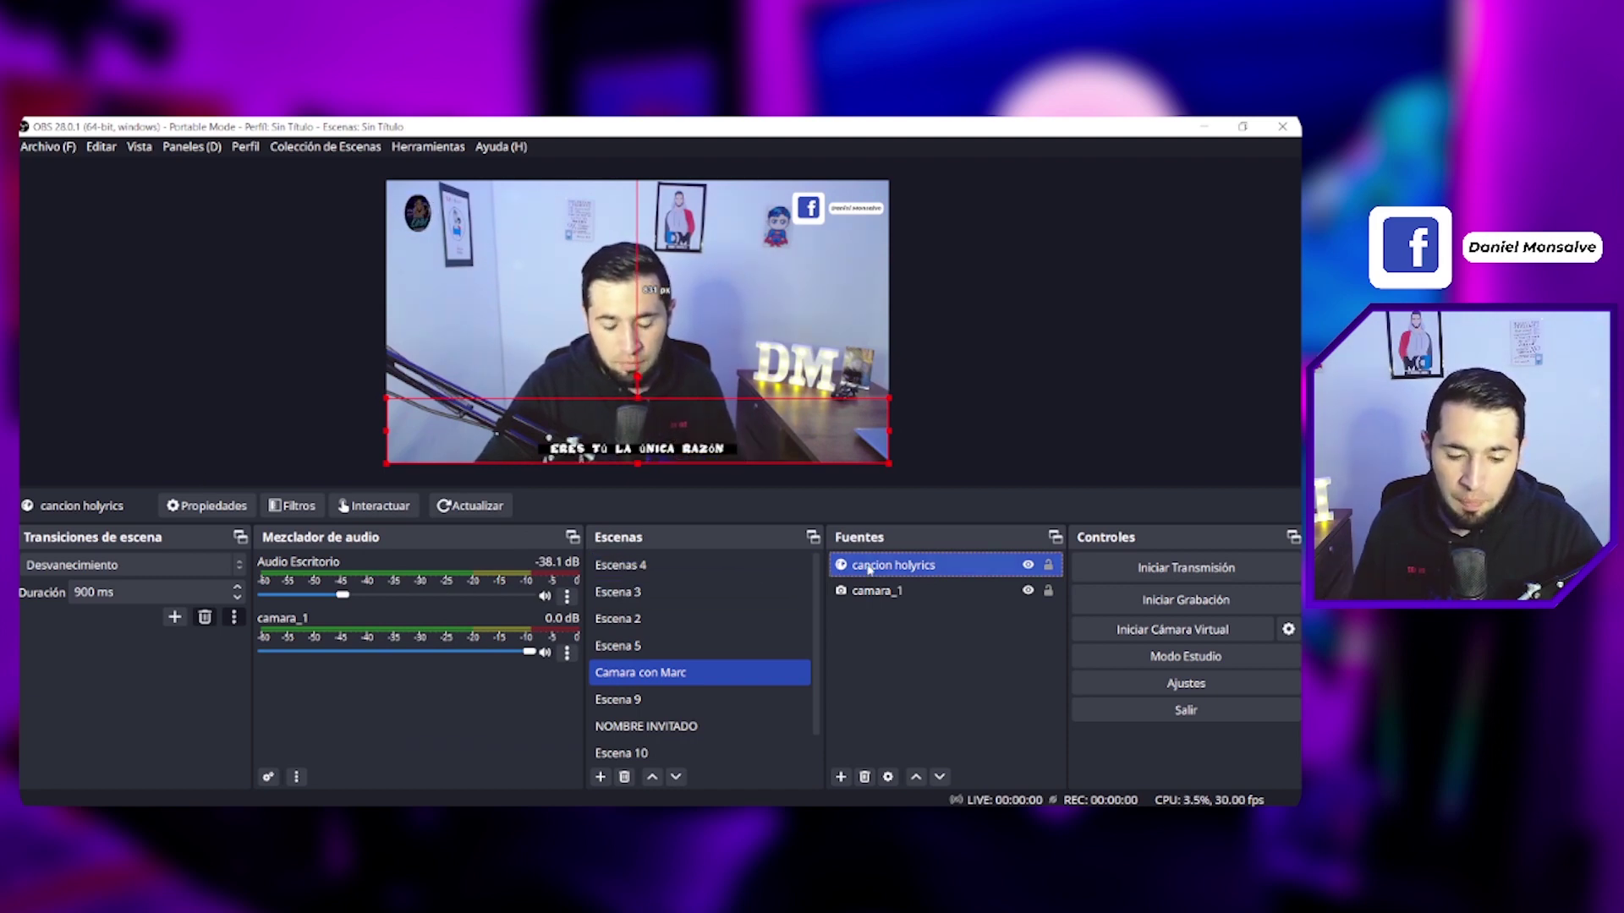
Step: Widen the lyrics source and set its CSS font-family to 'impact'
{"action": "mouse_move", "coordinate": [888, 398]}
{"action": "left_mouse_down"}
{"action": "mouse_move", "coordinate": [949, 366]}
{"action": "mouse_move", "coordinate": [1003, 372]}
{"action": "mouse_move", "coordinate": [866, 408]}
{"action": "left_mouse_up"}
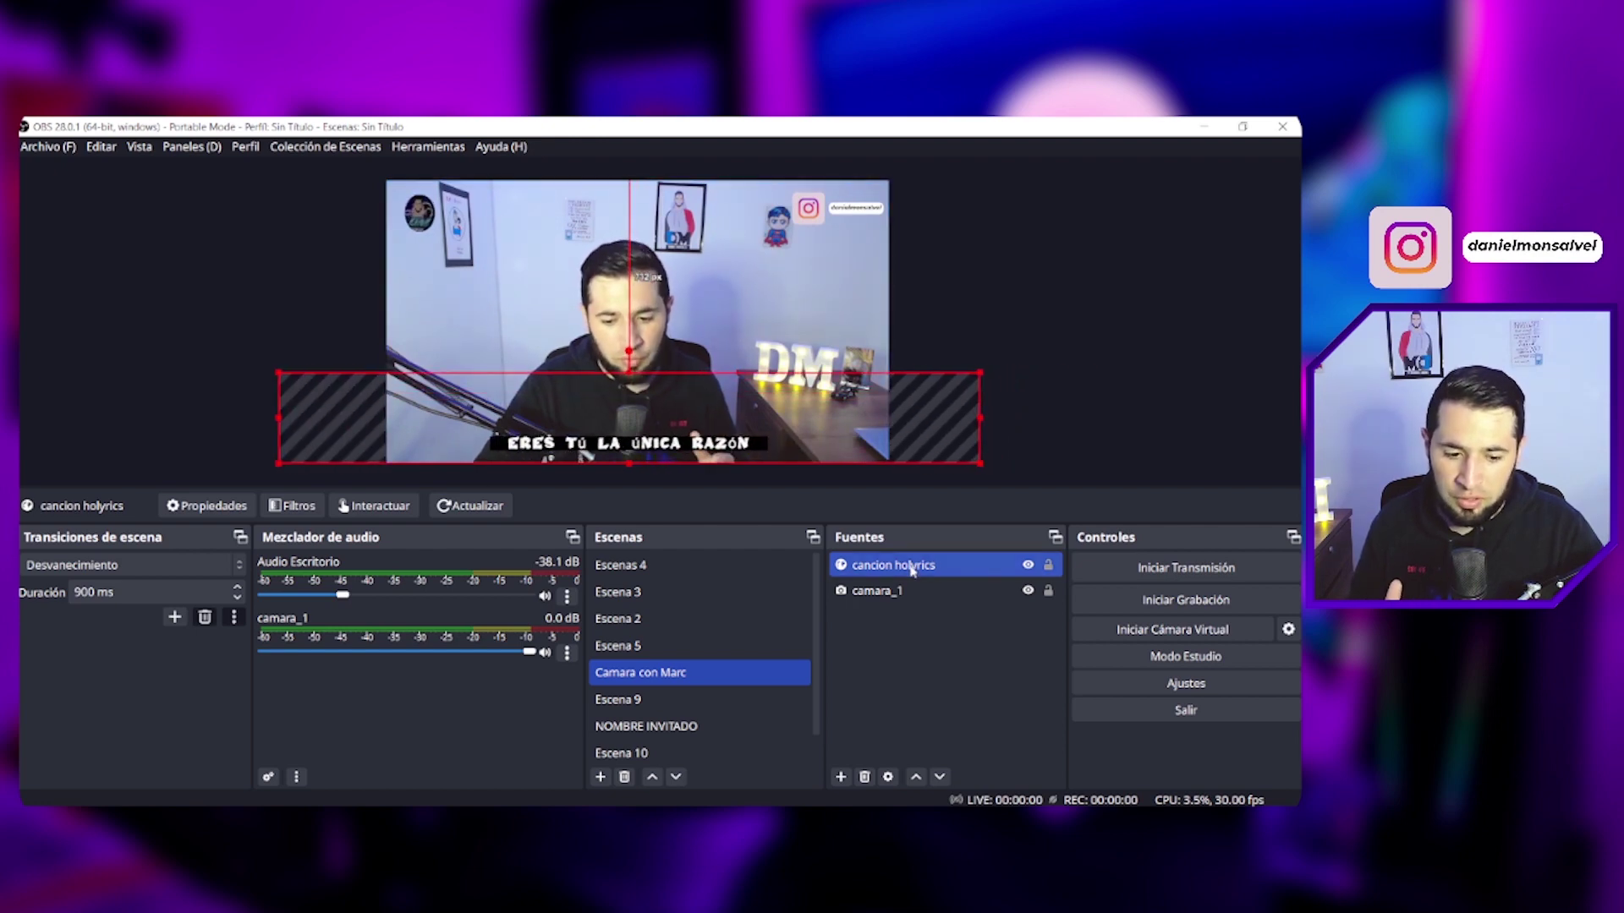
{"action": "double_click", "coordinate": [912, 569]}
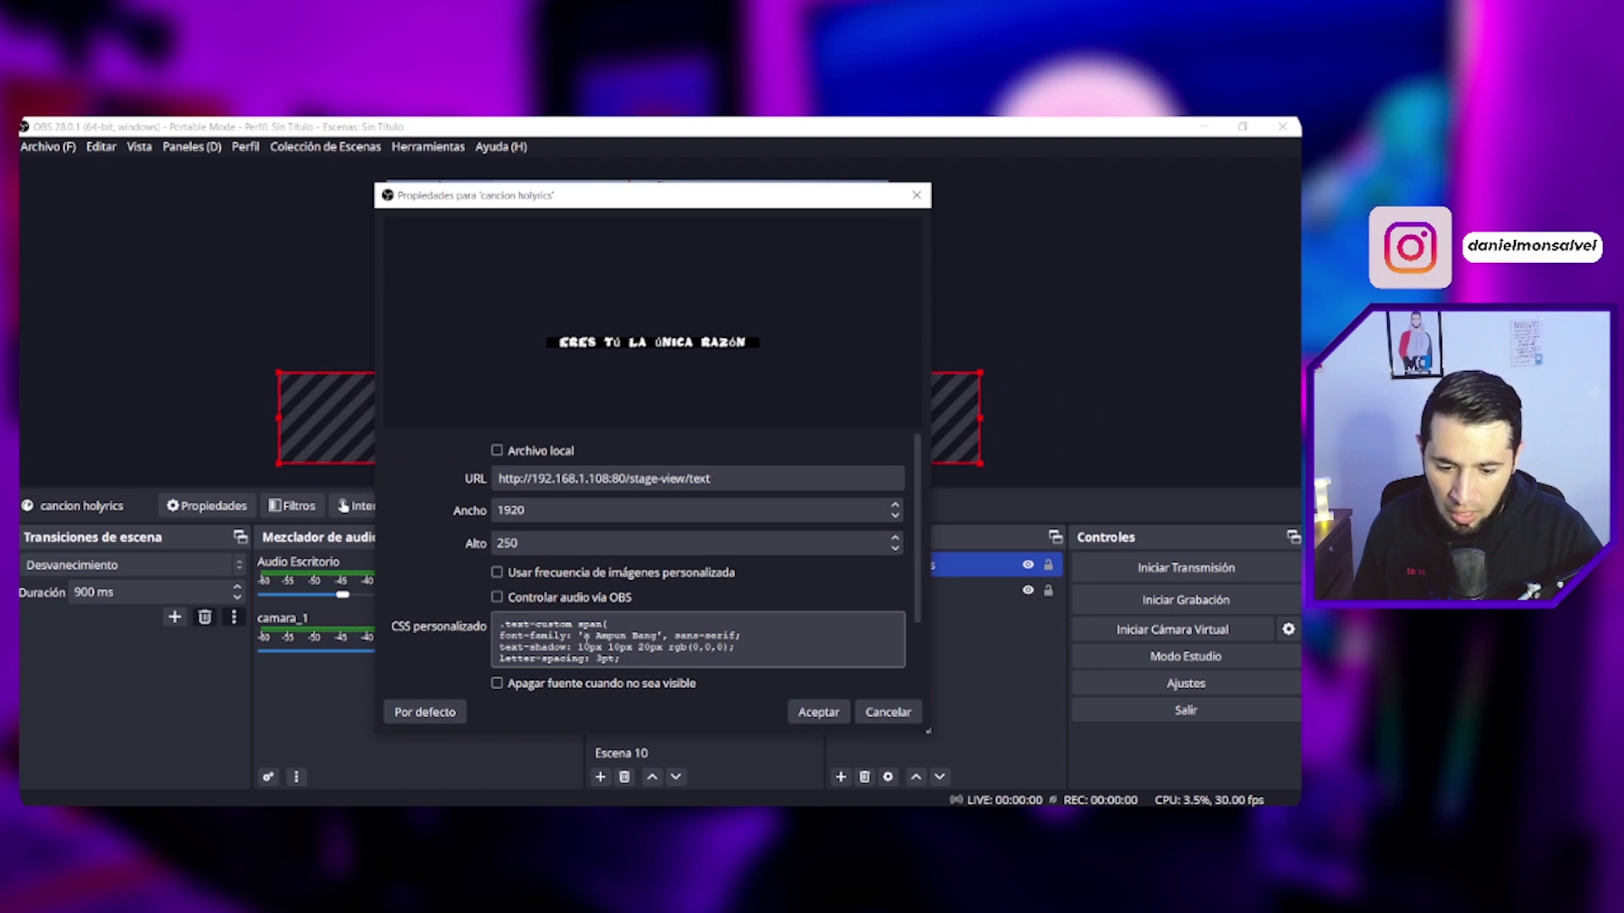
{"action": "left_click", "coordinate": [586, 636]}
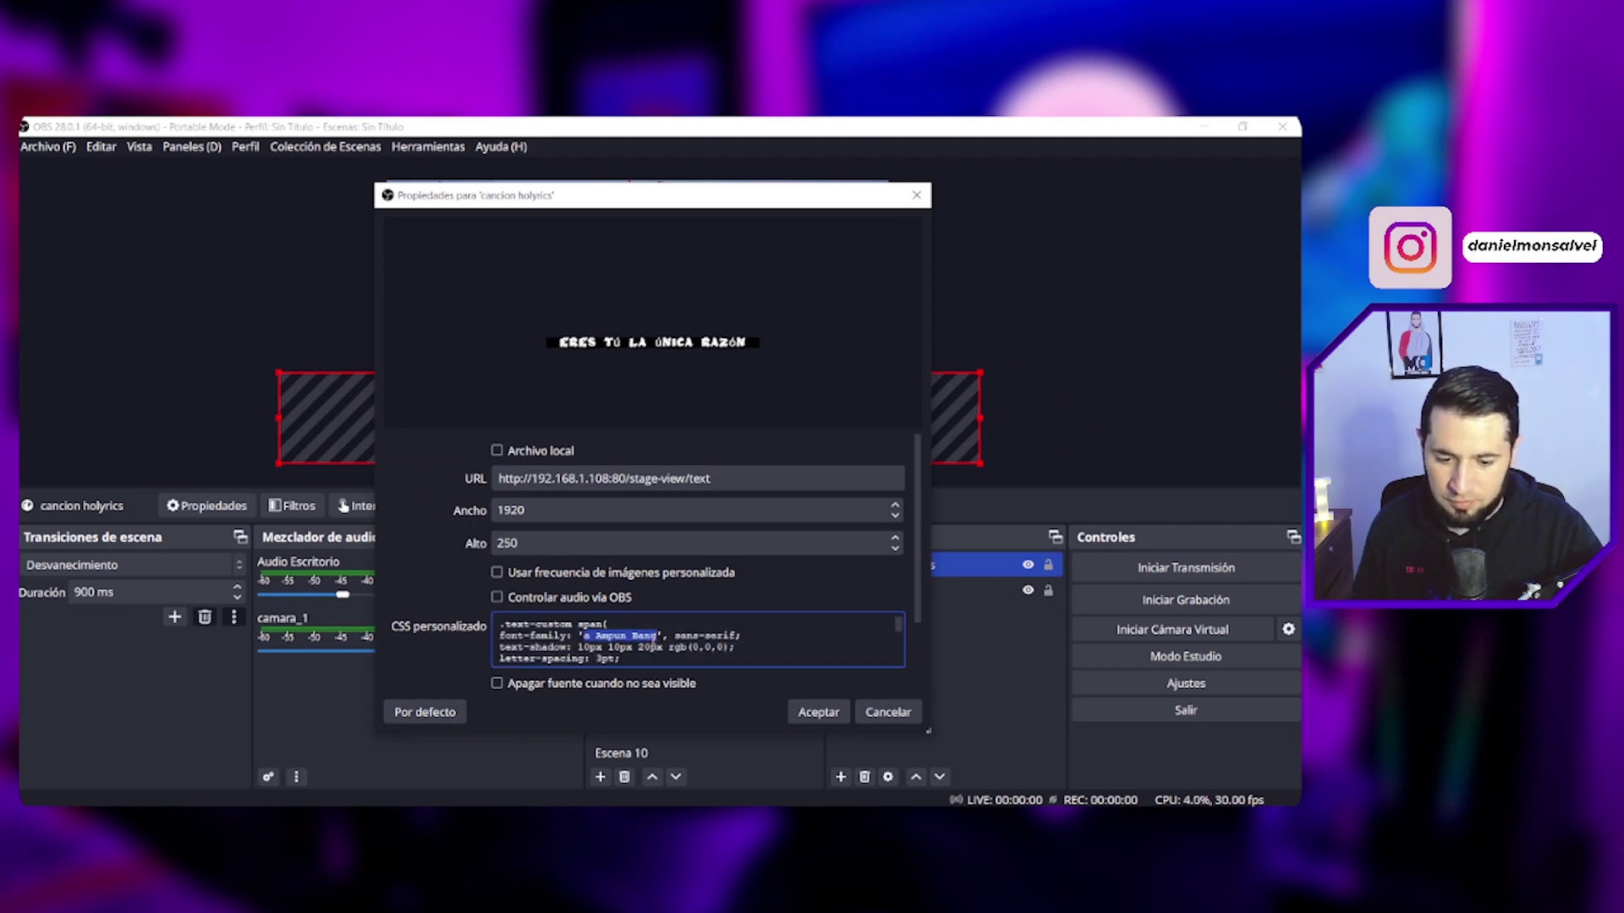
{"action": "type", "text": "imp"}
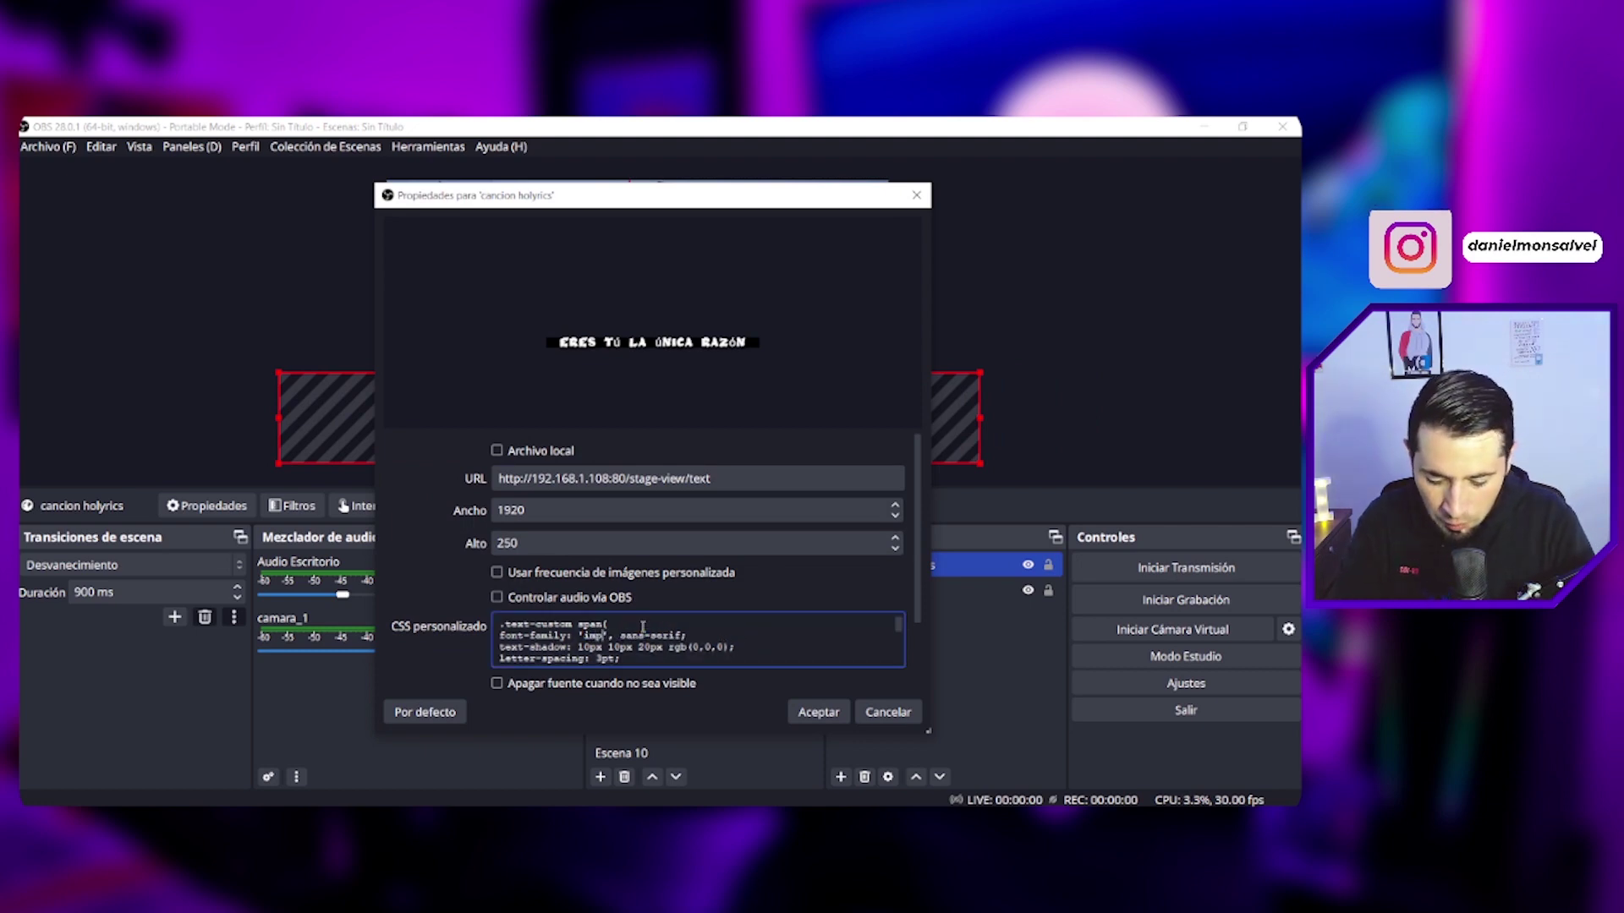
{"action": "type", "text": "act"}
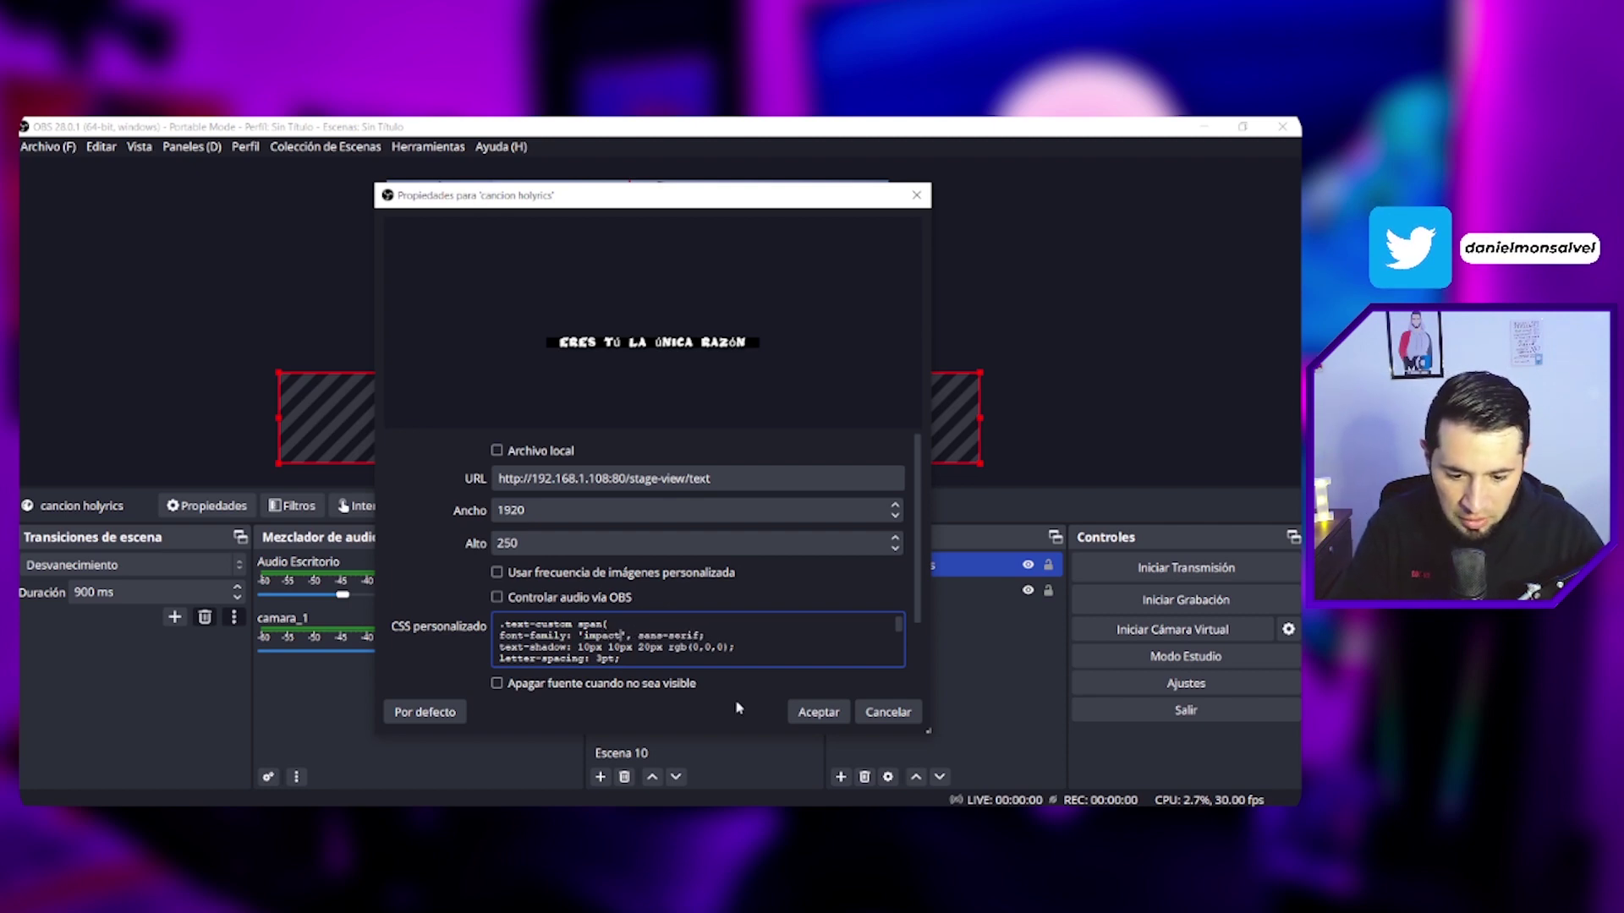
{"action": "left_click", "coordinate": [799, 710]}
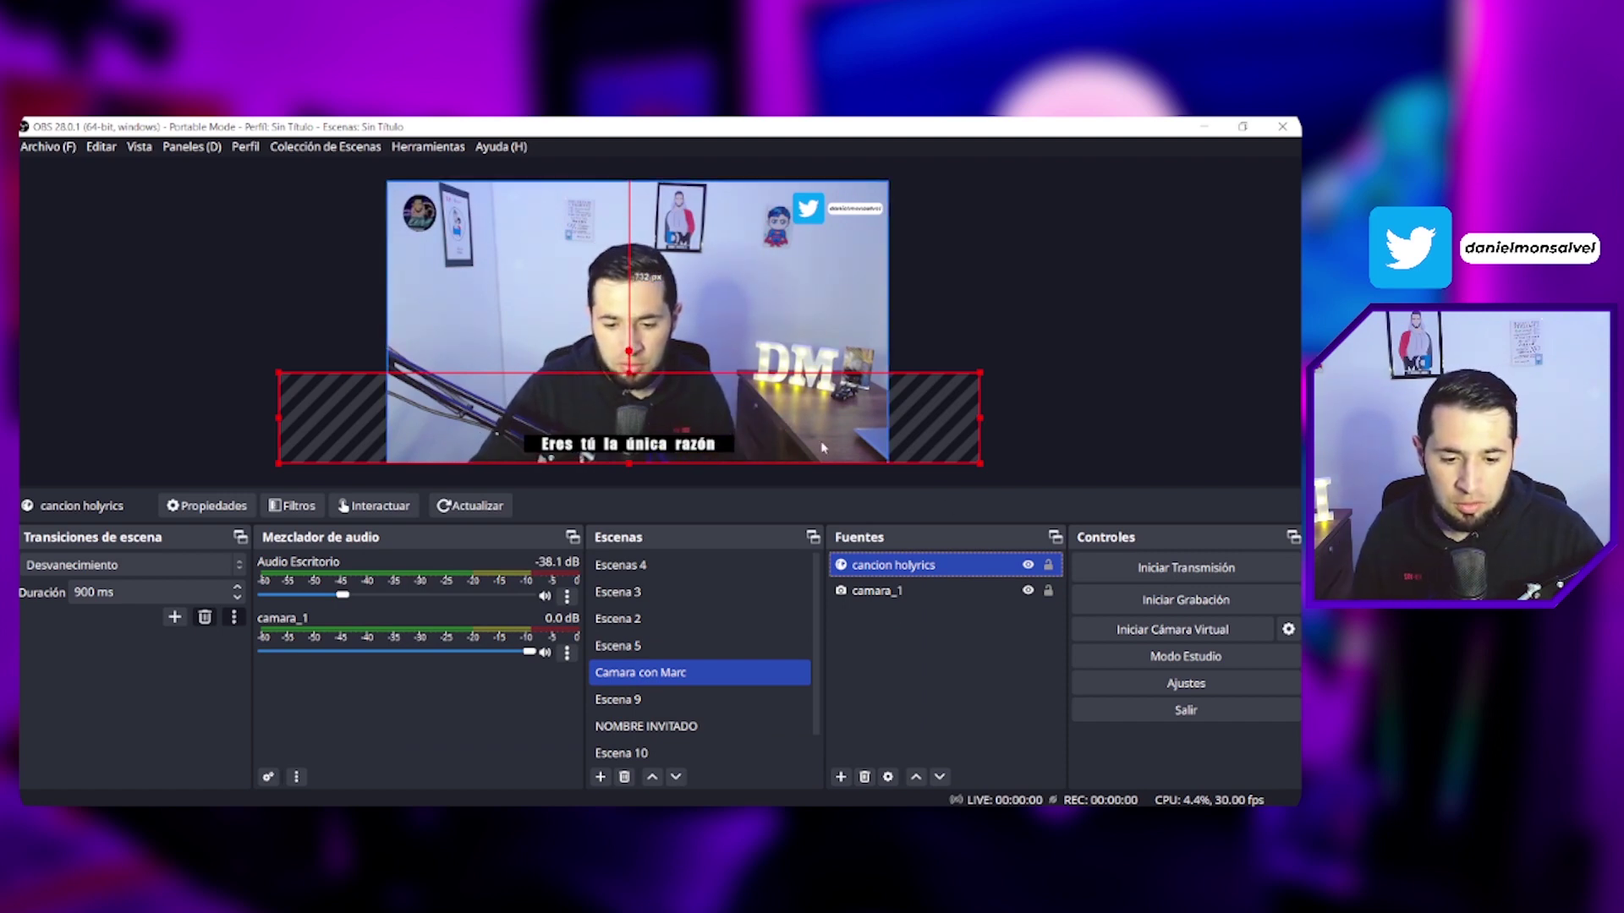
Step: Increase the lyric font-size in the custom CSS and apply it
{"action": "double_click", "coordinate": [949, 572]}
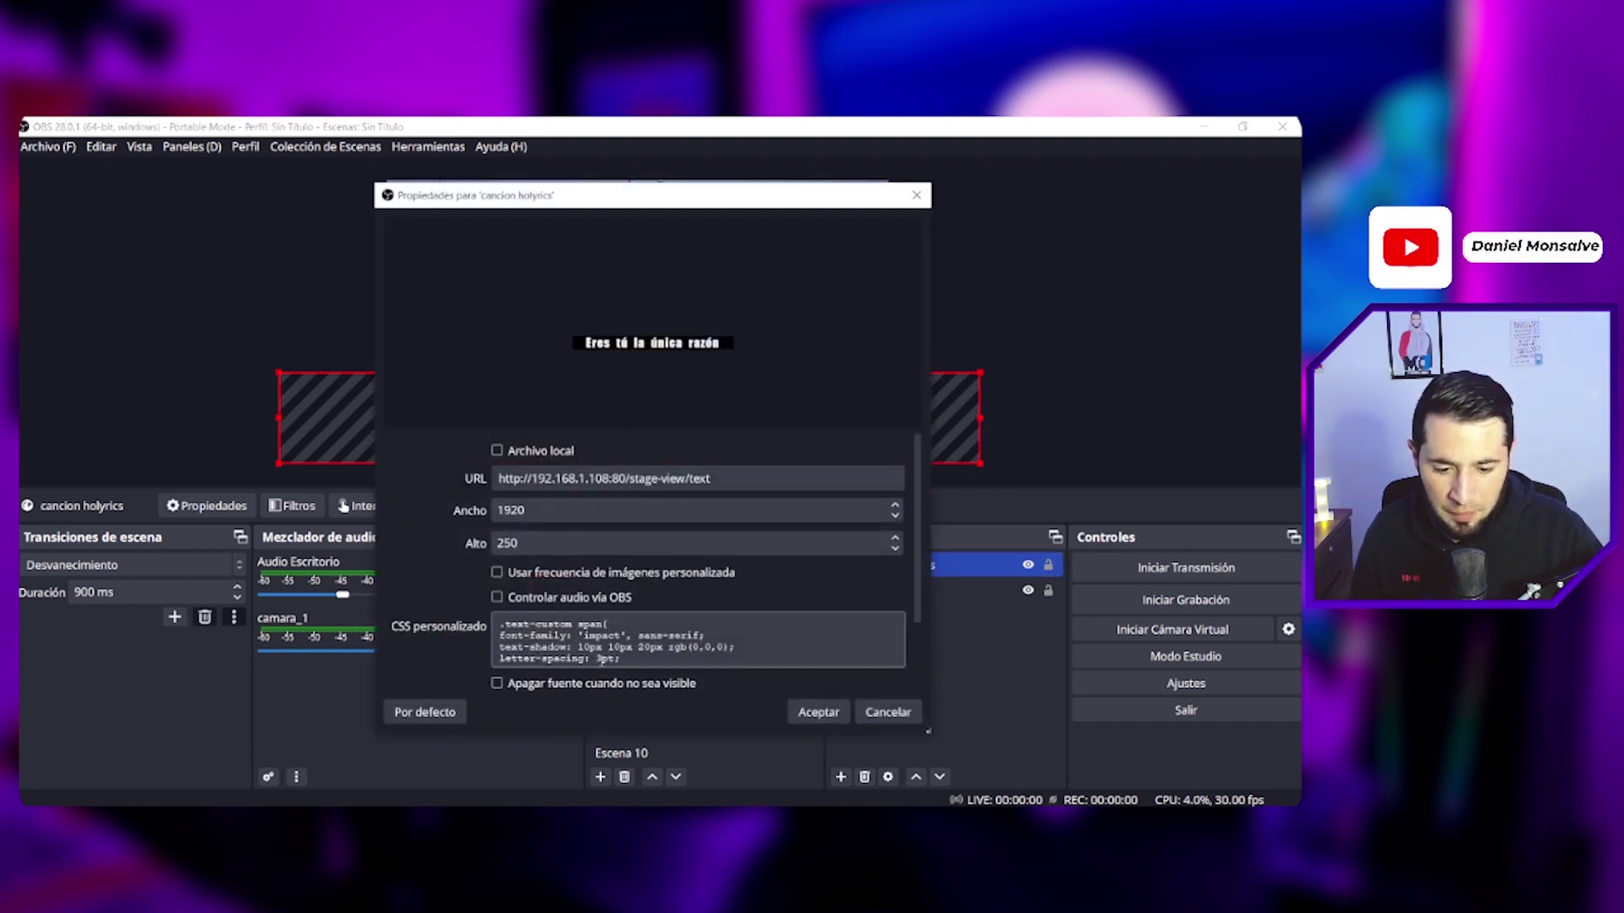
{"action": "left_click", "coordinate": [575, 645]}
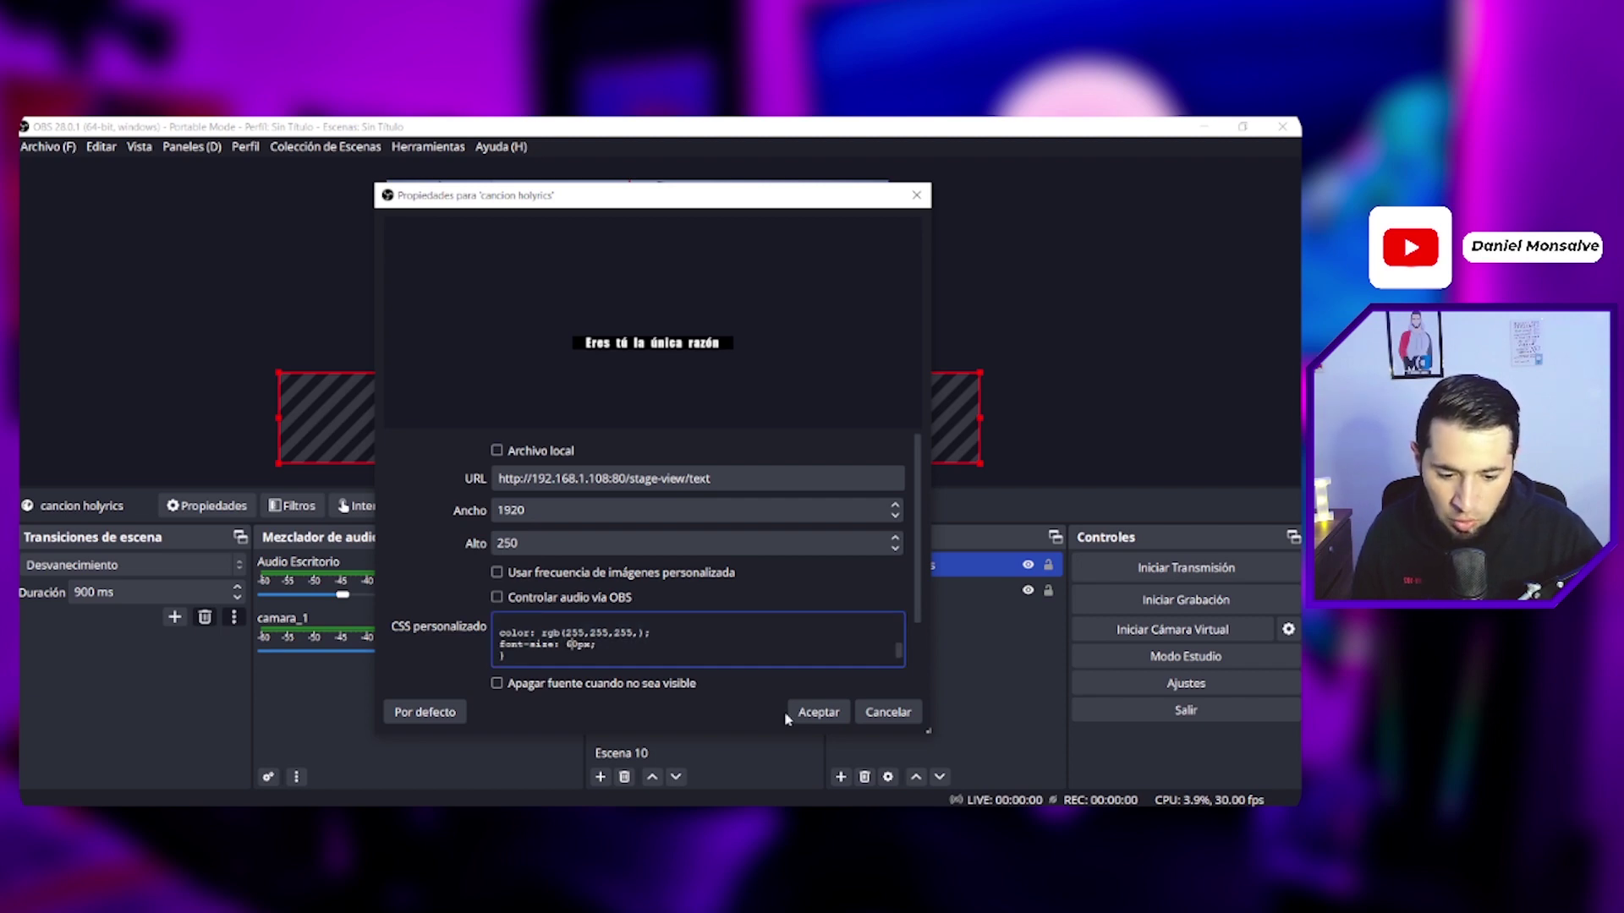
{"action": "left_click", "coordinate": [817, 712]}
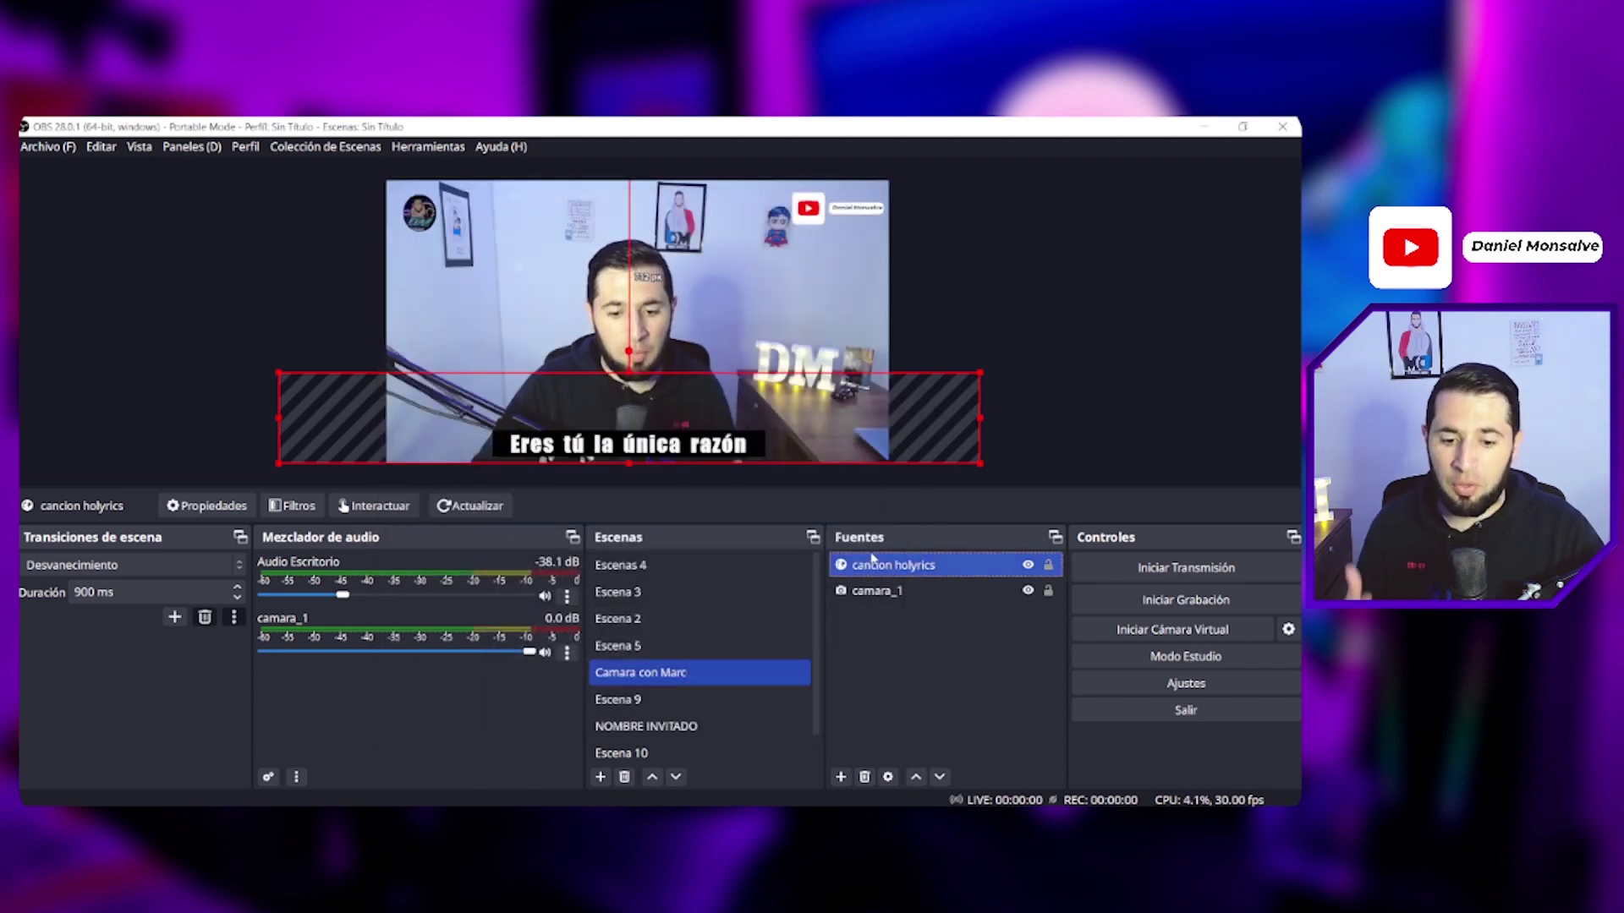
Step: Narrow the lyrics box over the camera and show 'Te Alabaré' from Holyrics
{"action": "left_click_drag", "start_coordinate": [970, 458], "coordinate": [937, 463]}
{"action": "left_click_drag", "start_coordinate": [393, 431], "coordinate": [390, 431]}
{"action": "left_click_drag", "start_coordinate": [934, 464], "coordinate": [926, 463]}
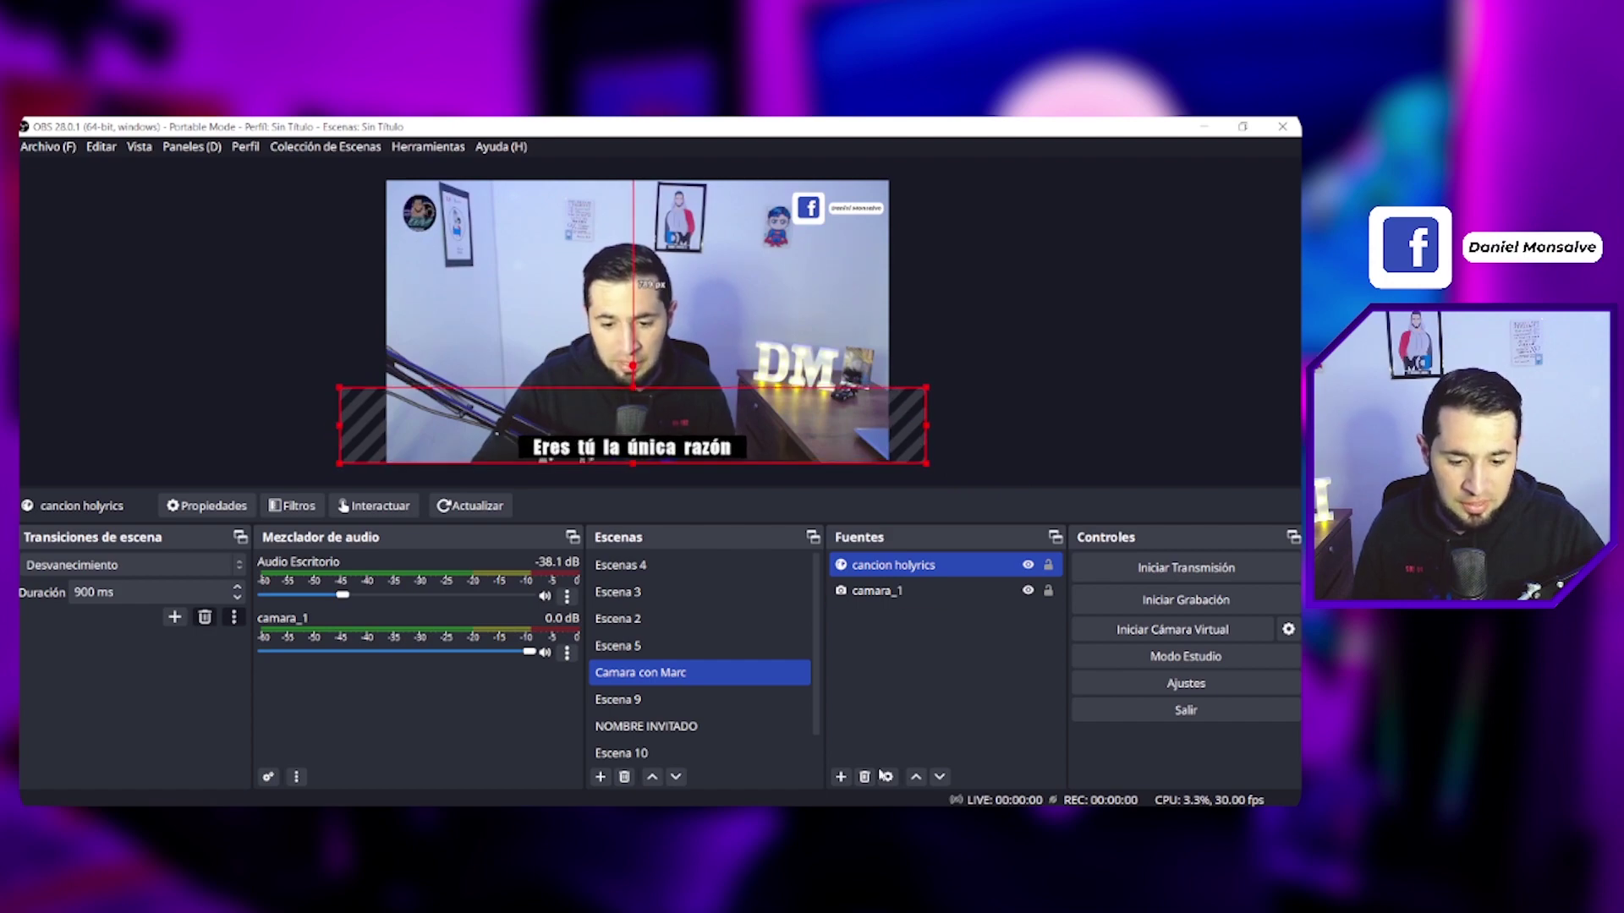
{"action": "key", "text": "alt+Tab"}
{"action": "left_click_drag", "start_coordinate": [676, 124], "coordinate": [19, 126]}
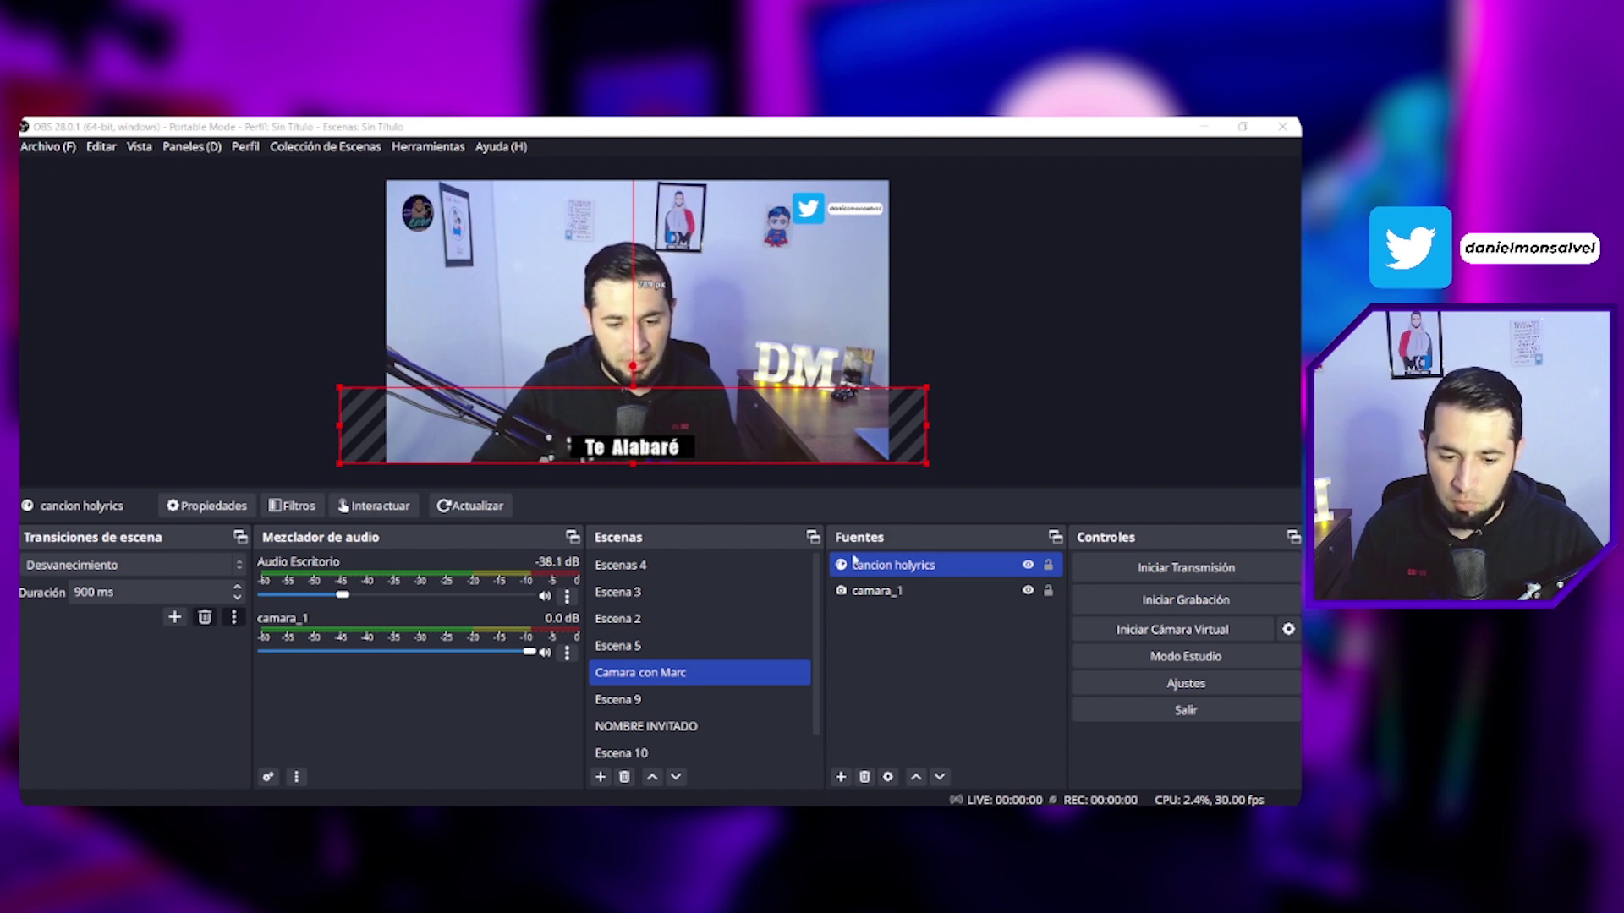
Step: Change the lyrics' Custom CSS font-family from impact to 'hff beer' and apply it
{"action": "double_click", "coordinate": [930, 565]}
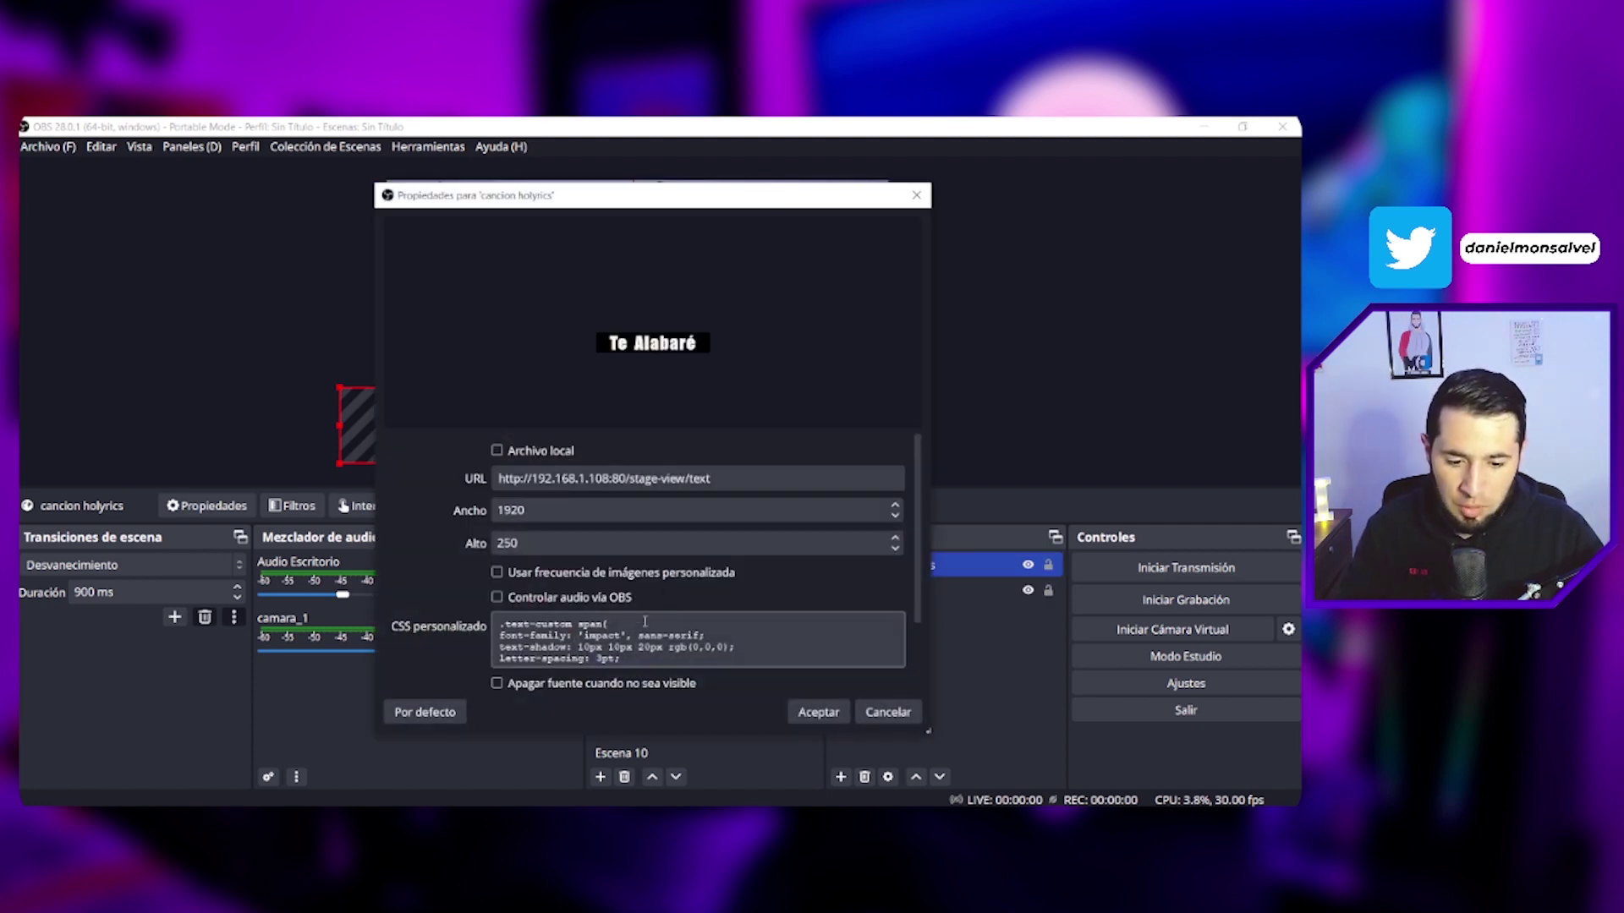
{"action": "double_click", "coordinate": [602, 636]}
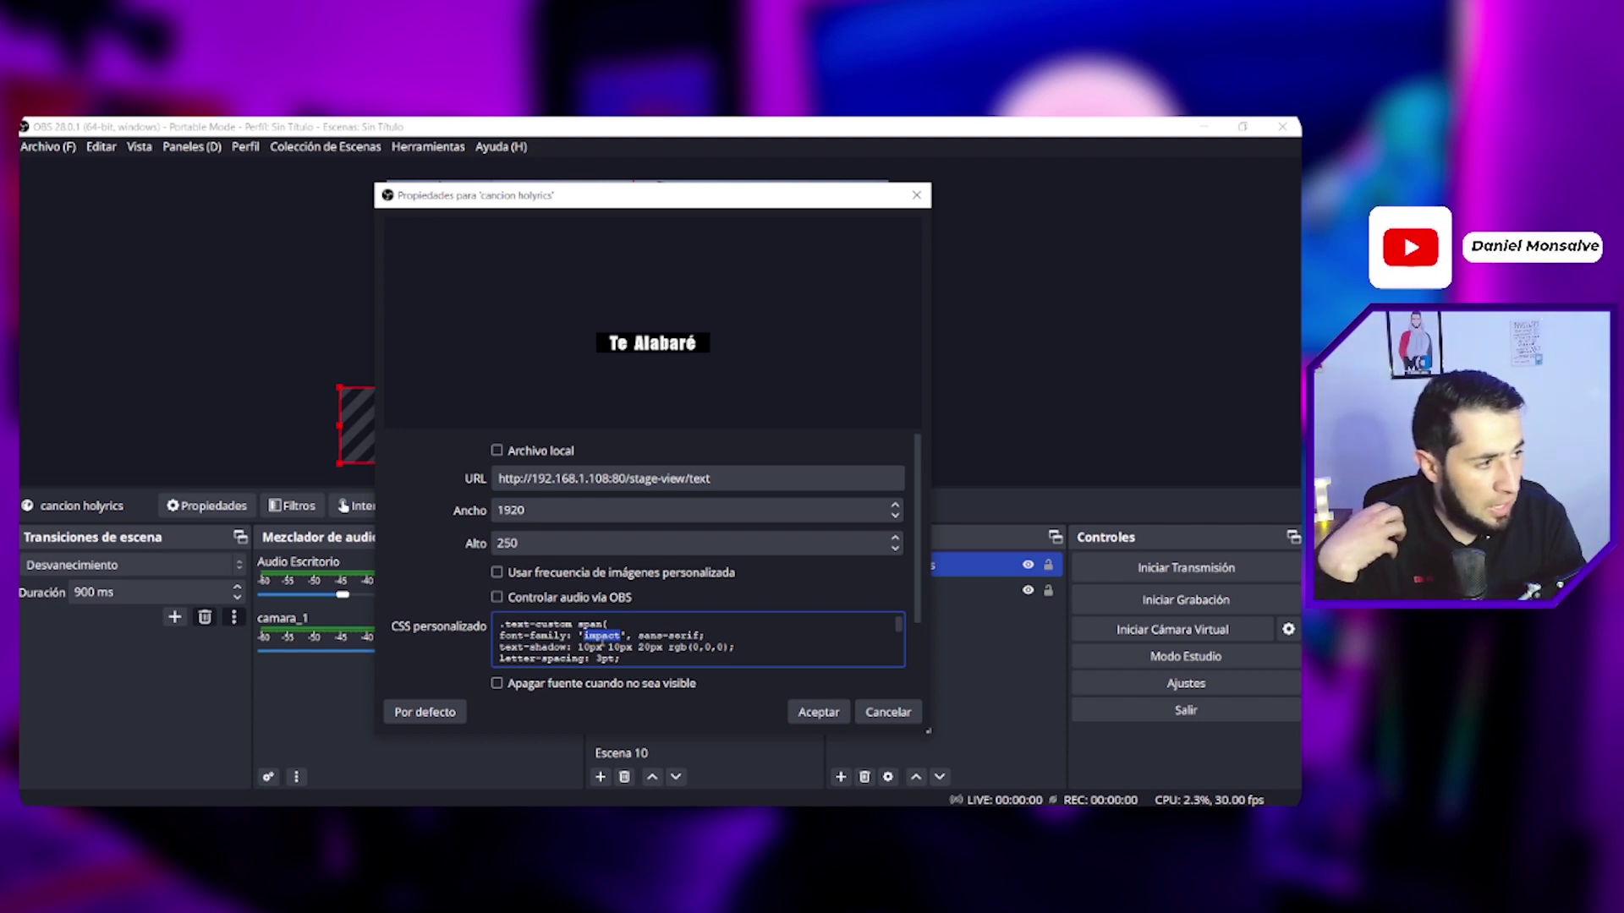
{"action": "type", "text": "hff beer"}
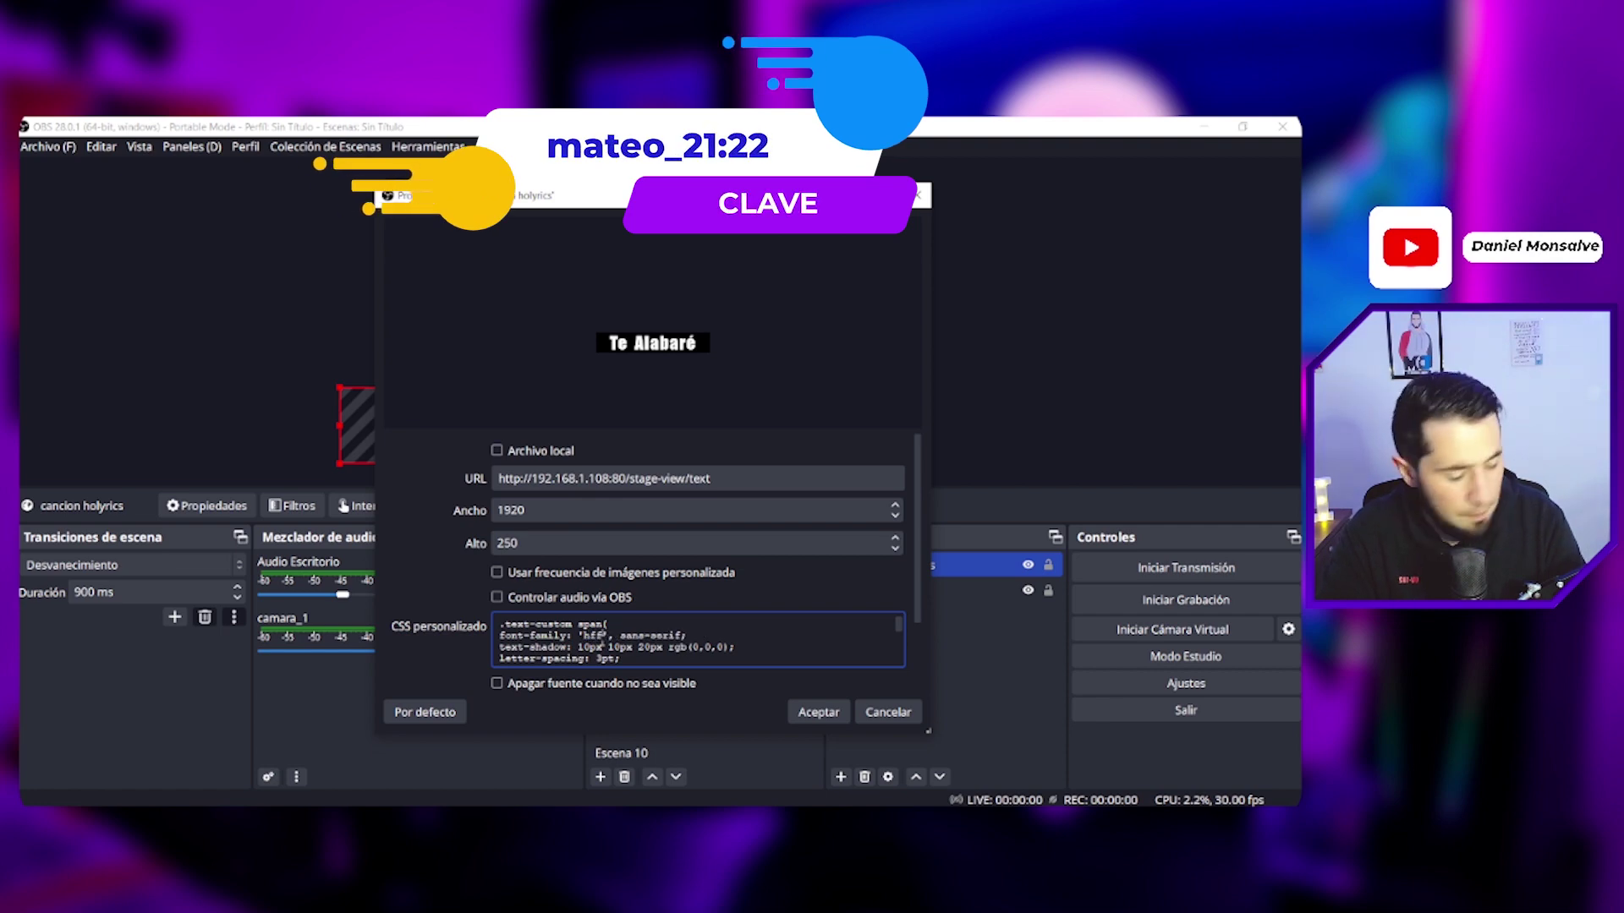
{"action": "left_click", "coordinate": [818, 712]}
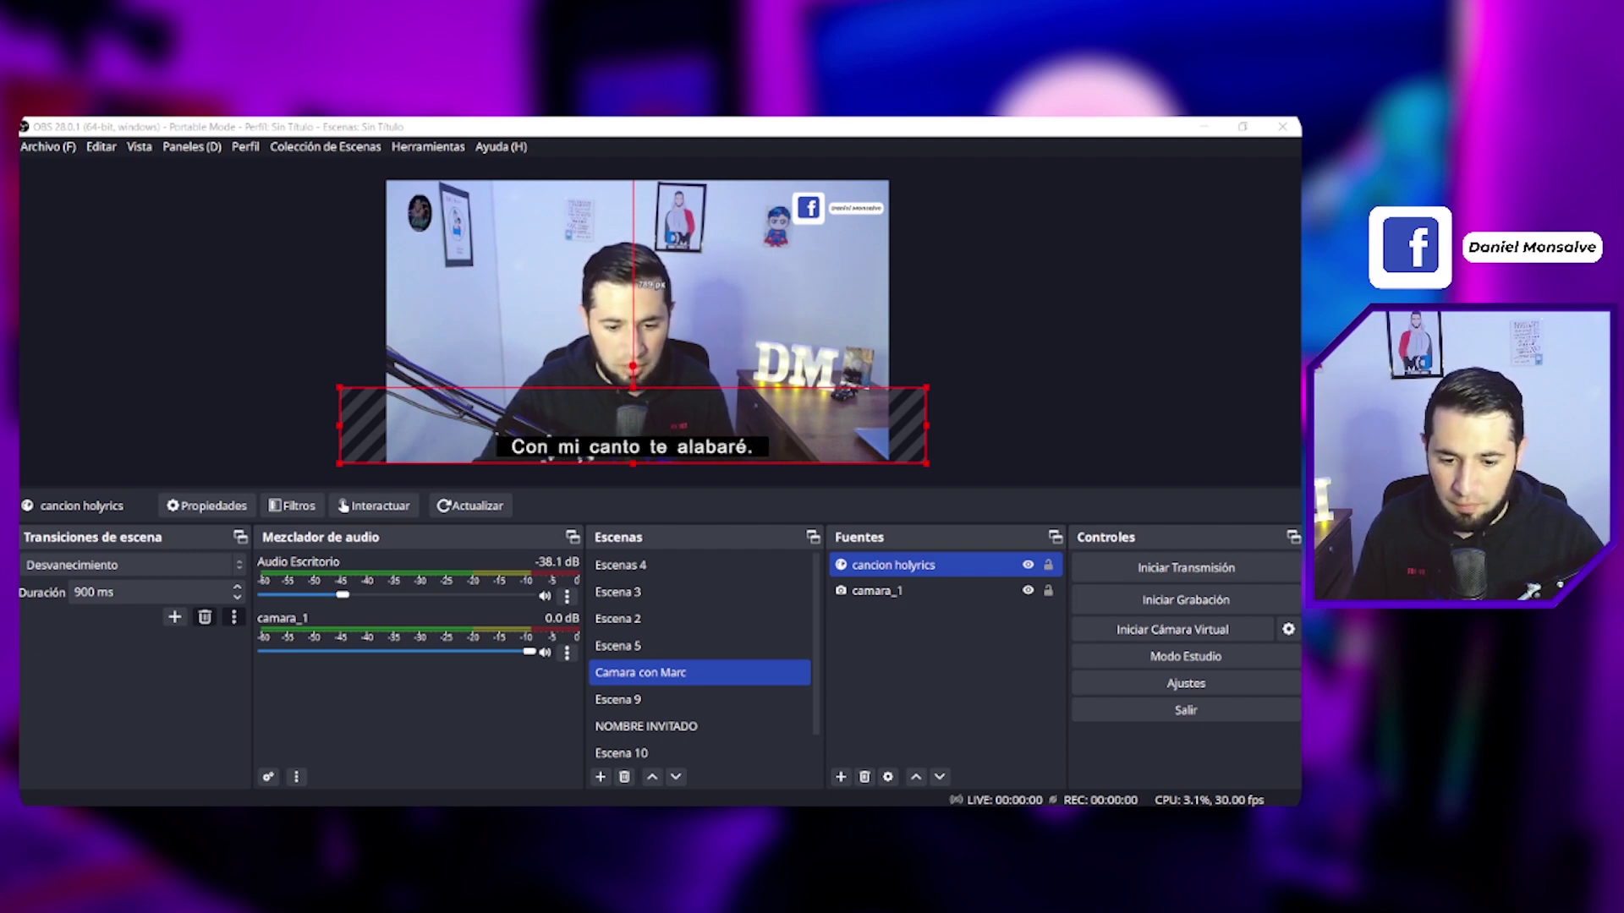
Step: Replace 'hff beer' with 'bangers' as the lyrics' Custom CSS font-family
{"action": "double_click", "coordinate": [895, 565]}
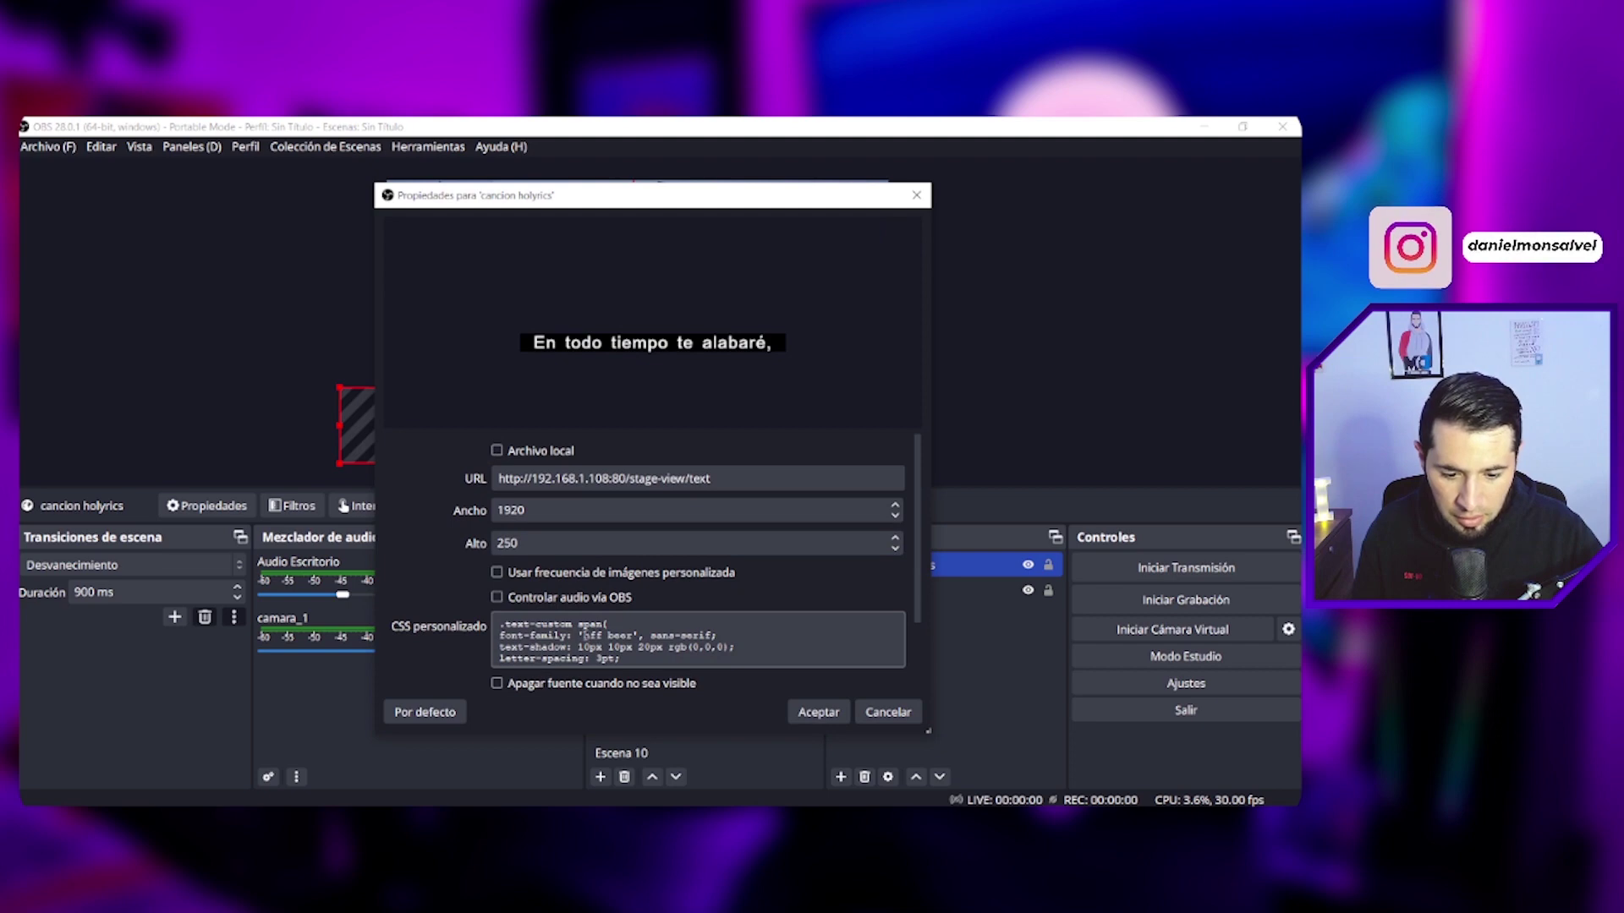
{"action": "left_click_drag", "start_coordinate": [583, 635], "coordinate": [635, 636]}
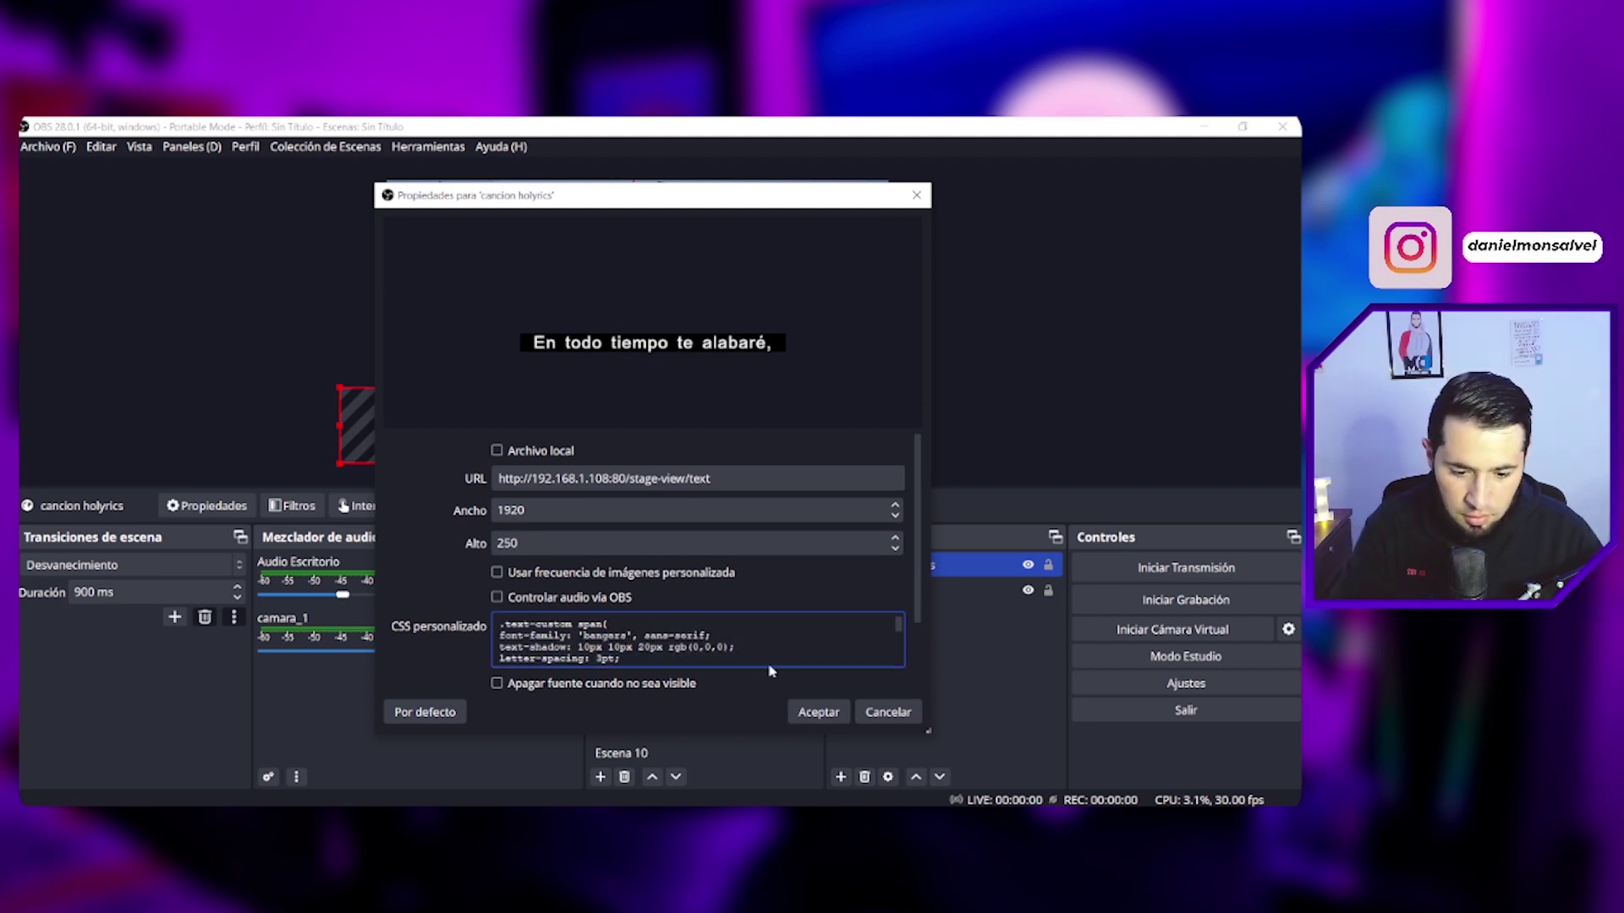
{"action": "left_click", "coordinate": [818, 712]}
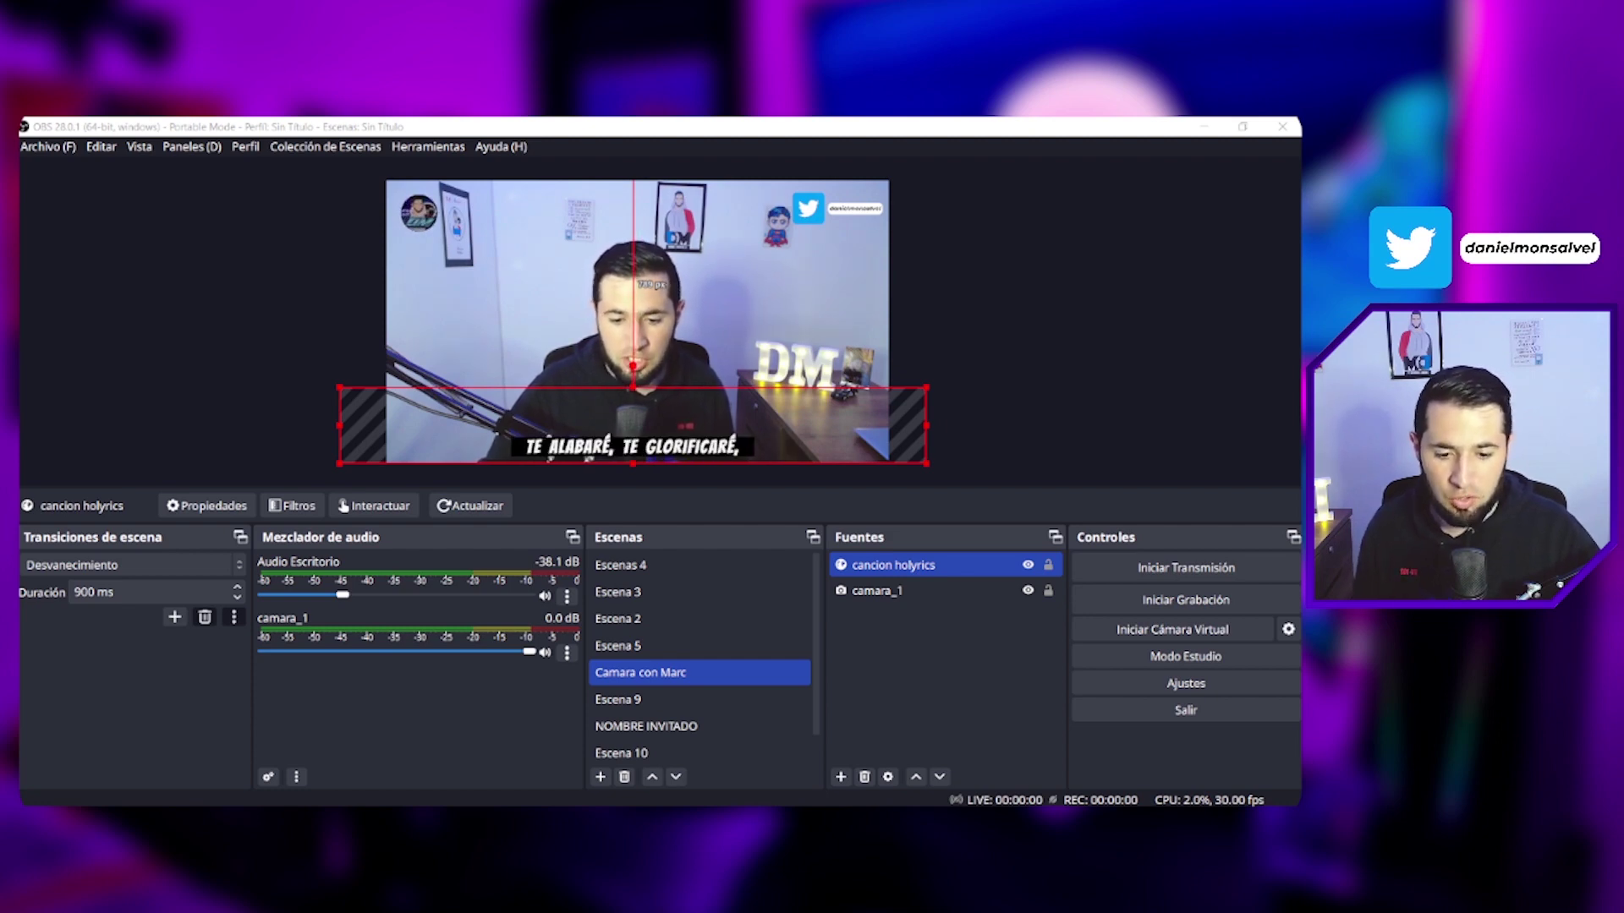
Step: Raise the lyrics' Custom CSS font-size from 60px to 100px
{"action": "double_click", "coordinate": [874, 566]}
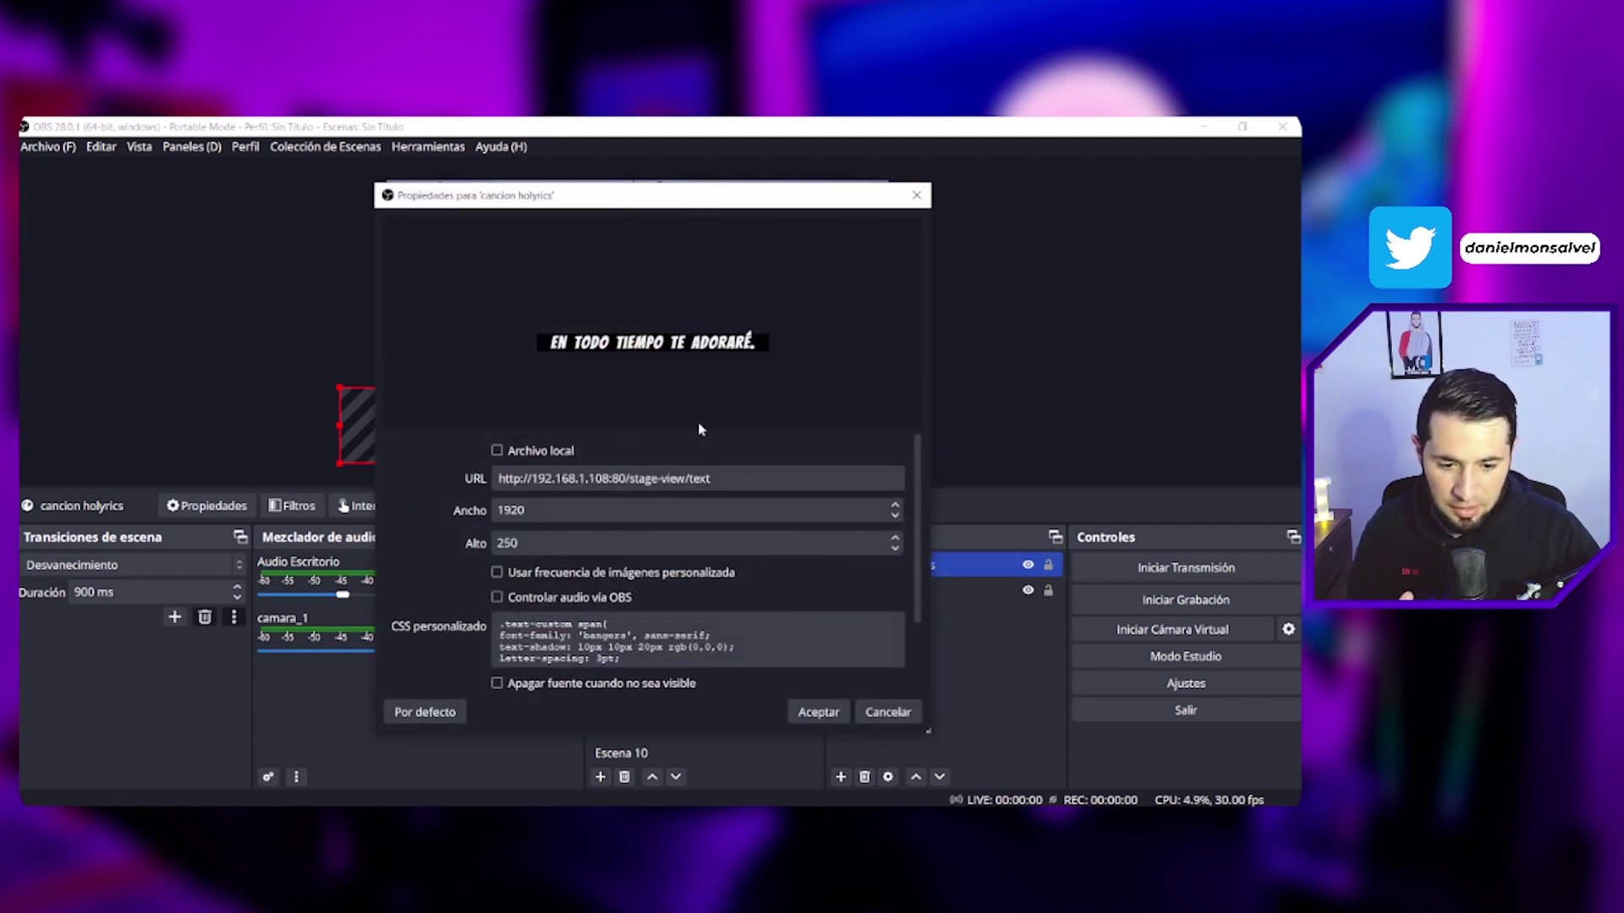
{"action": "left_click_drag", "start_coordinate": [697, 432], "coordinate": [698, 377]}
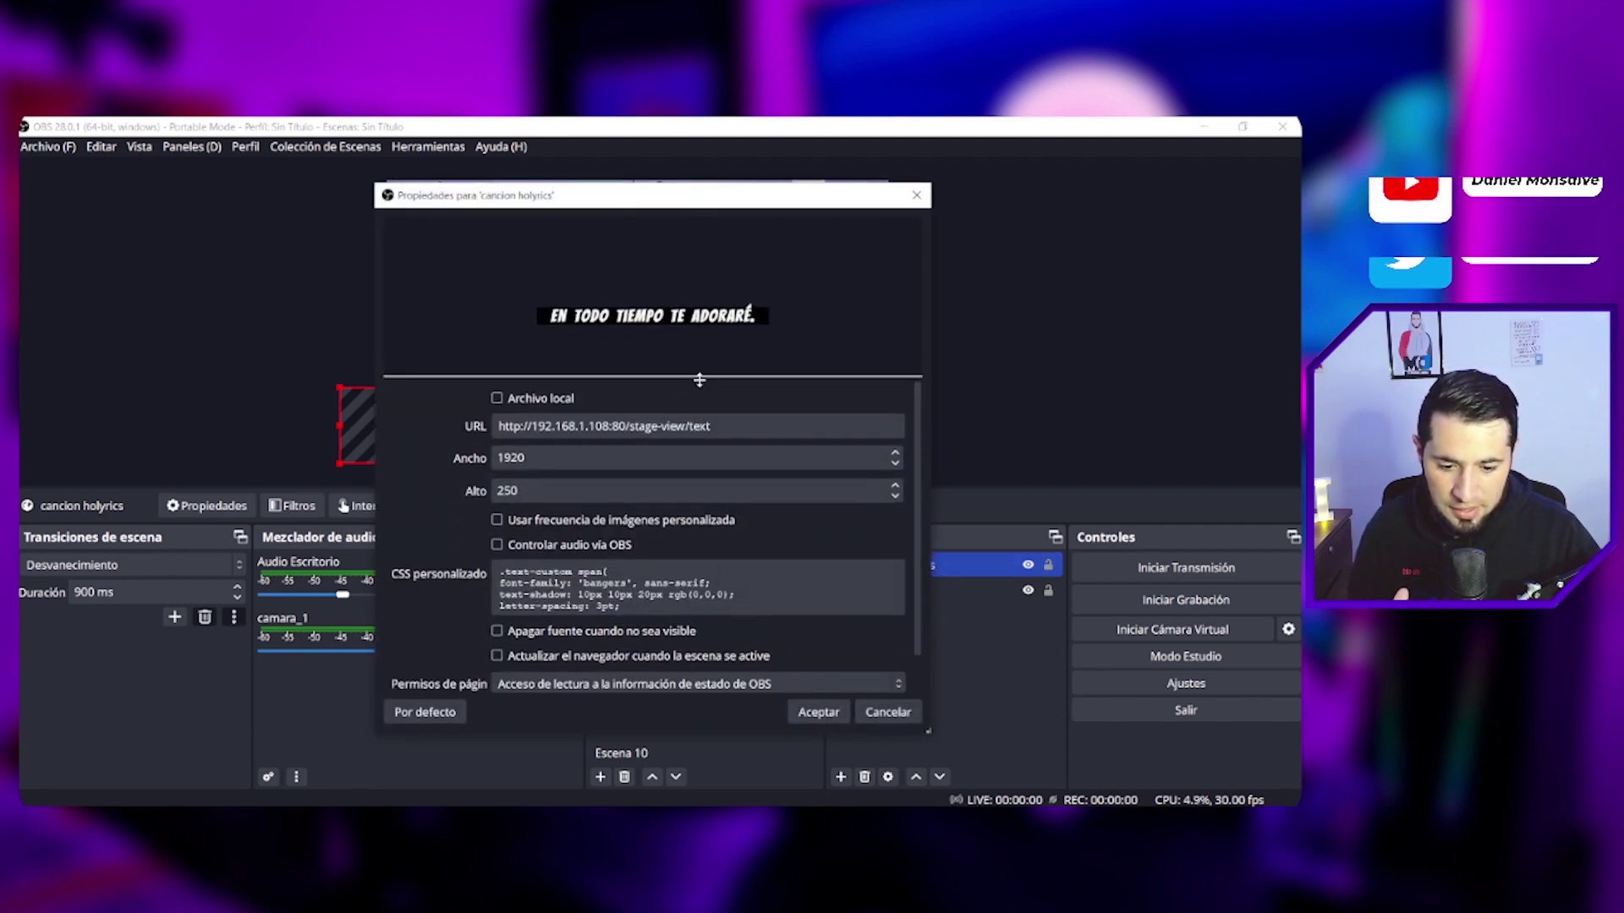
{"action": "left_click", "coordinate": [807, 589]}
{"action": "scroll", "coordinate": [807, 590], "scroll_direction": "down", "scroll_amount": 1}
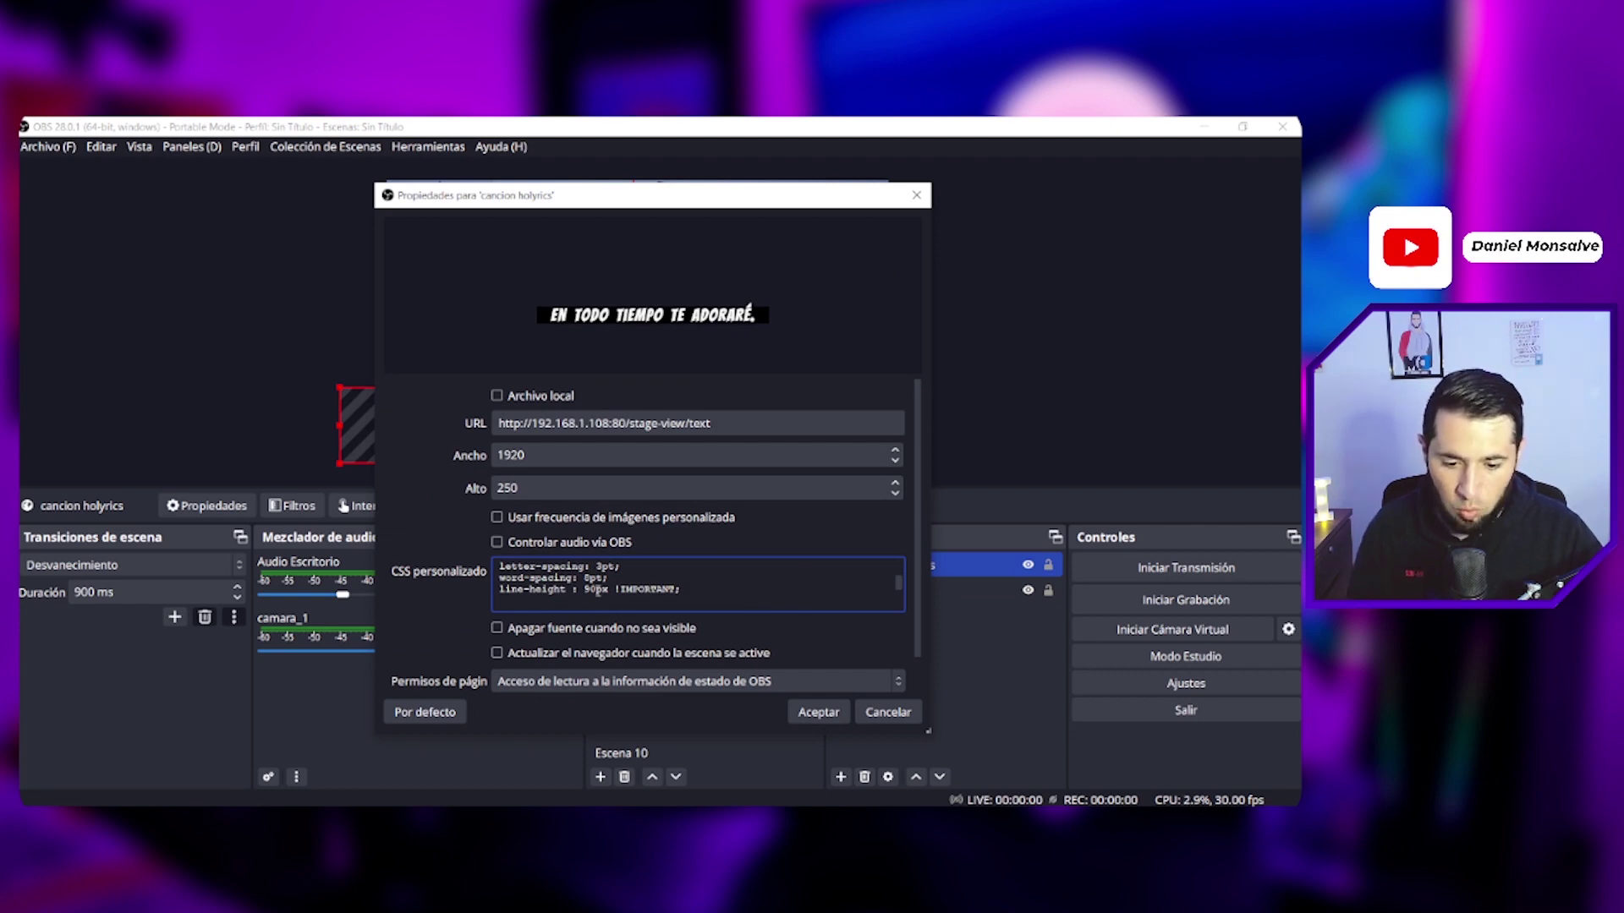
{"action": "scroll", "coordinate": [597, 591], "scroll_direction": "down", "scroll_amount": 1}
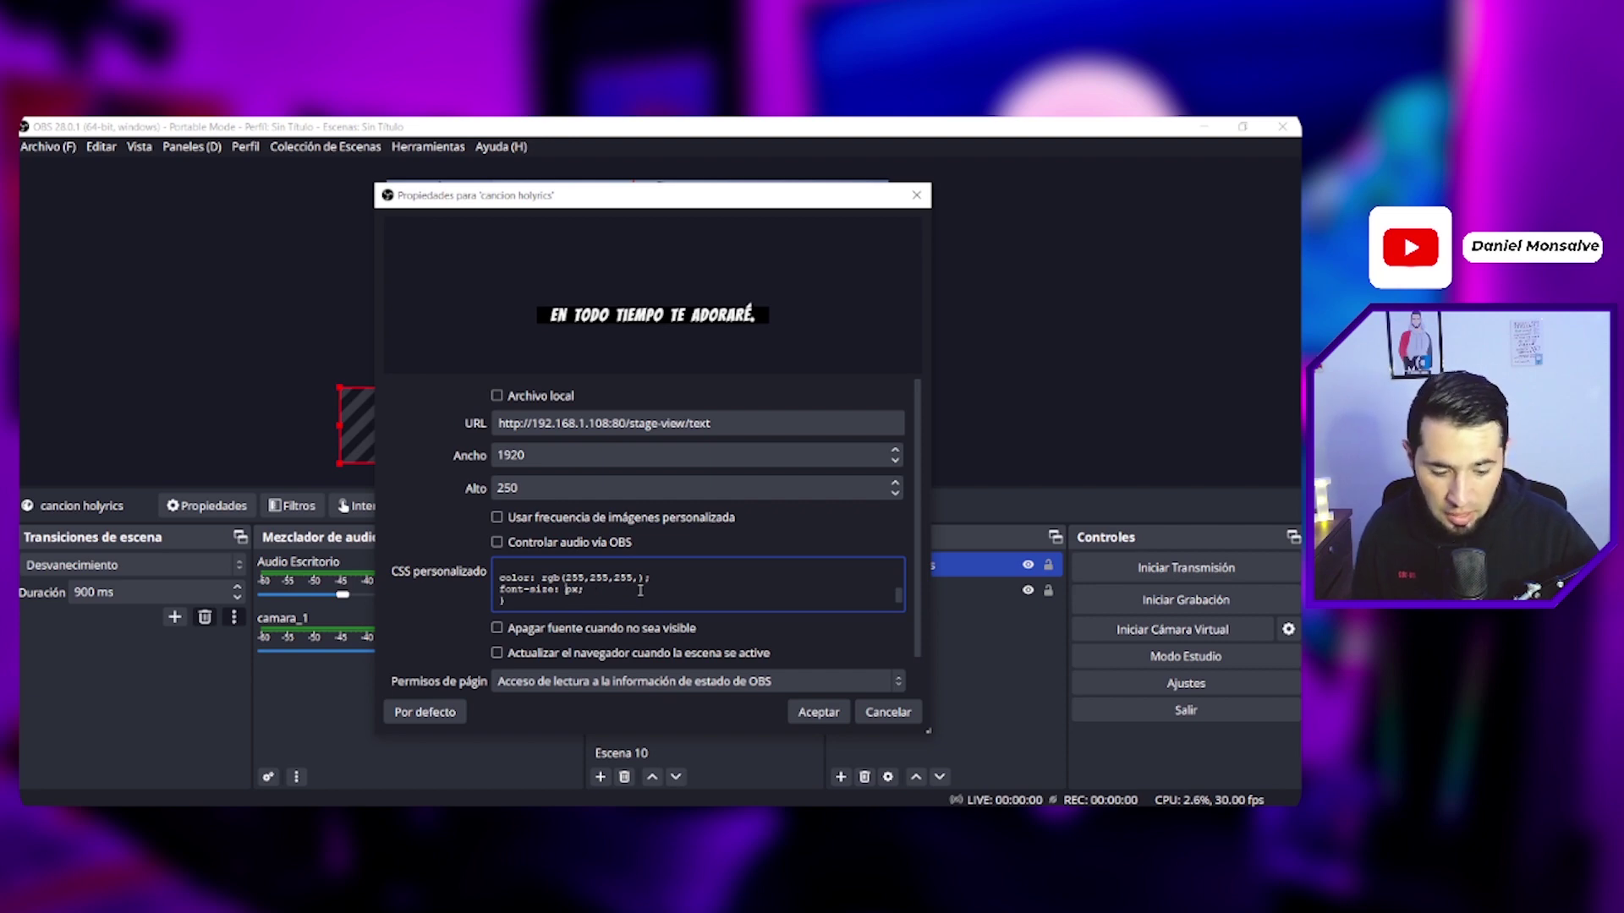
{"action": "left_click", "coordinate": [817, 712]}
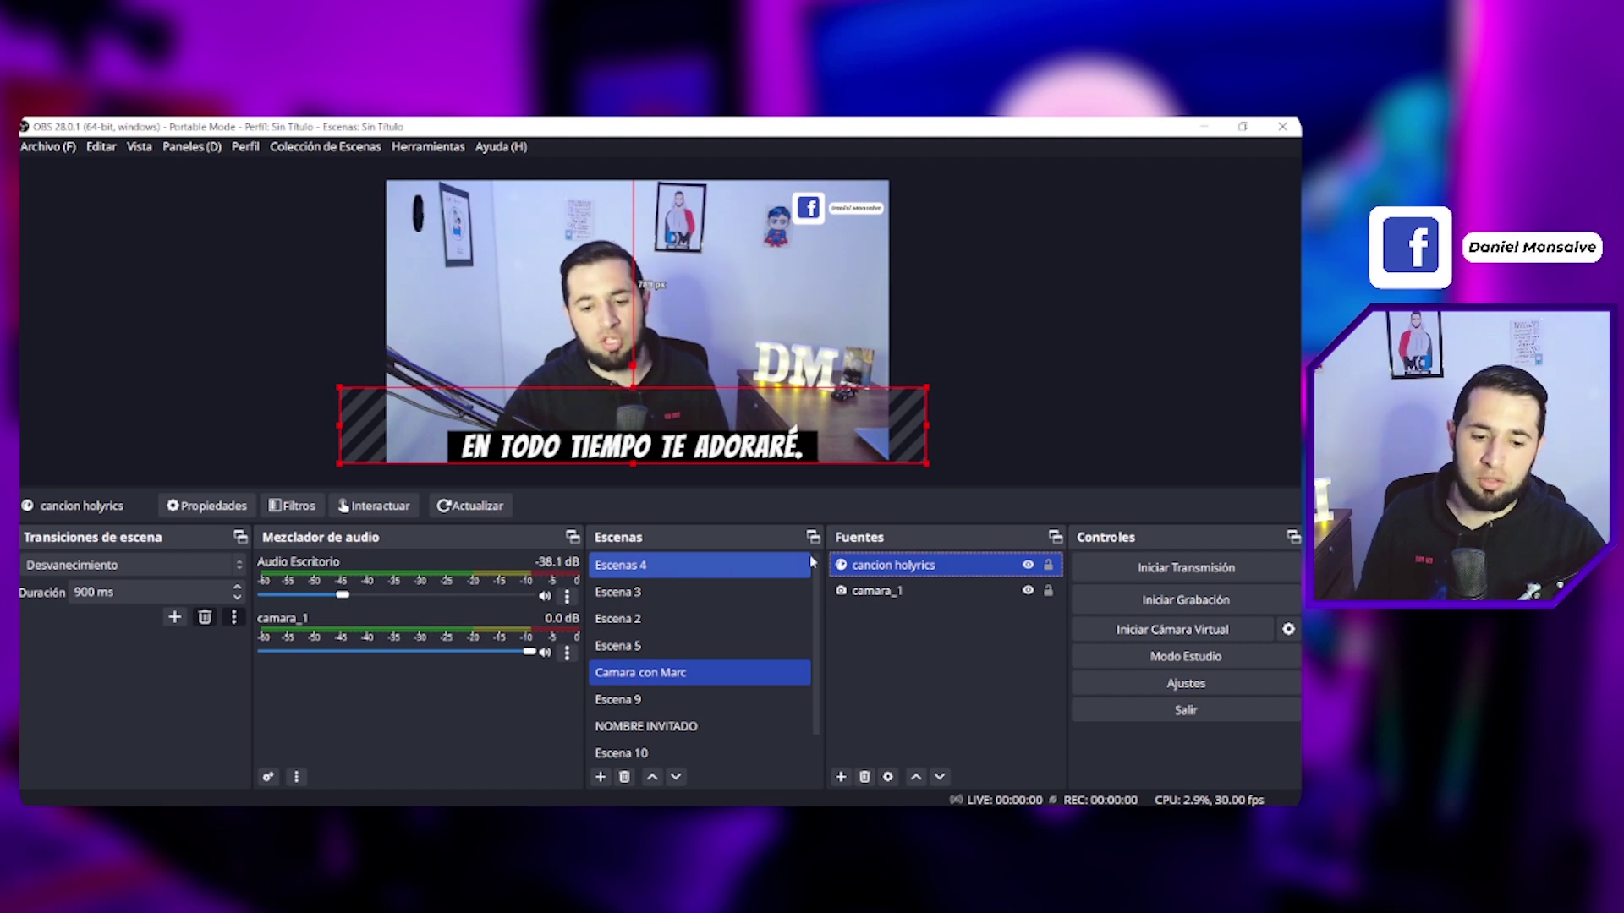
Step: Shrink the lyrics' Custom CSS font-size from 100px to 30px
{"action": "double_click", "coordinate": [926, 566]}
{"action": "scroll", "coordinate": [600, 645], "scroll_direction": "down", "scroll_amount": 3}
{"action": "left_click_drag", "start_coordinate": [586, 646], "coordinate": [565, 644]}
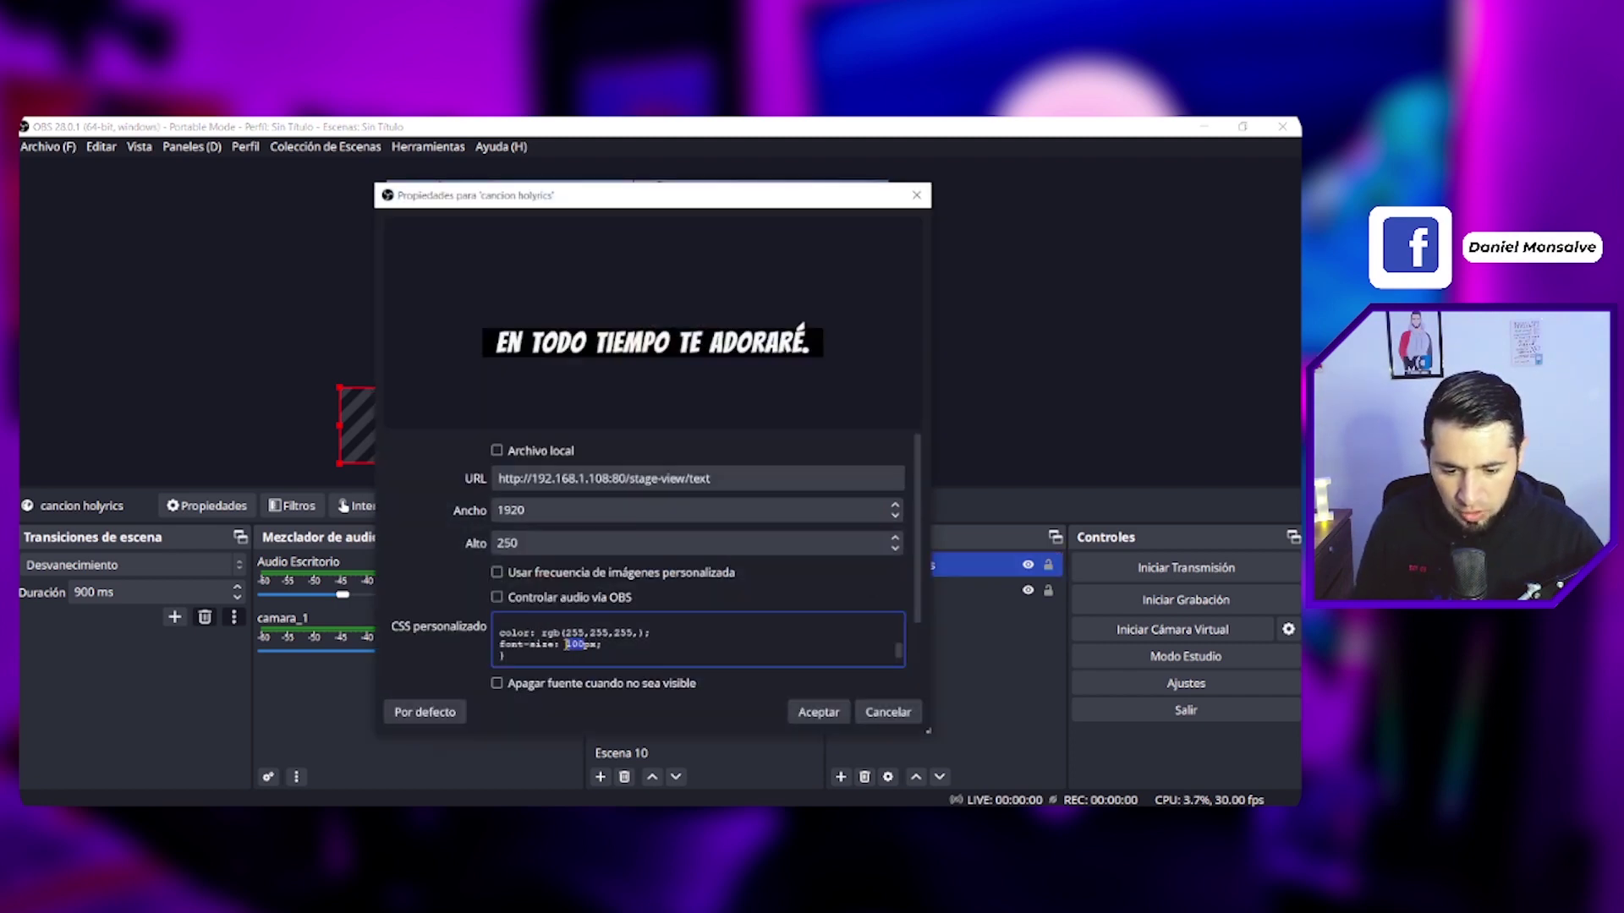
{"action": "left_click", "coordinate": [819, 713]}
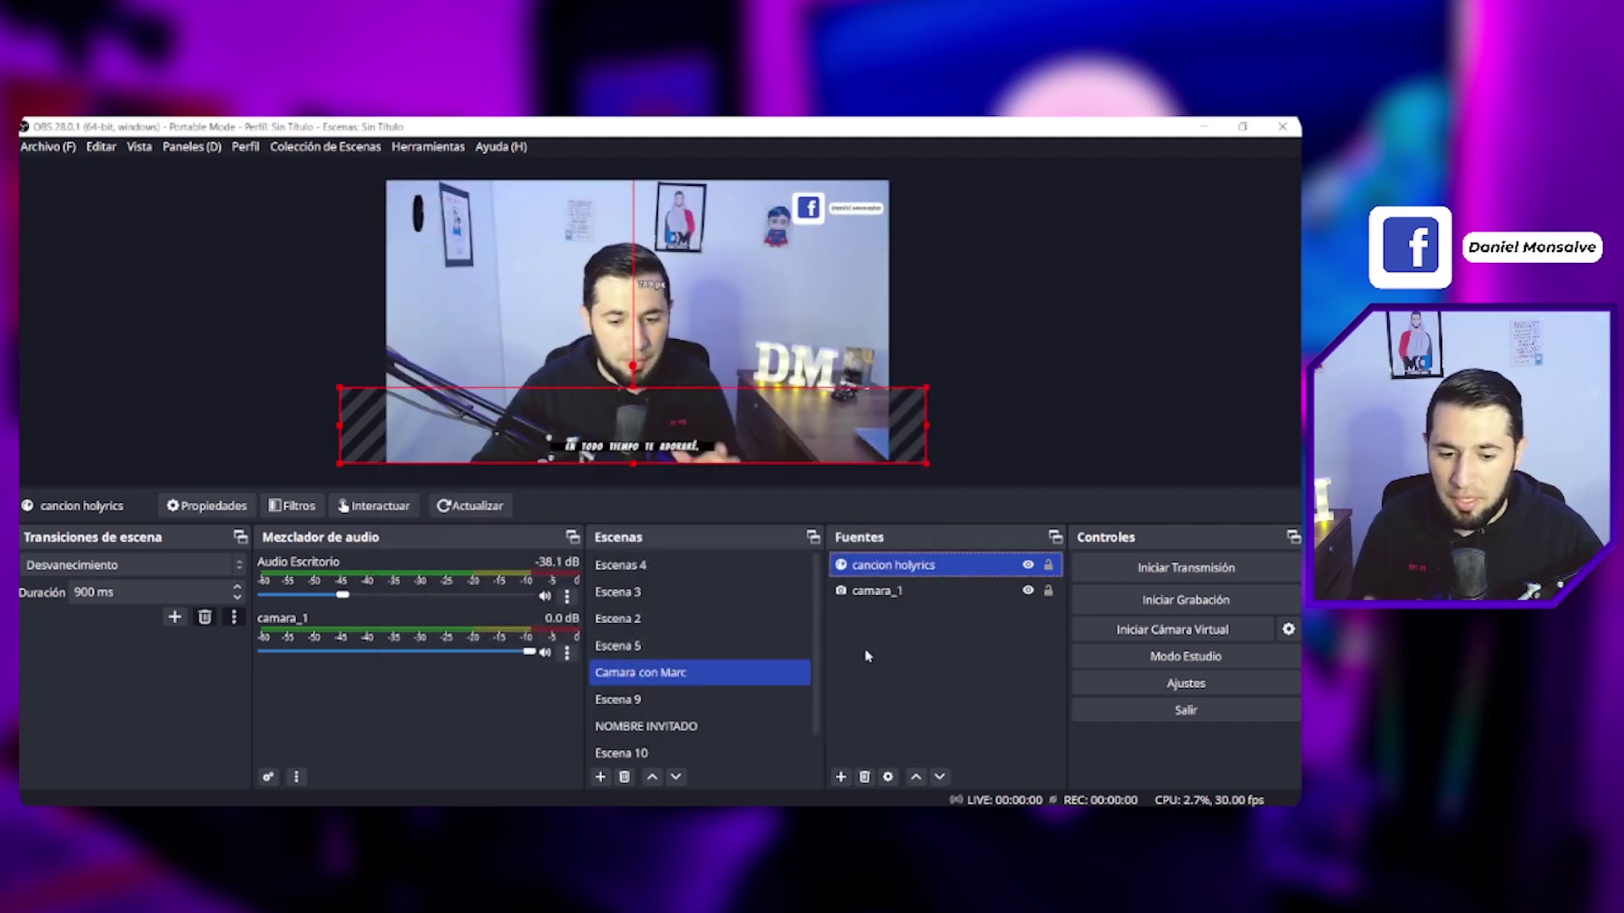
Step: Reopen the lyrics source properties to adjust the 30px font-size value again
{"action": "double_click", "coordinate": [871, 566]}
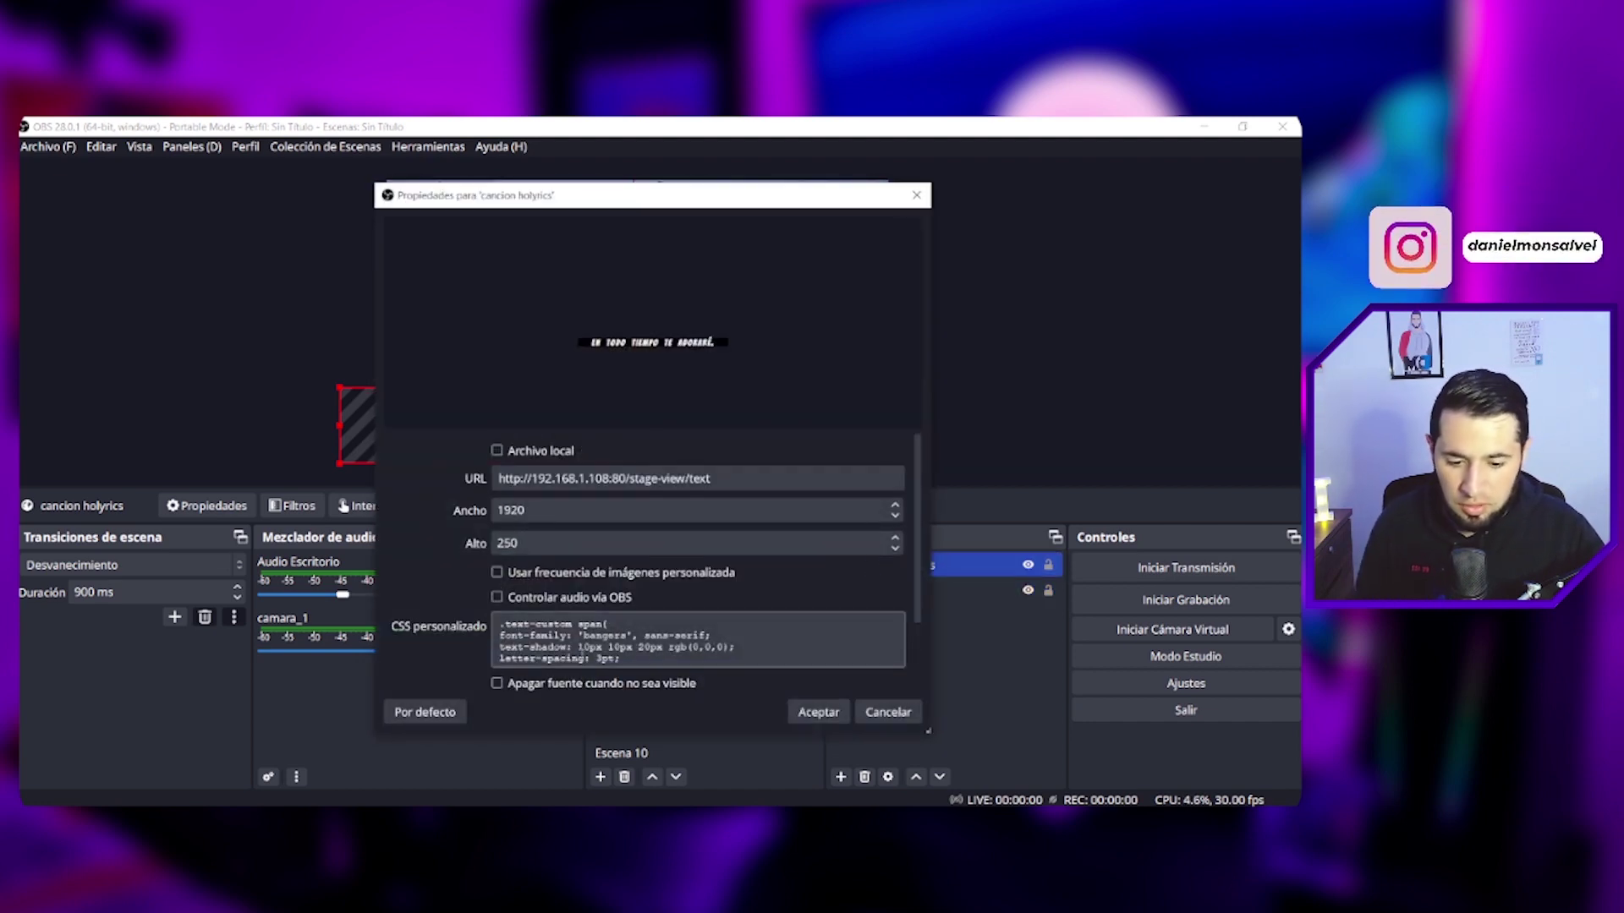
{"action": "scroll", "coordinate": [698, 640], "scroll_direction": "down", "scroll_amount": 2}
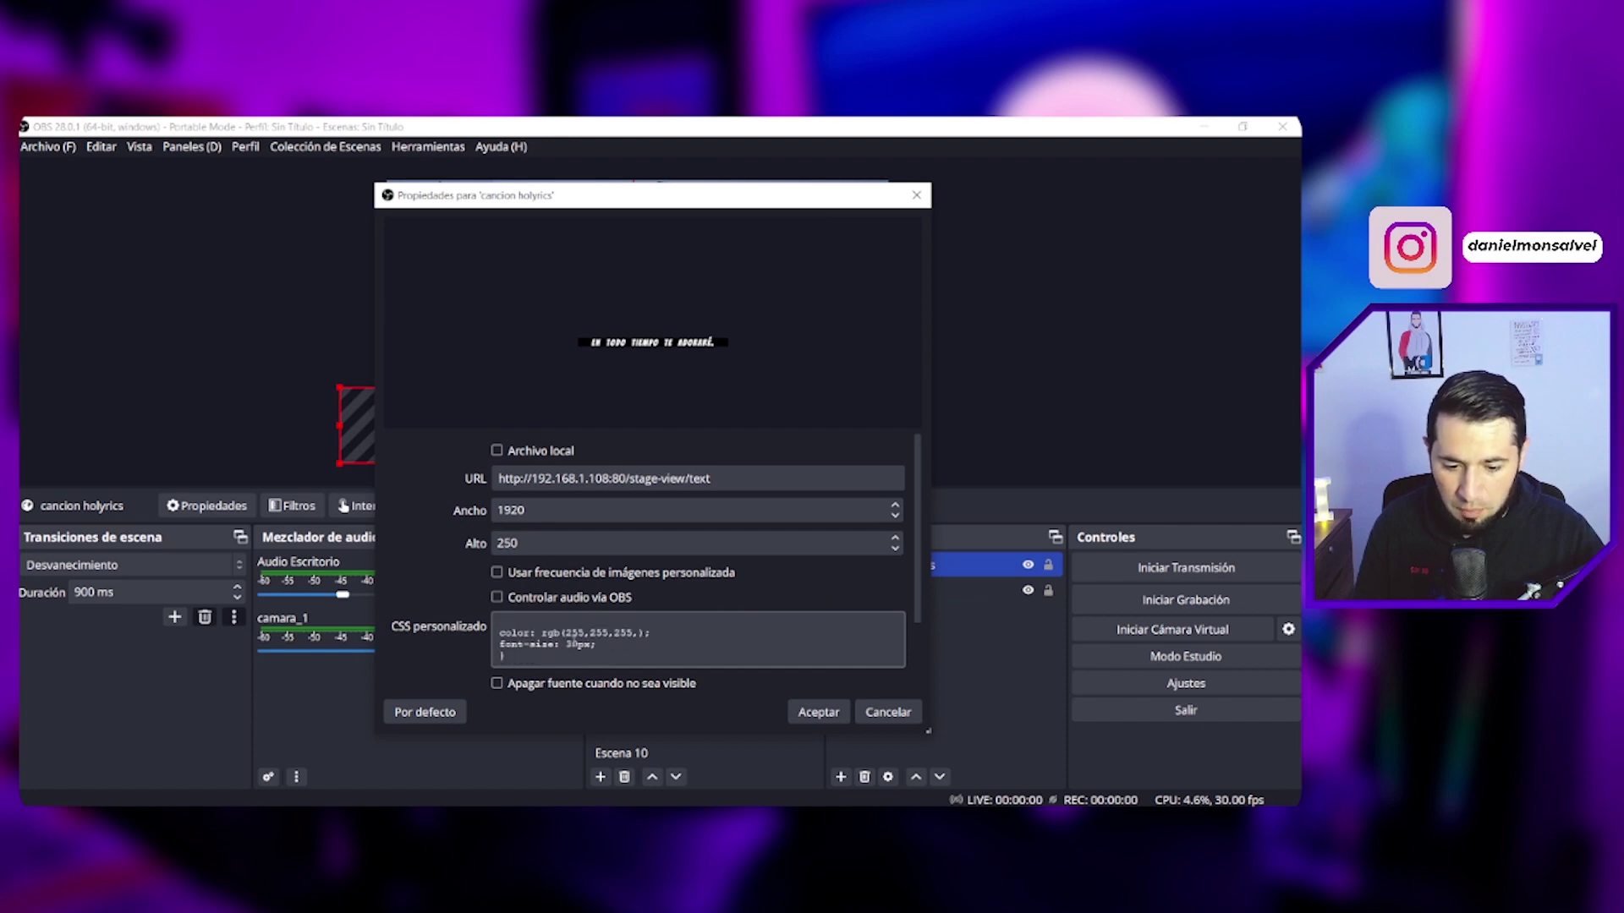
{"action": "left_click", "coordinate": [579, 645]}
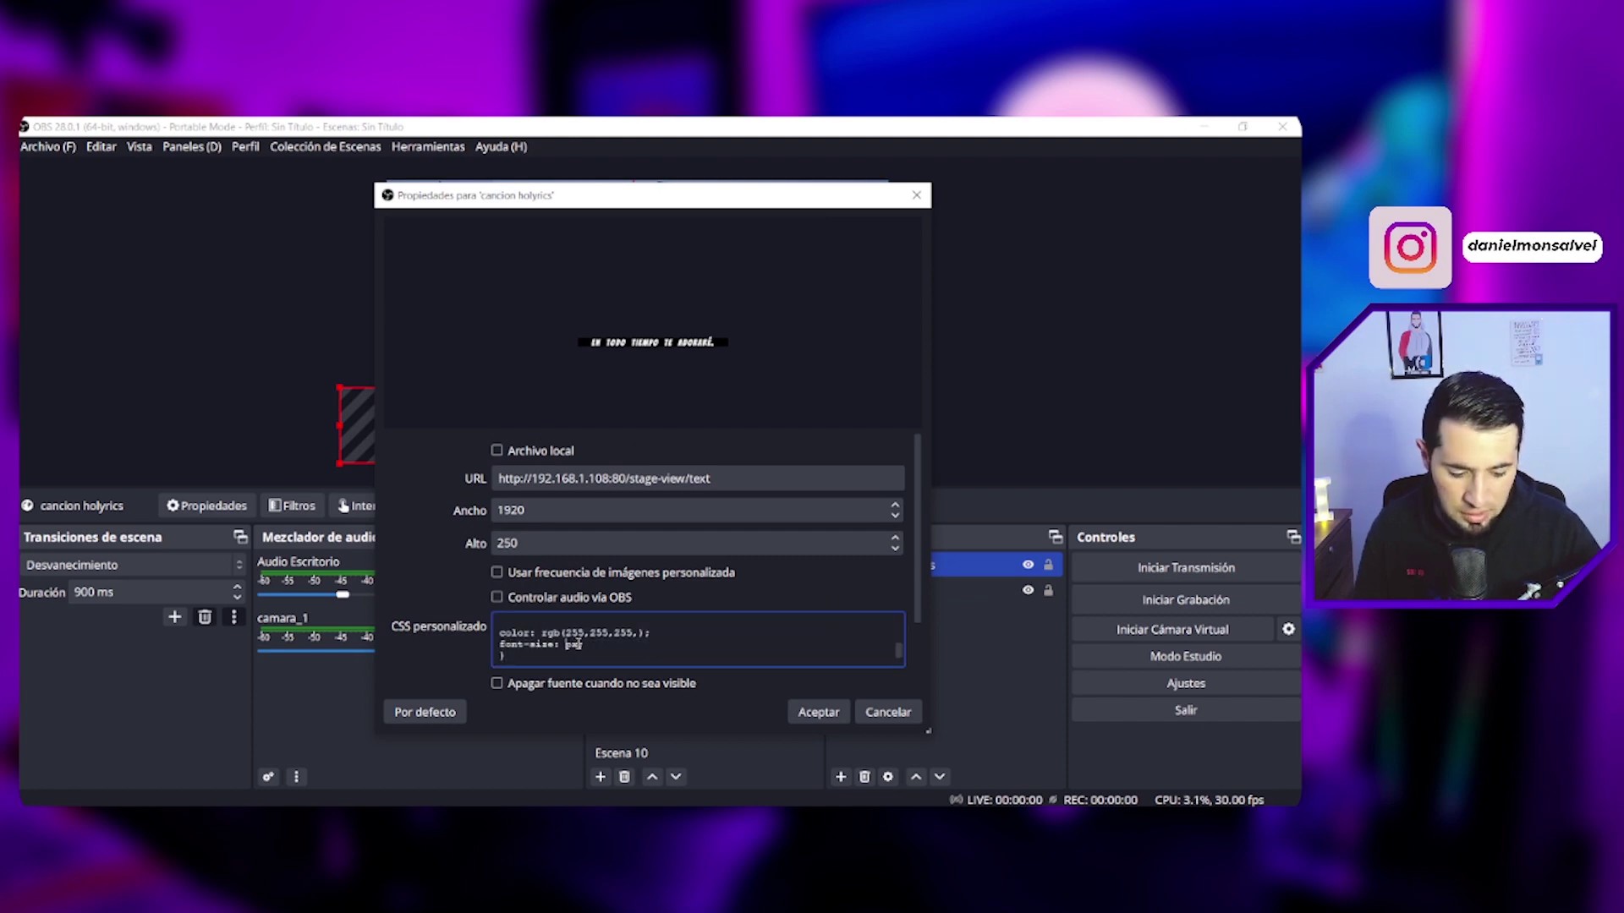